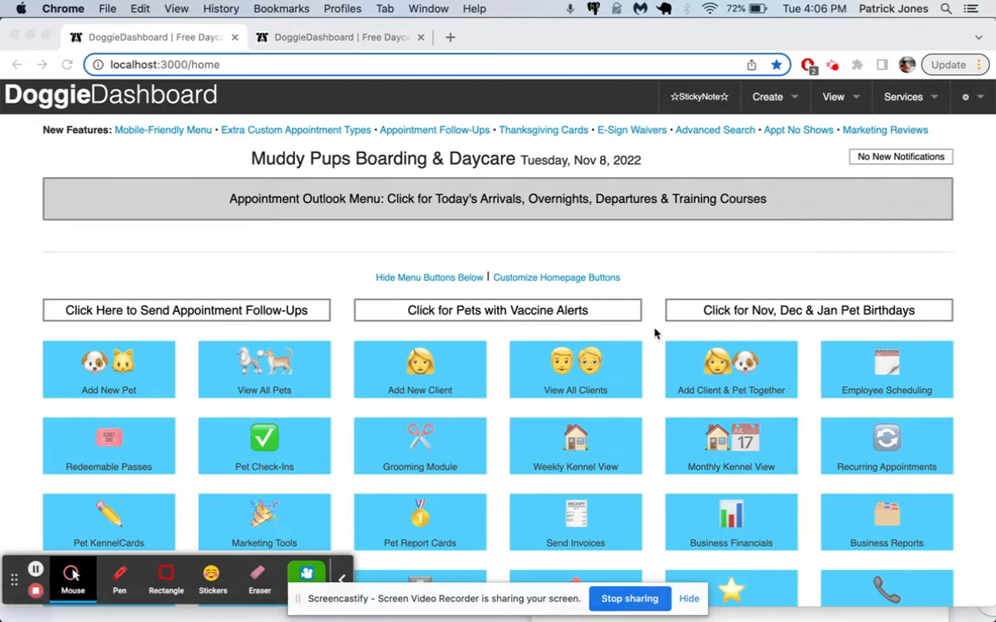
Step: Go to the business's invoices page and start creating a new invoice
{"action": "scroll", "coordinate": [654, 334], "scroll_direction": "down", "scroll_amount": 3}
{"action": "left_click", "coordinate": [580, 377]}
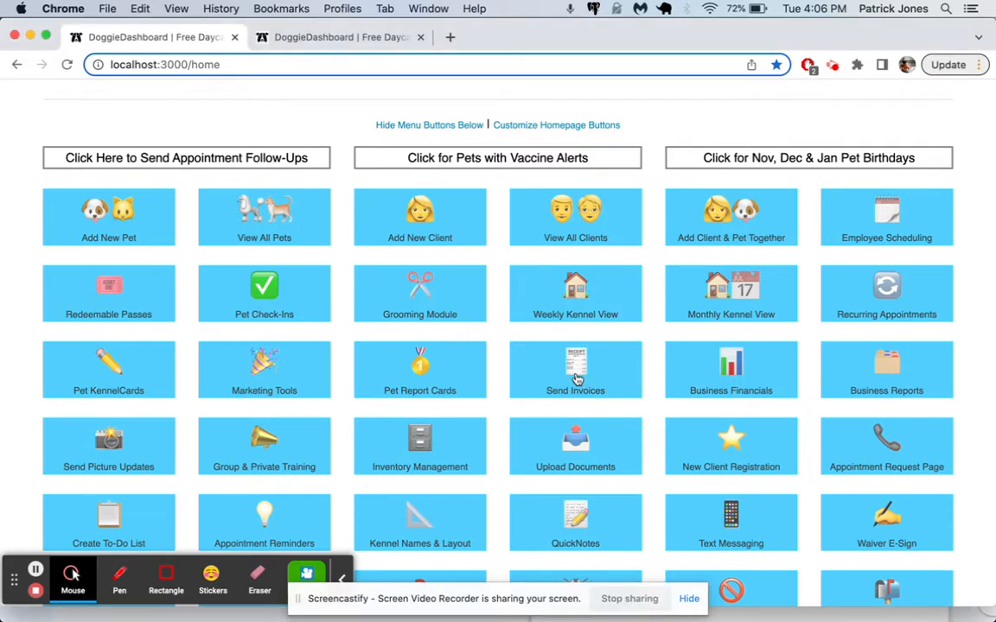
{"action": "scroll", "coordinate": [589, 371], "scroll_direction": "up", "scroll_amount": 1}
{"action": "scroll", "coordinate": [586, 371], "scroll_direction": "up", "scroll_amount": 3}
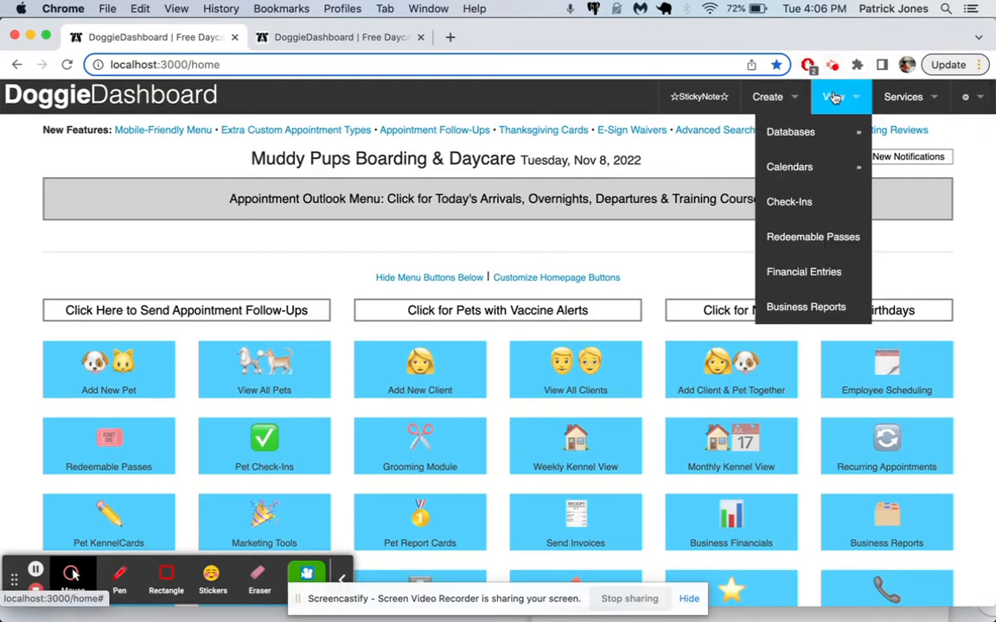
{"action": "mouse_move", "coordinate": [888, 115]}
{"action": "left_click", "coordinate": [826, 272]}
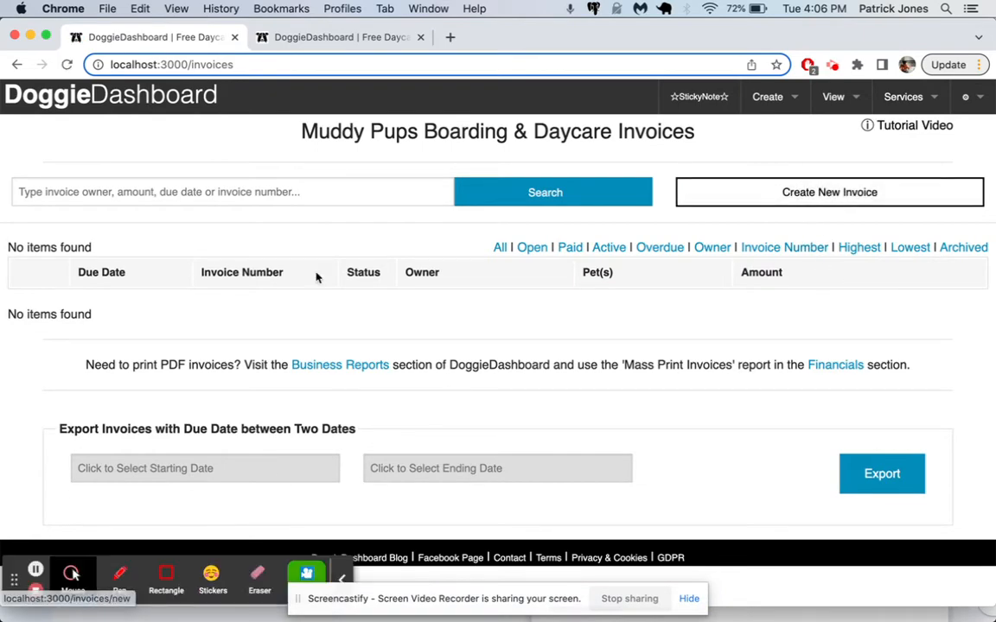
{"action": "left_click", "coordinate": [727, 193]}
Step: Clear the payment links on the new invoice and save the empty field as the default
{"action": "scroll", "coordinate": [676, 283], "scroll_direction": "down", "scroll_amount": 5}
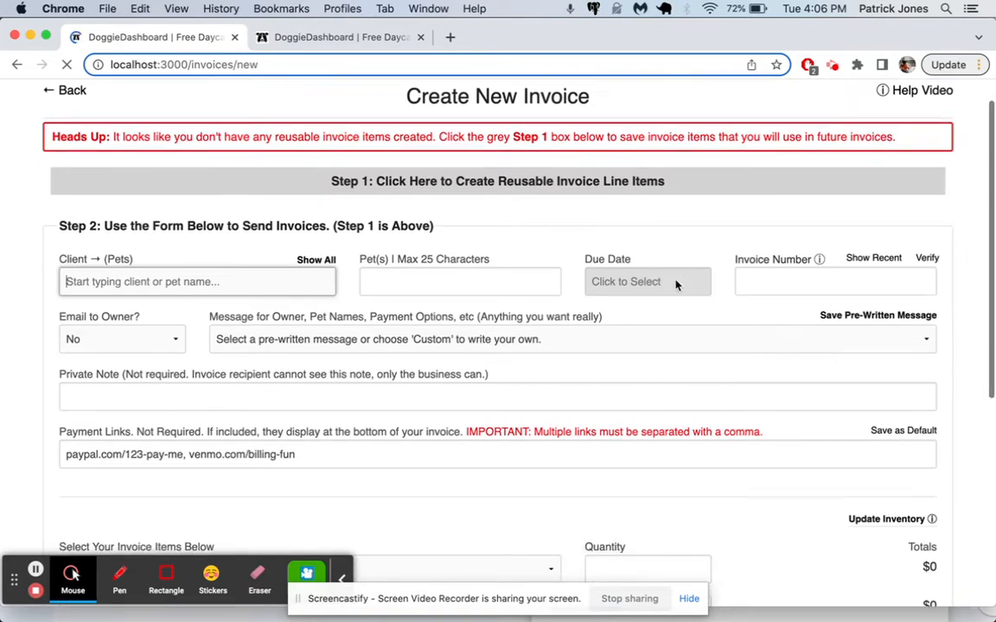
{"action": "triple_click", "coordinate": [329, 292]}
{"action": "key", "text": "BackSpace"}
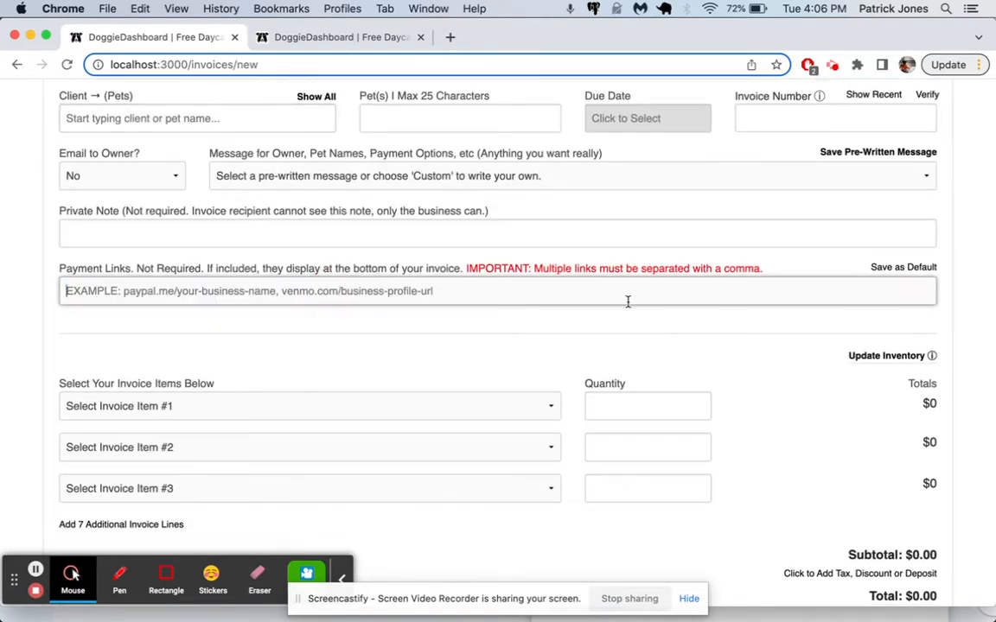
{"action": "left_click", "coordinate": [899, 270]}
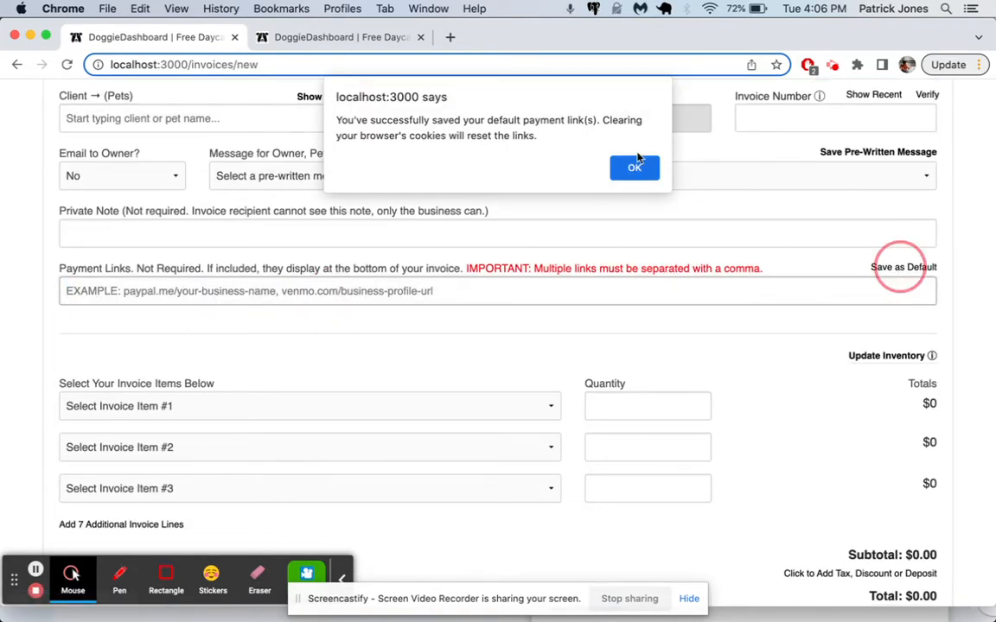
{"action": "left_click", "coordinate": [637, 165]}
Step: Examine the choices offered for invoice items #1 and #2 and the heads-up note about reusable items
{"action": "scroll", "coordinate": [398, 443], "scroll_direction": "down", "scroll_amount": 2}
{"action": "left_click", "coordinate": [221, 346]}
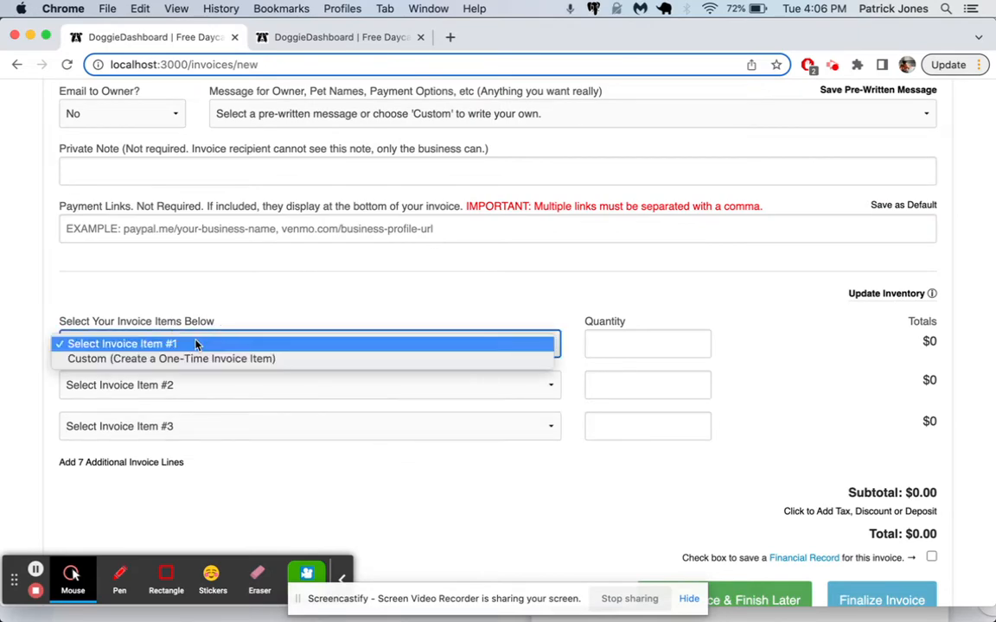
{"action": "left_click", "coordinate": [193, 404]}
{"action": "left_click", "coordinate": [198, 396]}
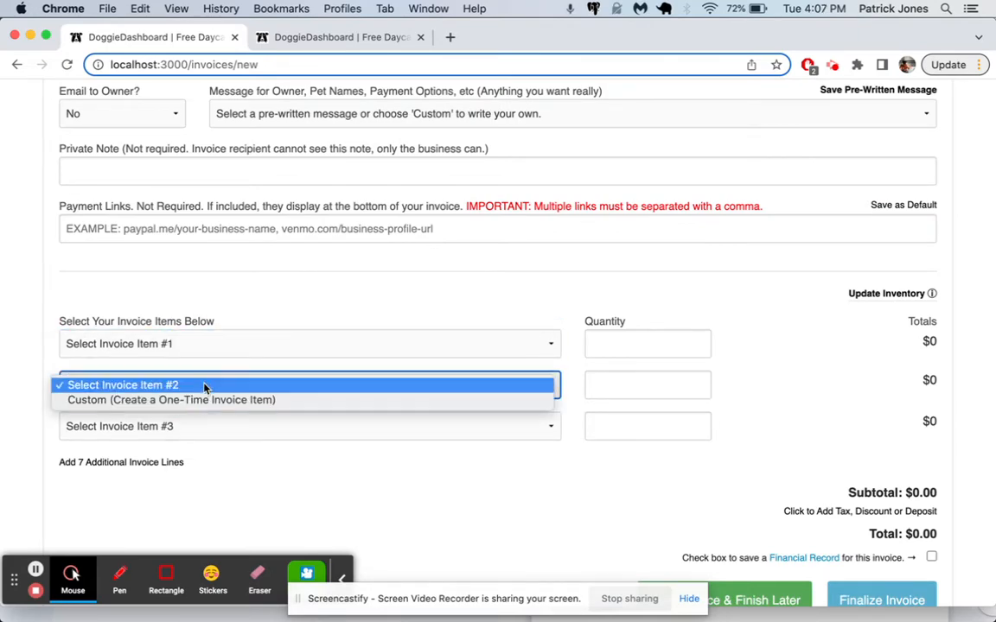
{"action": "left_click", "coordinate": [226, 290]}
{"action": "scroll", "coordinate": [233, 300], "scroll_direction": "up", "scroll_amount": 6}
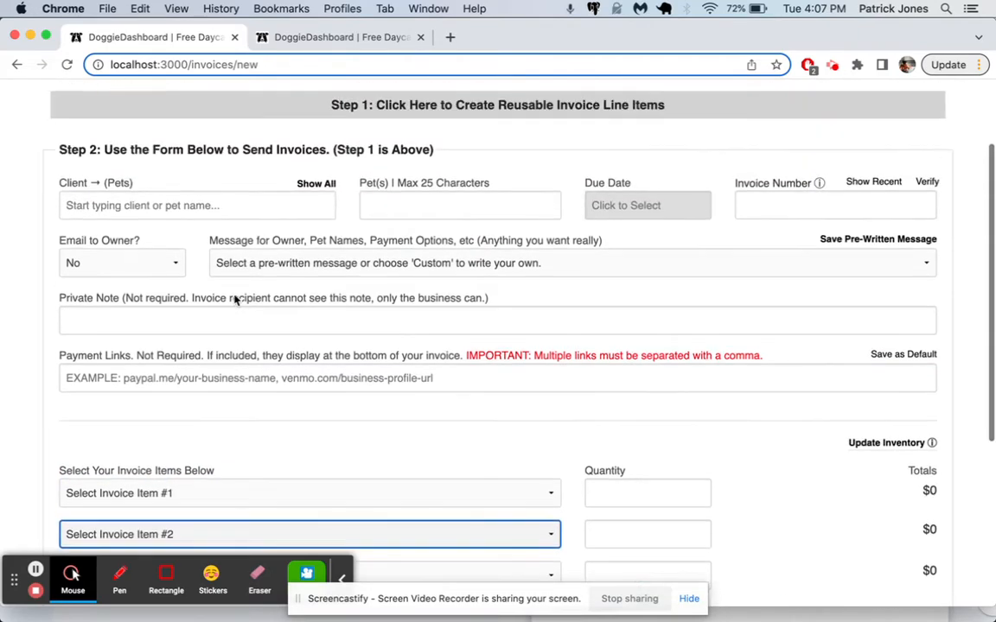
{"action": "left_click_drag", "start_coordinate": [112, 171], "coordinate": [416, 172]}
{"action": "left_click", "coordinate": [290, 143]}
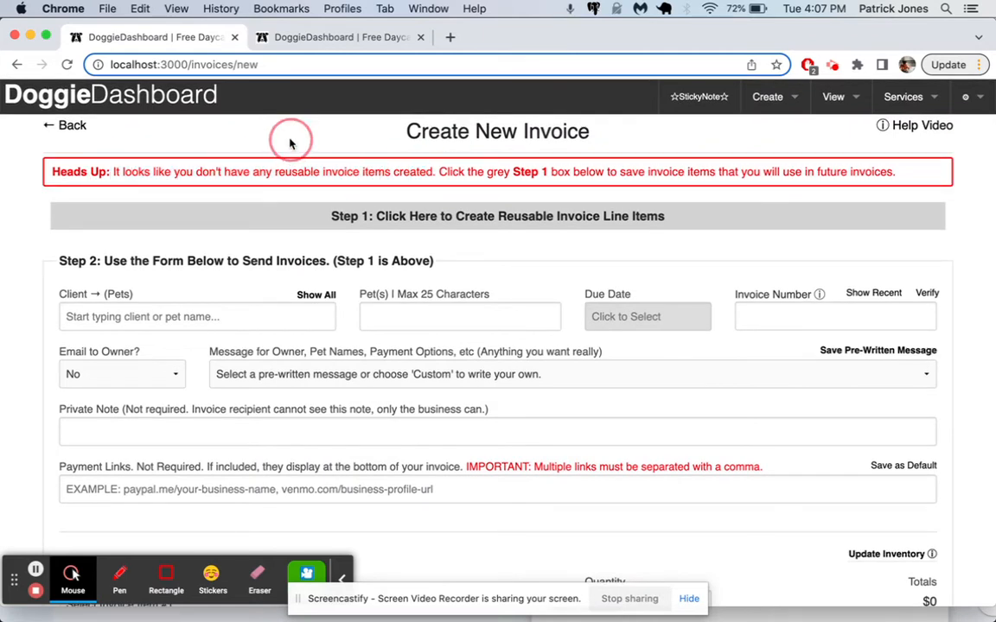
Step: Open the reusable line item form and create a "Full-Day Daycare" item with an amount of 25
{"action": "left_click", "coordinate": [396, 225]}
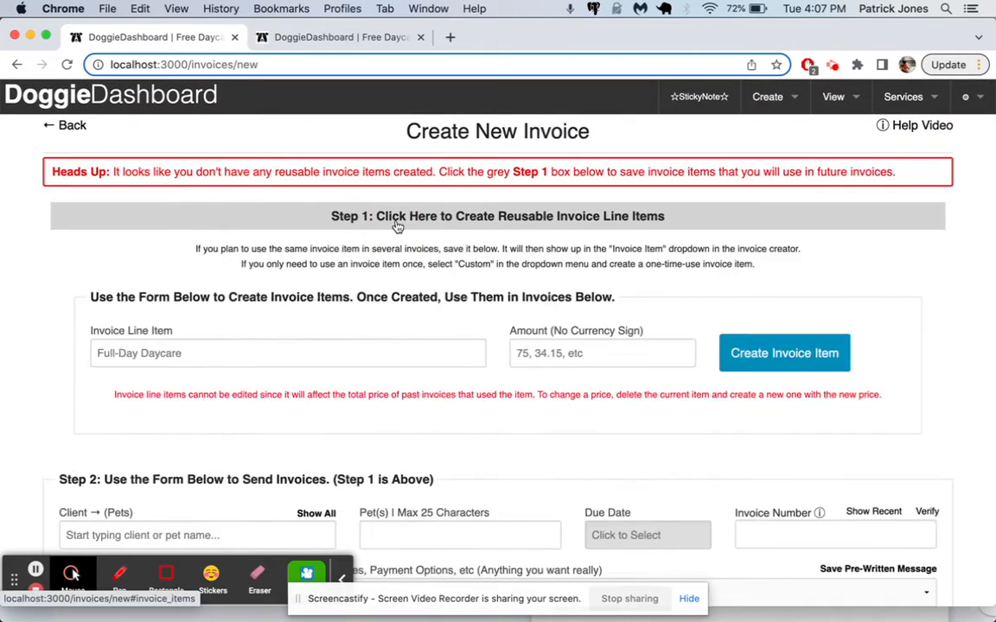
{"action": "left_click", "coordinate": [290, 222]}
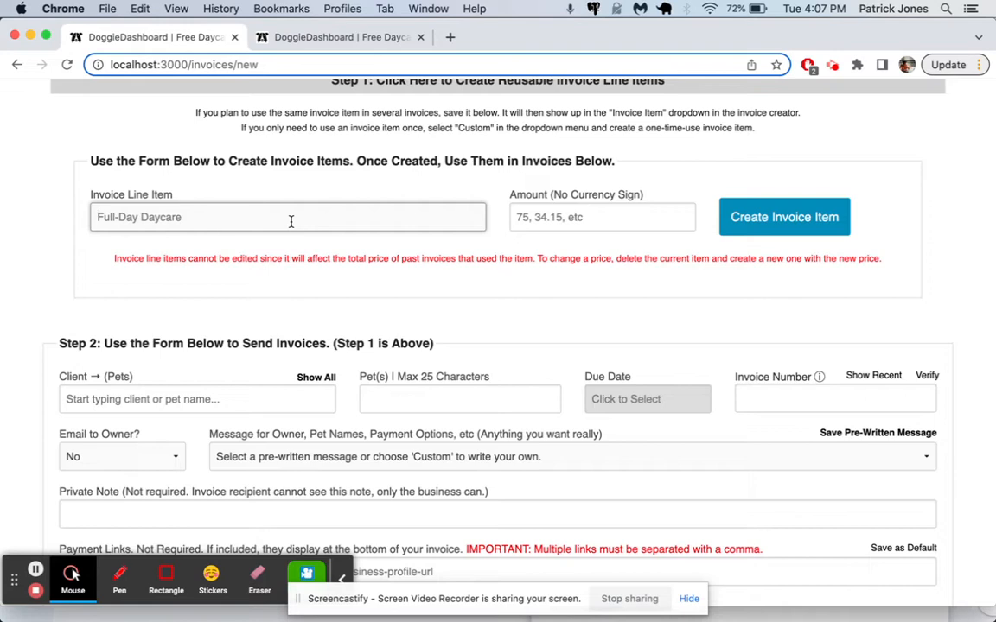
{"action": "type", "text": "Full-Day Boarding"}
{"action": "key", "text": "Tab"}
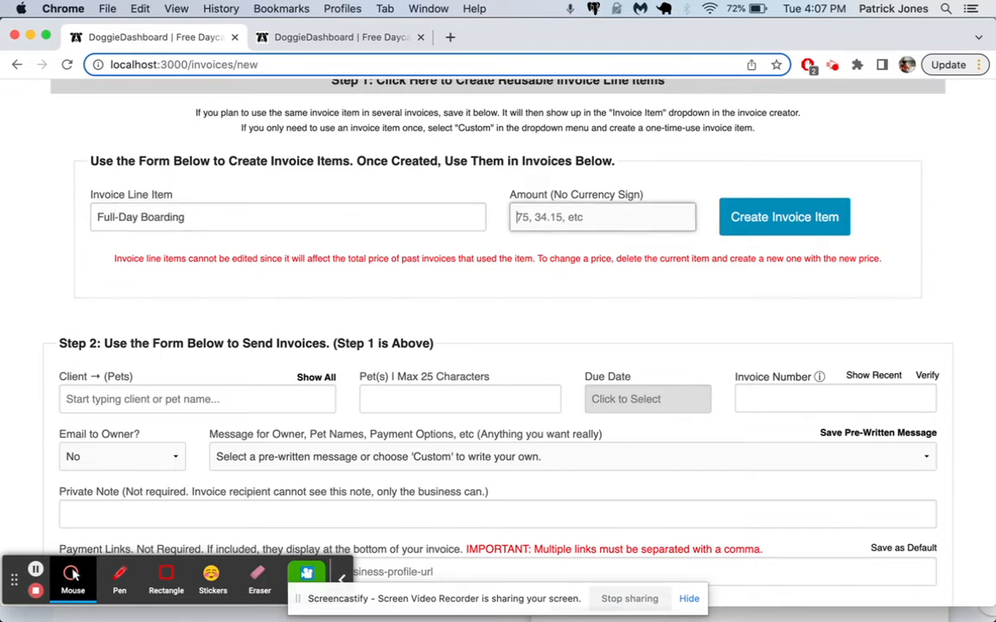
{"action": "double_click", "coordinate": [153, 218]}
{"action": "type", "text": "Daycare"}
{"action": "key", "text": "Tab"}
{"action": "type", "text": "25"}
{"action": "key", "text": "Return"}
Step: Create a reusable "Half-Day Daycare" invoice item with an amount of 20
{"action": "left_click", "coordinate": [111, 216]}
{"action": "type", "text": "Half-Day Daycare"}
{"action": "key", "text": "Tab"}
{"action": "type", "text": "20"}
{"action": "key", "text": "Return"}
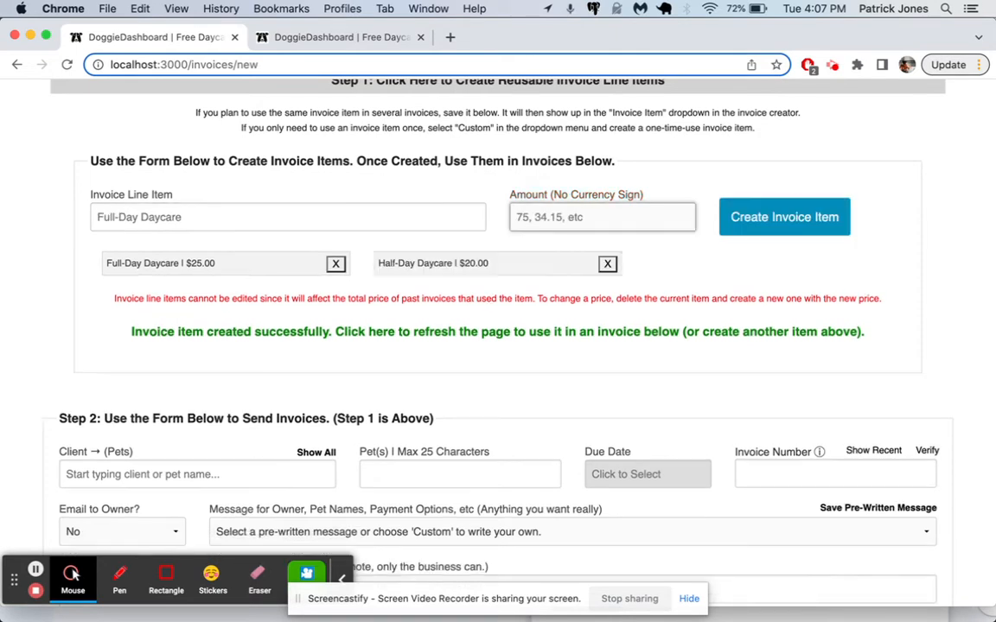
Step: Create a reusable "Overnight Boarding 1-Dog" invoice item with an amount of 30
{"action": "left_click", "coordinate": [122, 217]}
{"action": "type", "text": "Overnight Boar"}
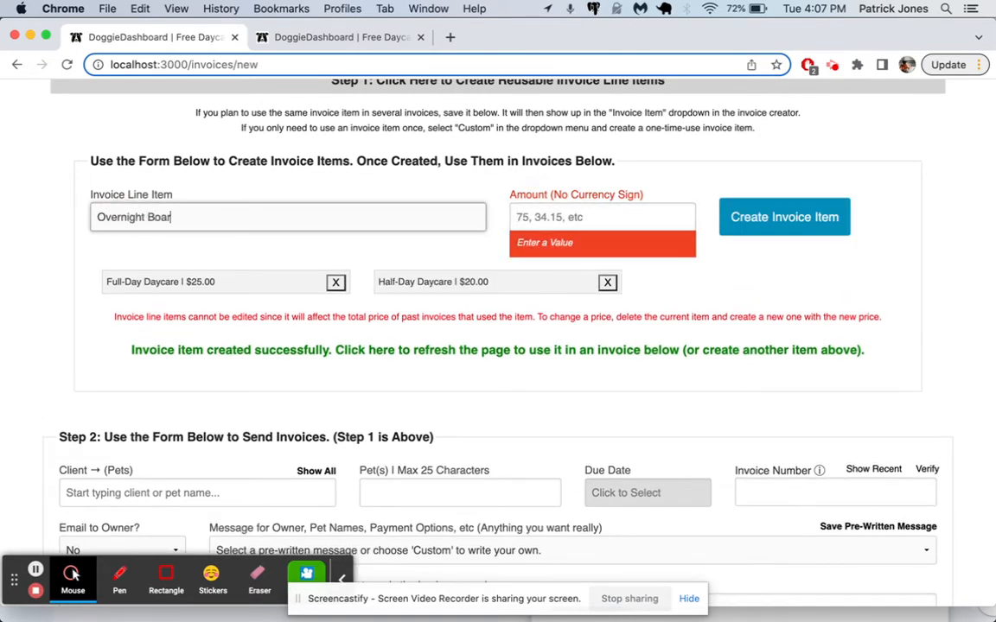
{"action": "type", "text": "ding 1-Dog"}
{"action": "key", "text": "Tab"}
{"action": "type", "text": "30"}
{"action": "key", "text": "Return"}
Step: Create a reusable "Overnight Boarding 2-Dogs" invoice item with an amount of 50
{"action": "left_click", "coordinate": [106, 217]}
{"action": "type", "text": "Overnight Boarding 2-Dogs"}
{"action": "key", "text": "Tab"}
{"action": "type", "text": "50"}
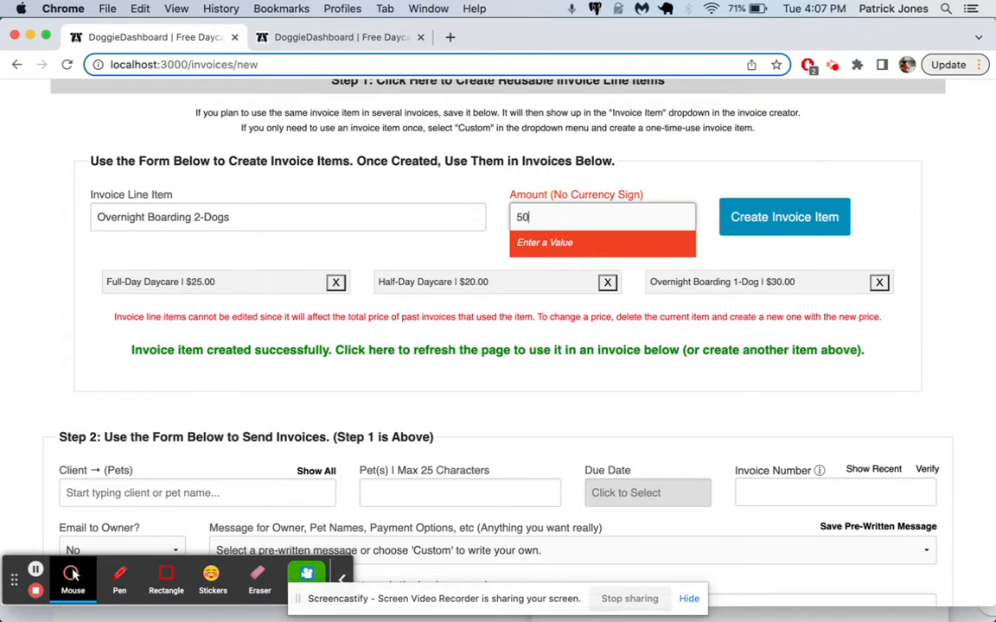
{"action": "key", "text": "Return"}
Step: Create a reusable "Nail Trim" invoice item with an amount of 10
{"action": "left_click", "coordinate": [137, 220]}
{"action": "type", "text": "N"}
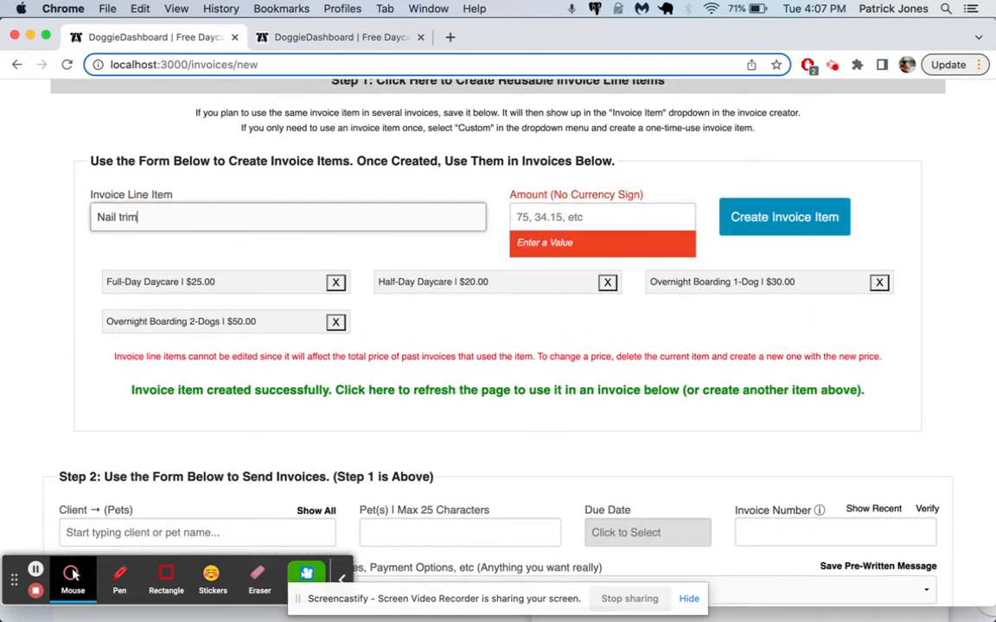
{"action": "type", "text": "ail Trim"}
{"action": "key", "text": "Tab"}
{"action": "type", "text": "10"}
{"action": "key", "text": "Return"}
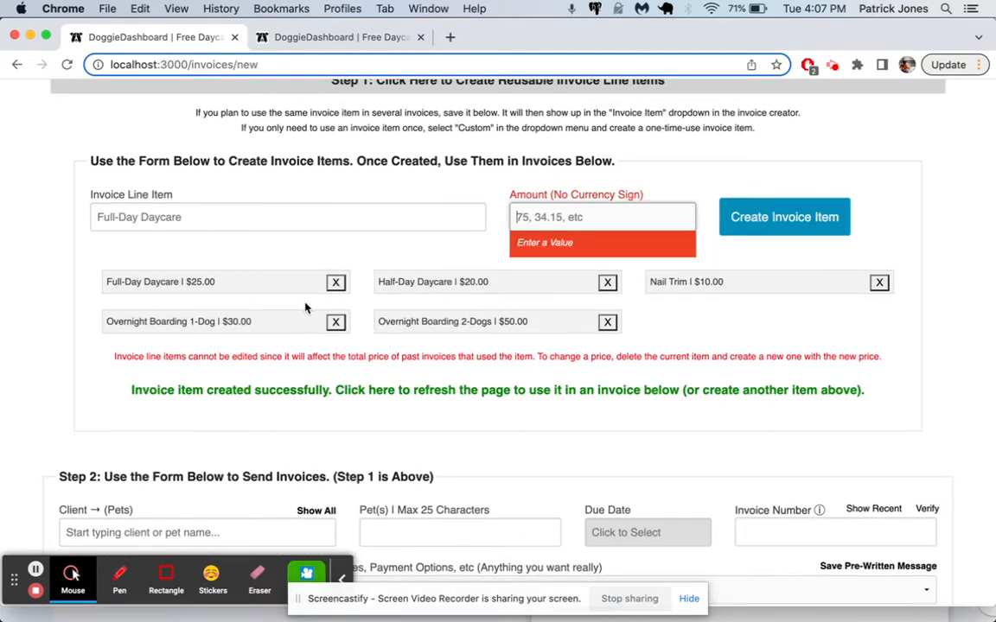
Step: Refresh the page to load the new items and check the choices offered for invoice item #1
{"action": "left_click", "coordinate": [362, 393]}
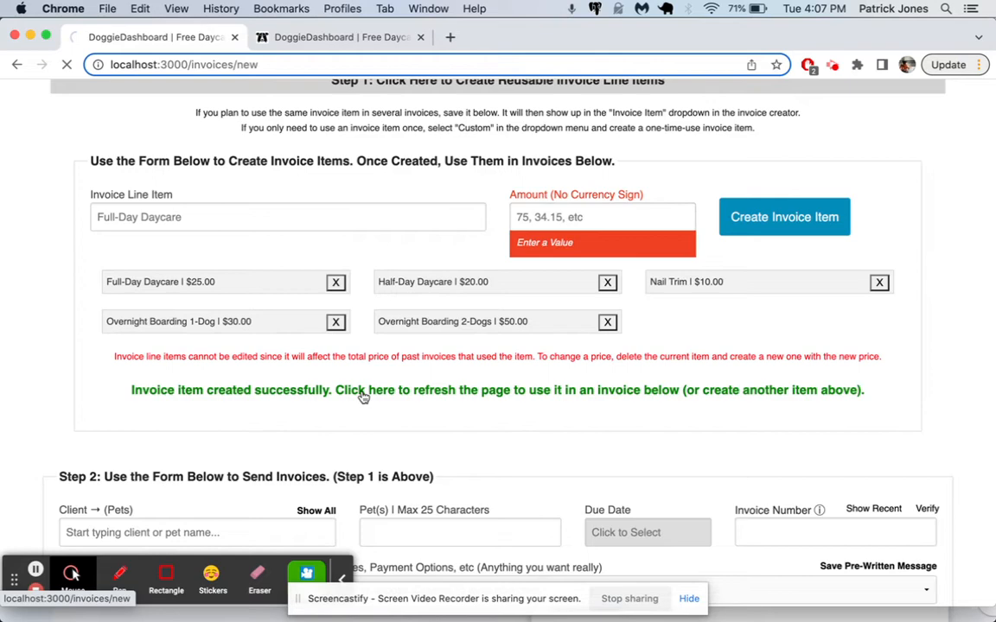
{"action": "scroll", "coordinate": [362, 389], "scroll_direction": "down", "scroll_amount": 5}
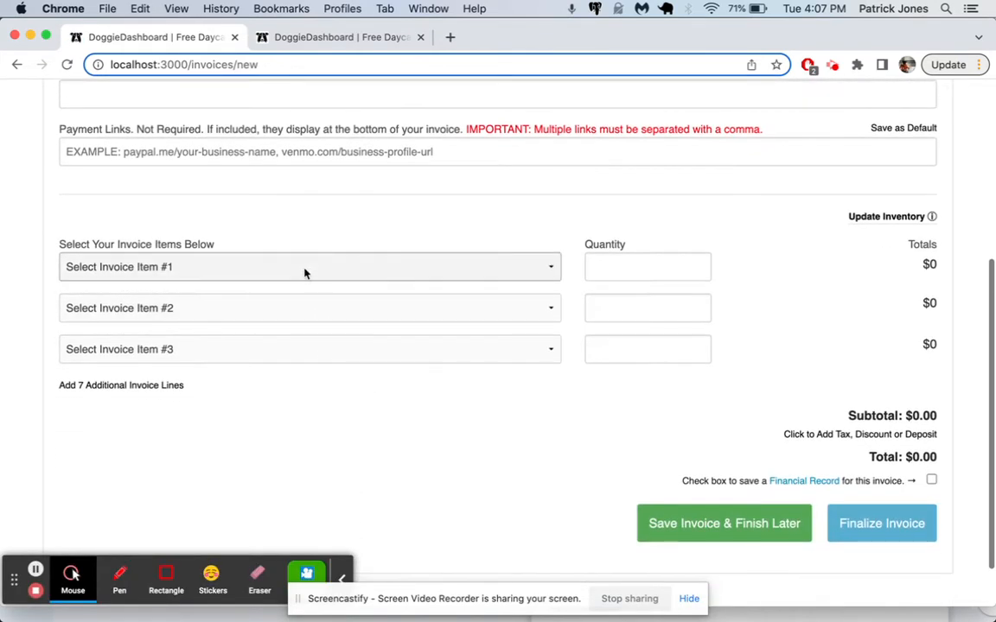
{"action": "left_click", "coordinate": [305, 275]}
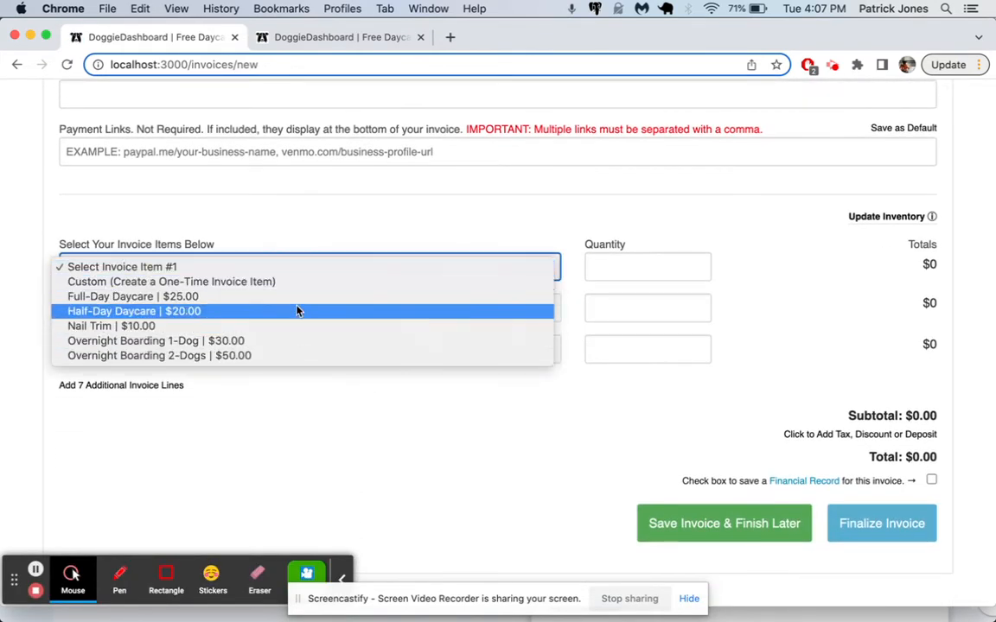
{"action": "left_click", "coordinate": [54, 213]}
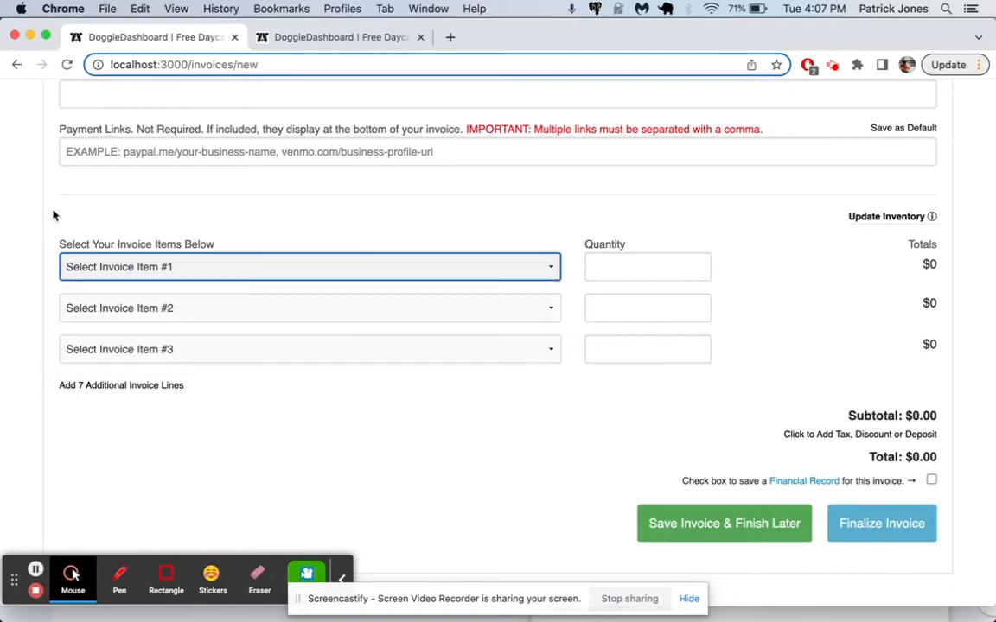
Step: Show all clients and select the one whose pets are Lacey and Luna for the invoice
{"action": "scroll", "coordinate": [53, 214], "scroll_direction": "up", "scroll_amount": 5}
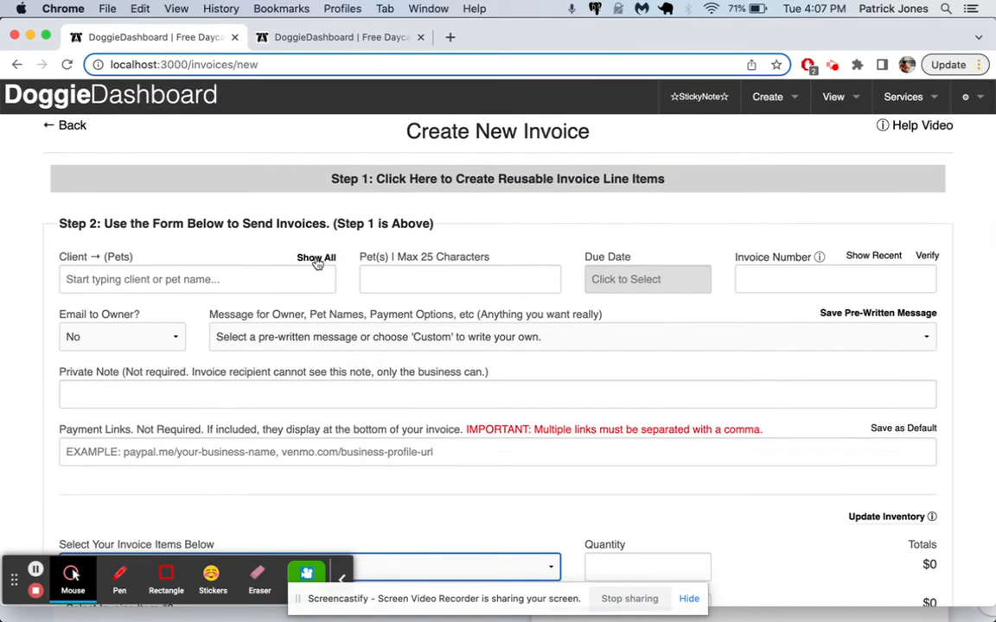
{"action": "left_click", "coordinate": [316, 259]}
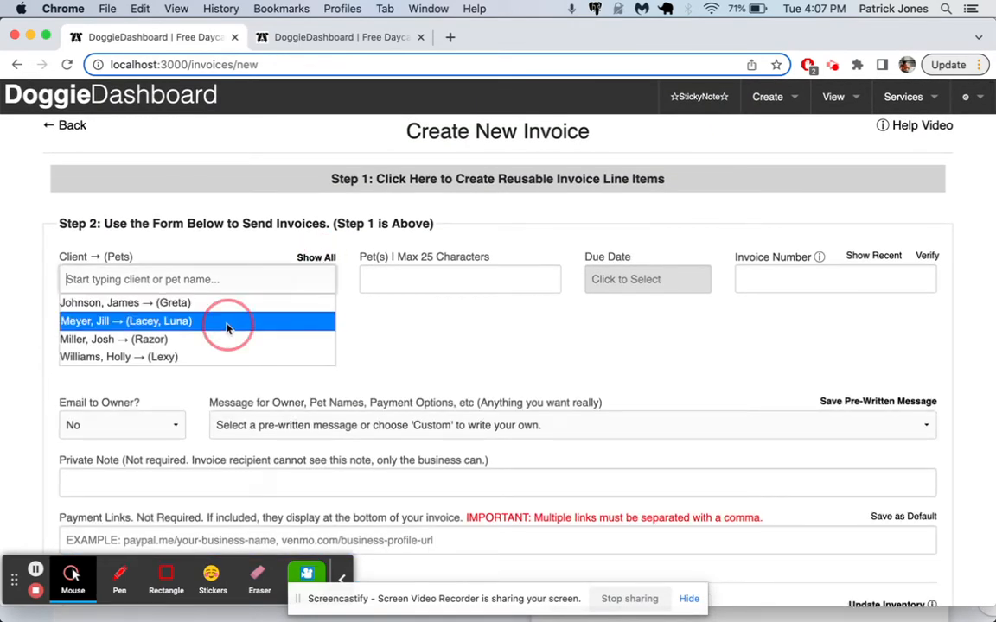
{"action": "left_click", "coordinate": [228, 326]}
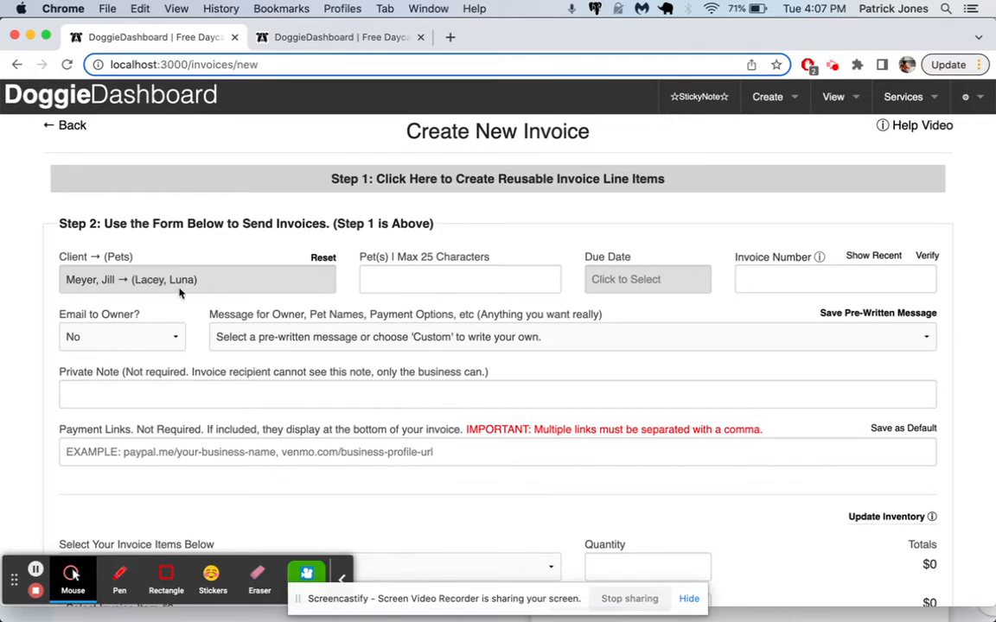
Step: Enter "Luna" as the invoice's pet and set the due date to Nov 30 2022
{"action": "scroll", "coordinate": [229, 289], "scroll_direction": "down", "scroll_amount": 1}
{"action": "left_click", "coordinate": [379, 255]}
{"action": "type", "text": "Lu"}
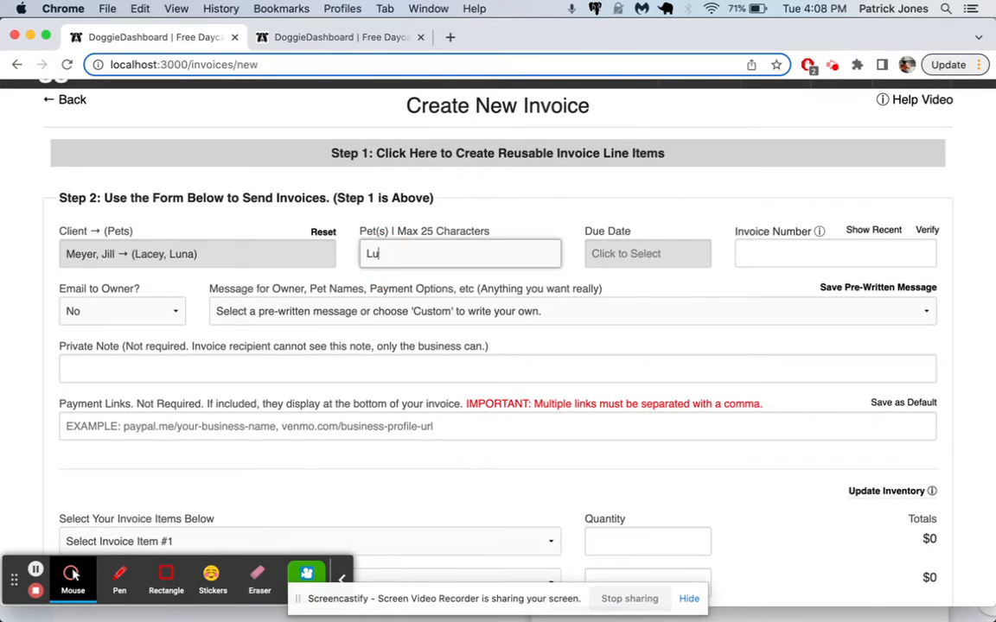
{"action": "left_click", "coordinate": [689, 253]}
{"action": "left_click", "coordinate": [690, 436]}
{"action": "mouse_move", "coordinate": [799, 234]}
Step: Write a custom message greeting the client by name: "Thanks for letting us take care of Luna. Please pay the above invoice using the payment links below. Thanks!"
{"action": "scroll", "coordinate": [688, 229], "scroll_direction": "down", "scroll_amount": 2}
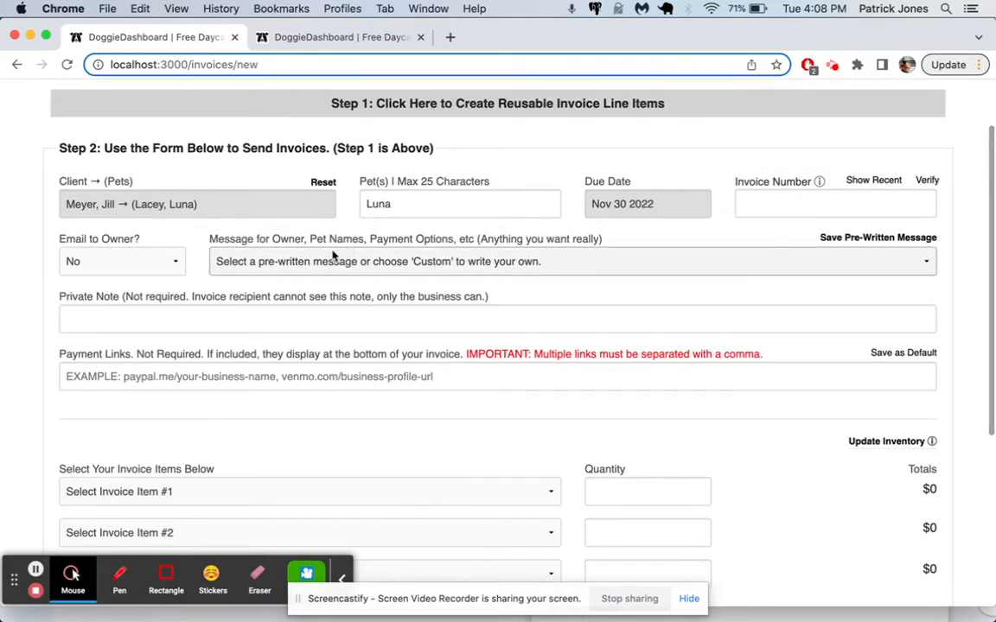
{"action": "left_click", "coordinate": [291, 261]}
{"action": "left_click", "coordinate": [281, 275]}
{"action": "left_click", "coordinate": [251, 256]}
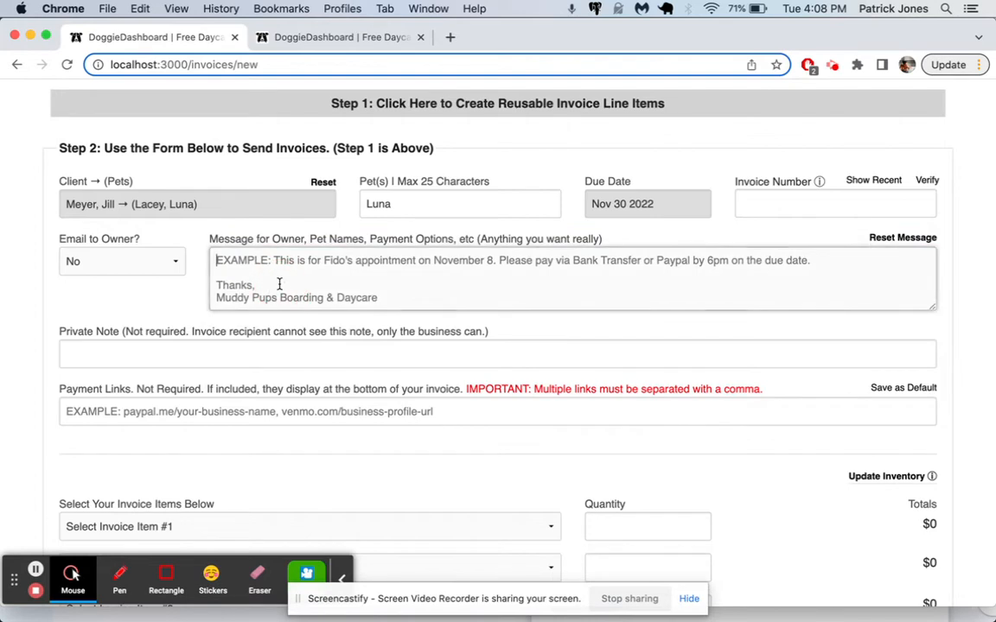
{"action": "type", "text": "Hi Jill. Thanks for letting us take "}
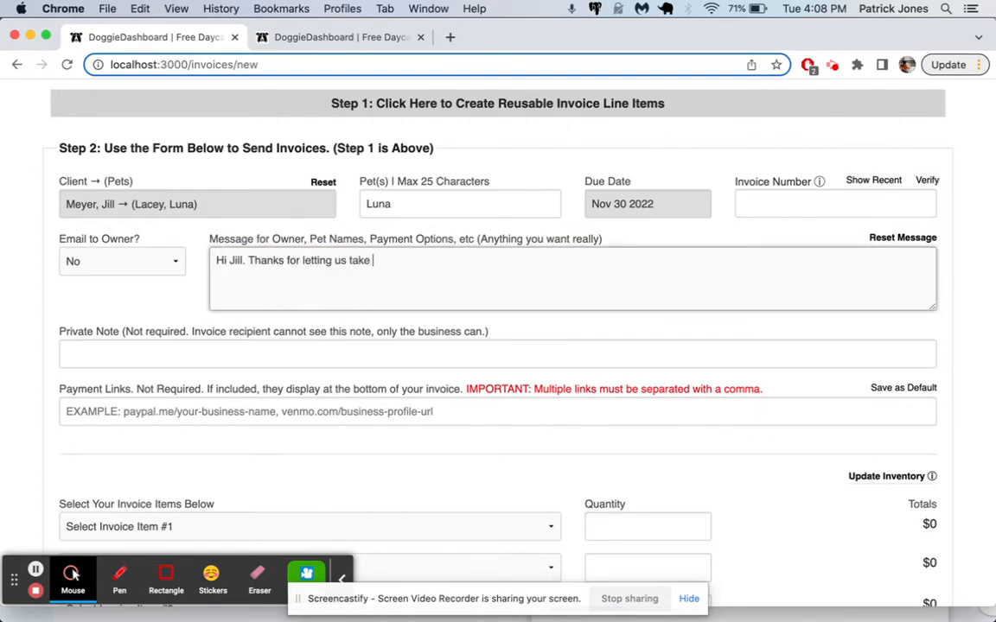
{"action": "type", "text": "care of Luna. Be"}
{"action": "key", "text": "BackSpace"}
{"action": "key", "text": "BackSpace"}
{"action": "type", "text": "Please pay the above invoice using the payment"}
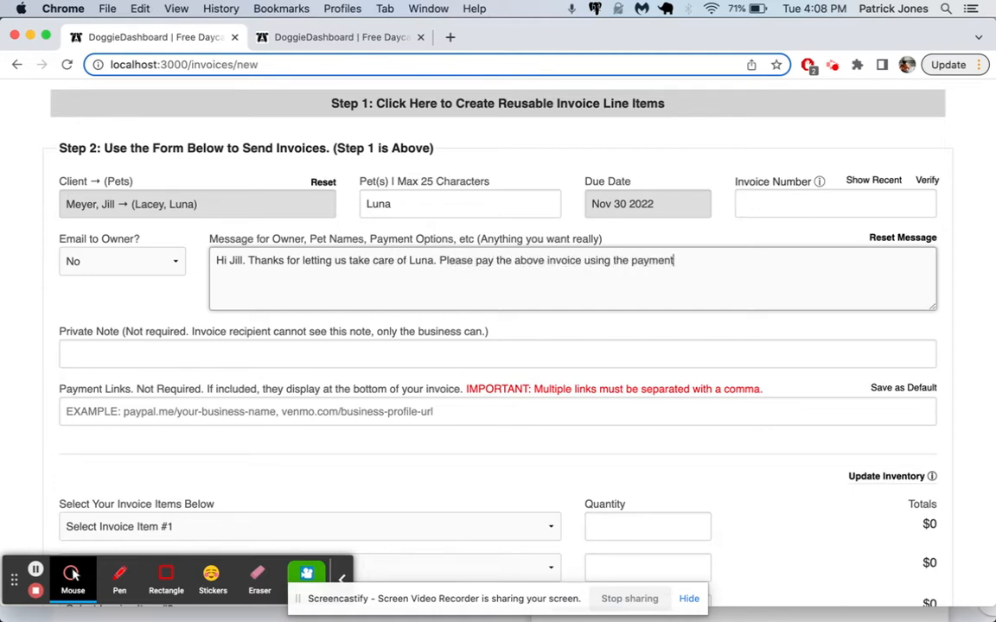
{"action": "type", "text": " links below. Thanks!"}
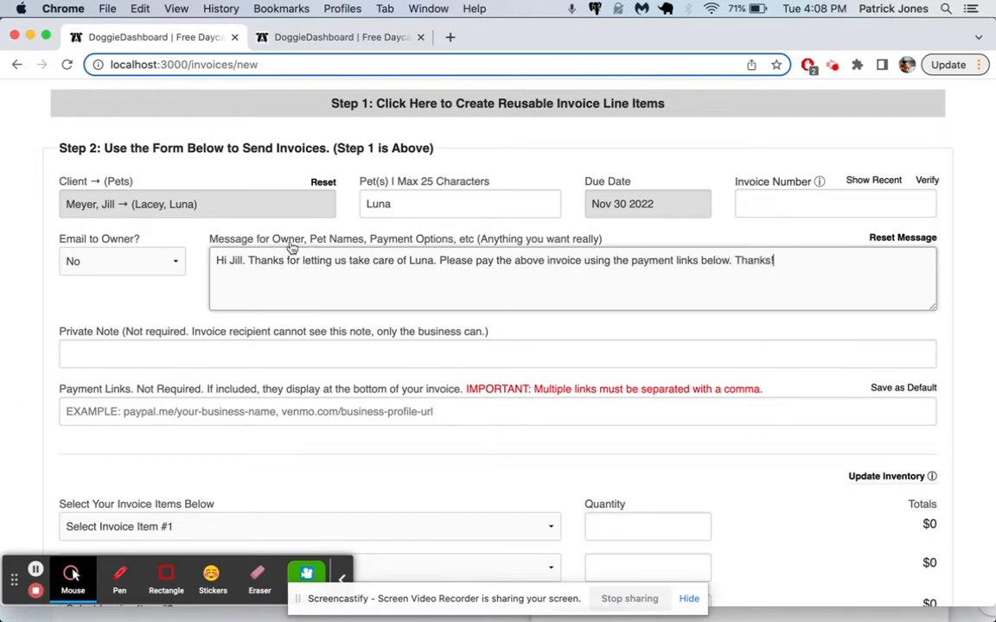
Step: Set the invoice to be emailed to the owner and add the private note "Needs to pay on time. Sometimes pays too late."
{"action": "left_click", "coordinate": [130, 262]}
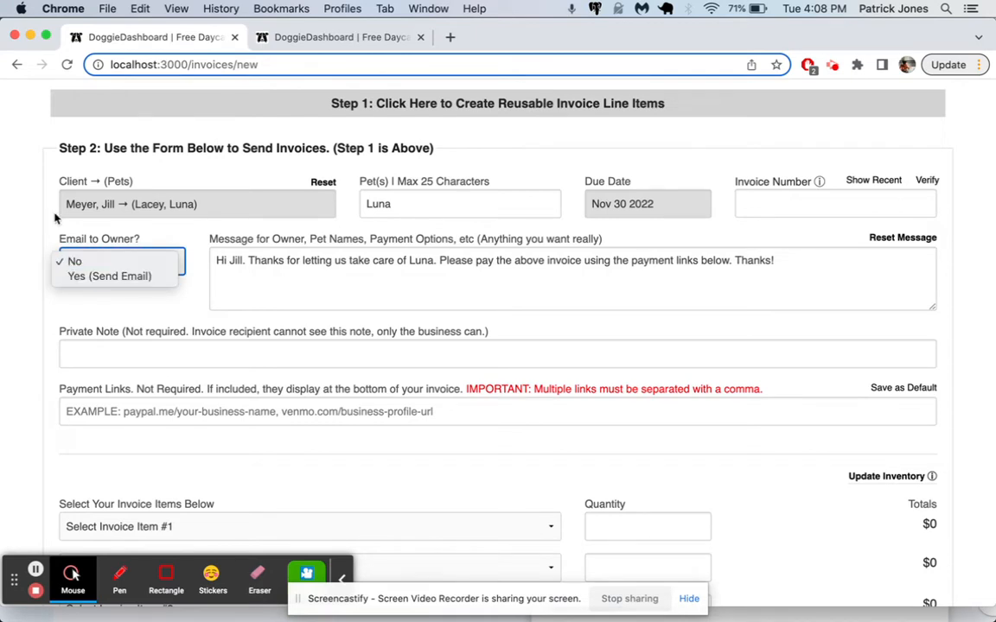
{"action": "left_click", "coordinate": [109, 277]}
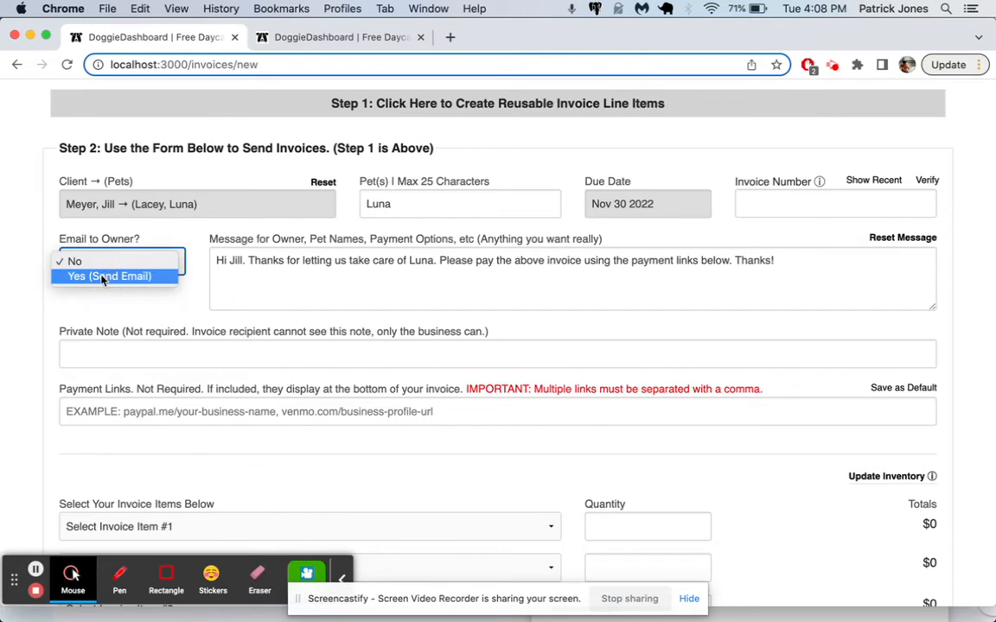
{"action": "scroll", "coordinate": [136, 306], "scroll_direction": "down", "scroll_amount": 1}
{"action": "left_click", "coordinate": [119, 316]}
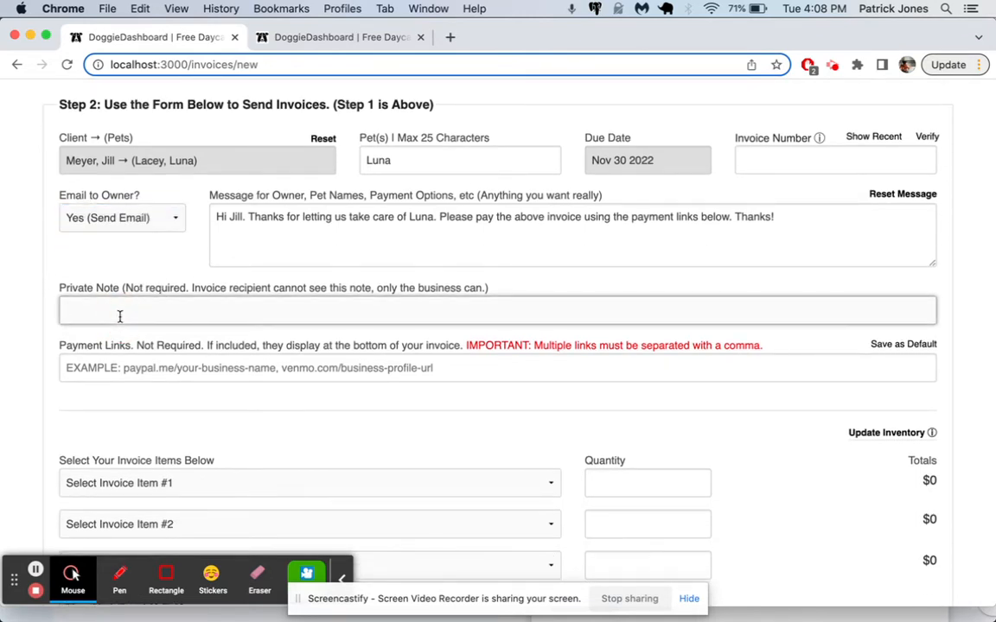
{"action": "type", "text": "Needs to pay on time. Sometimes pays too late."}
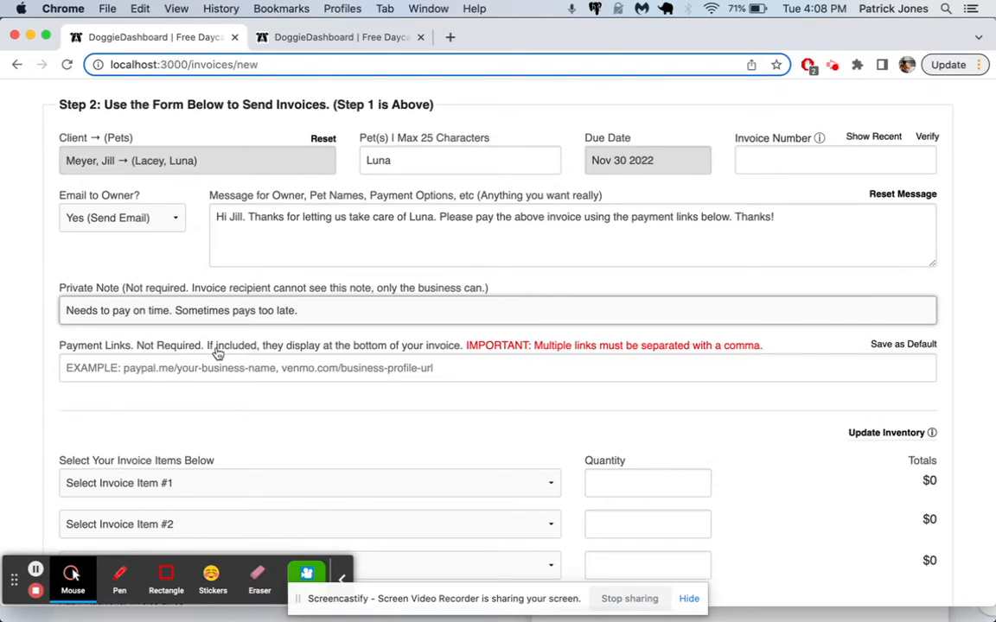
Step: Add venmo.com/dog-daycare-name as the invoice's payment link
{"action": "scroll", "coordinate": [216, 352], "scroll_direction": "down", "scroll_amount": 2}
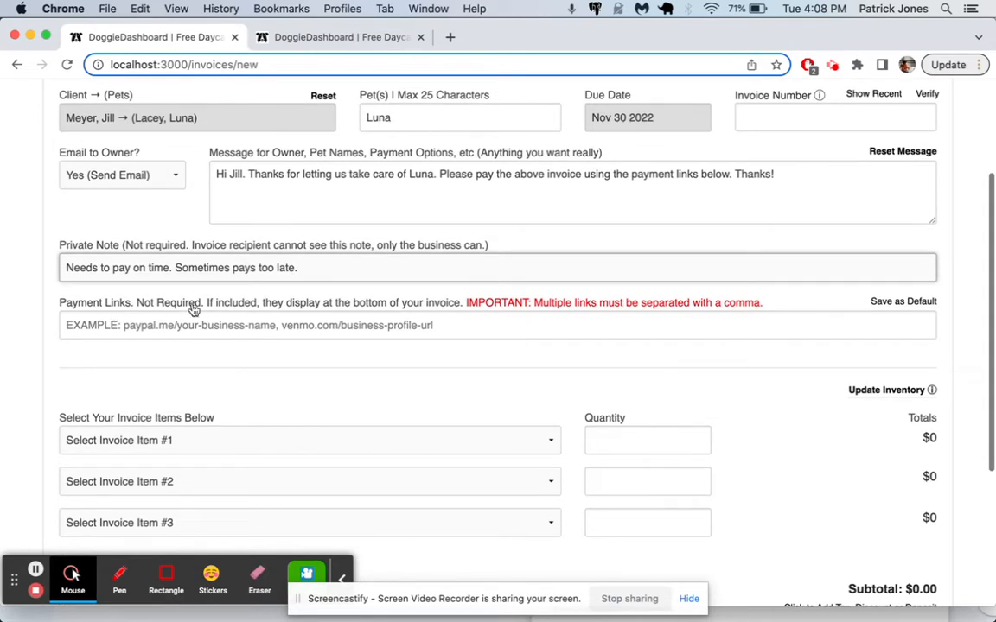
{"action": "left_click", "coordinate": [154, 325]}
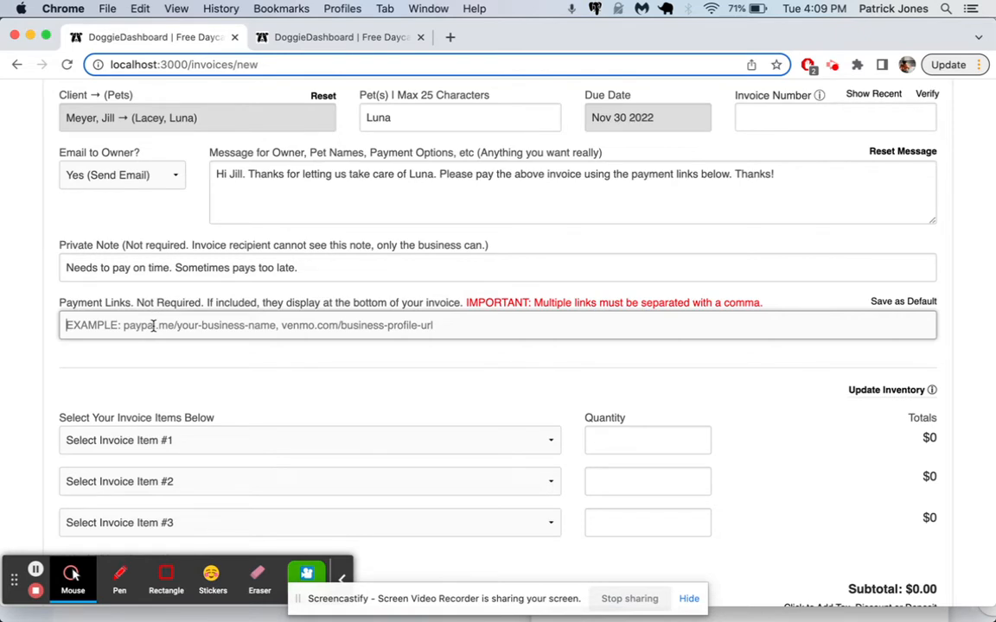
{"action": "left_click", "coordinate": [170, 328]}
{"action": "type", "text": "venmo.com"}
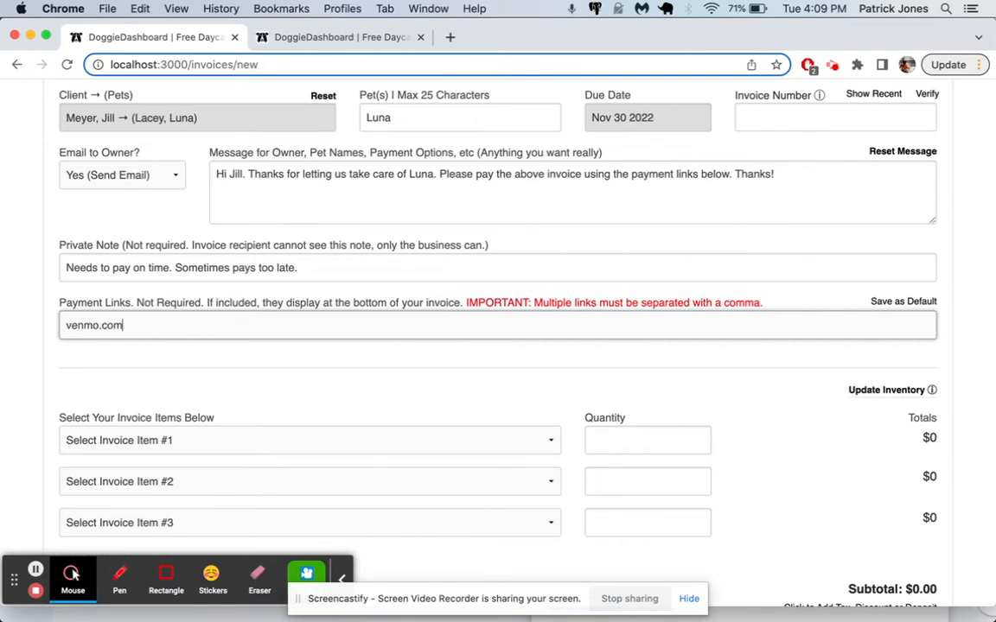
{"action": "type", "text": "/dog-daycare-name"}
Step: Set the first invoice item to Full-Day Daycare at $25.00 with a quantity of 10
{"action": "scroll", "coordinate": [199, 382], "scroll_direction": "down", "scroll_amount": 3}
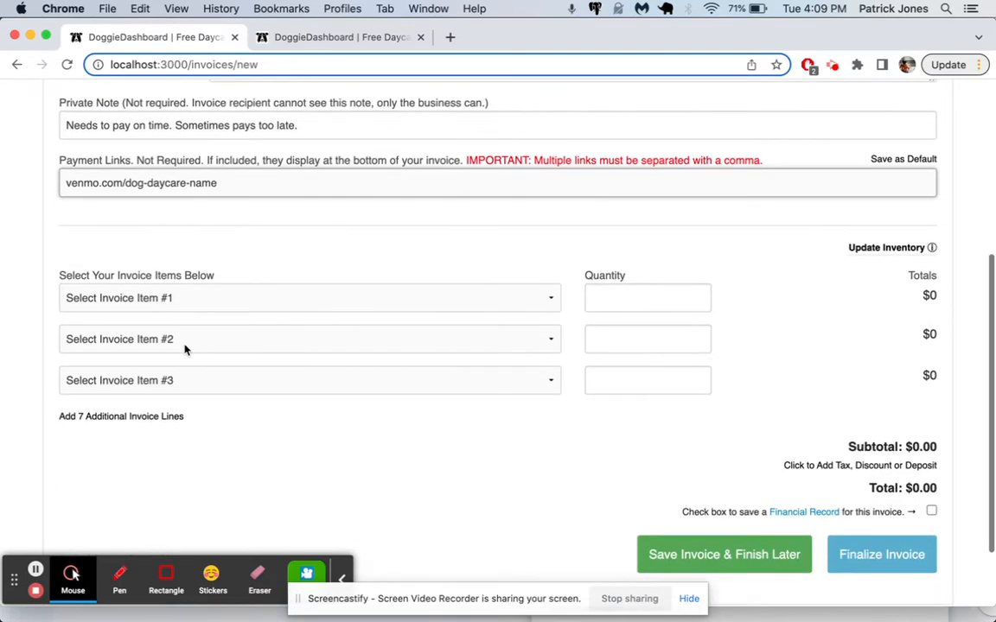
{"action": "left_click", "coordinate": [183, 299]}
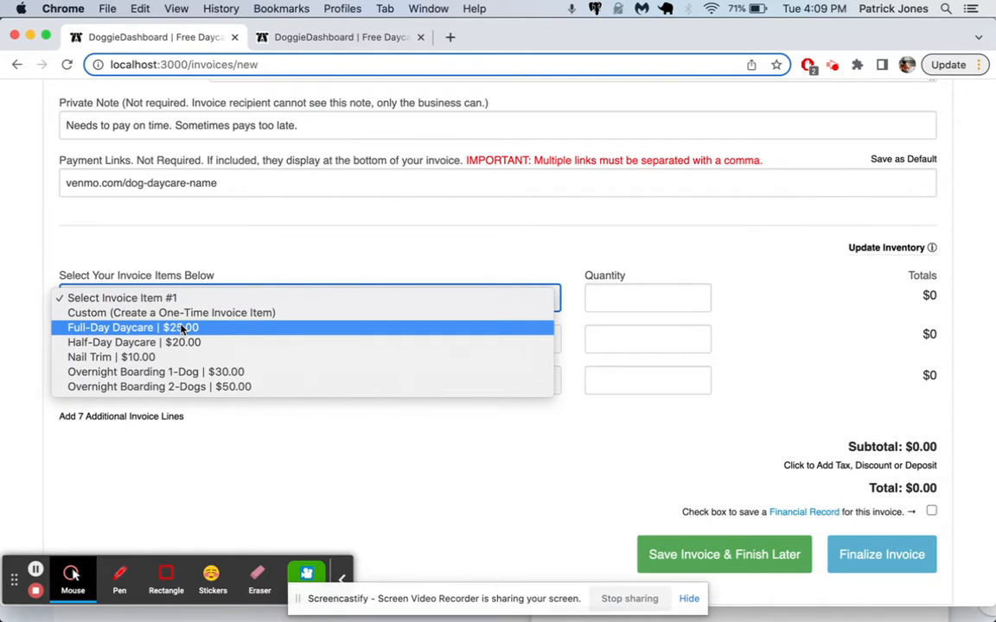
{"action": "left_click", "coordinate": [183, 330]}
{"action": "left_click", "coordinate": [593, 298]}
{"action": "type", "text": "10"}
{"action": "left_click", "coordinate": [563, 264]}
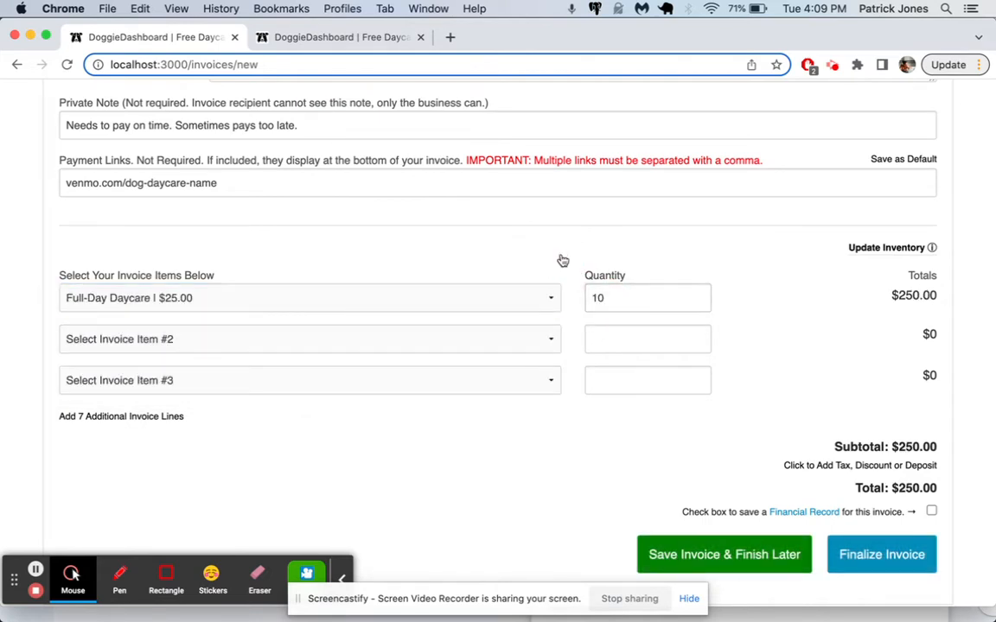
Step: Set the second invoice item to Nail Trim at $10.00 with a quantity of 2
{"action": "left_click", "coordinate": [362, 341]}
{"action": "left_click", "coordinate": [294, 401]}
{"action": "left_click", "coordinate": [593, 343]}
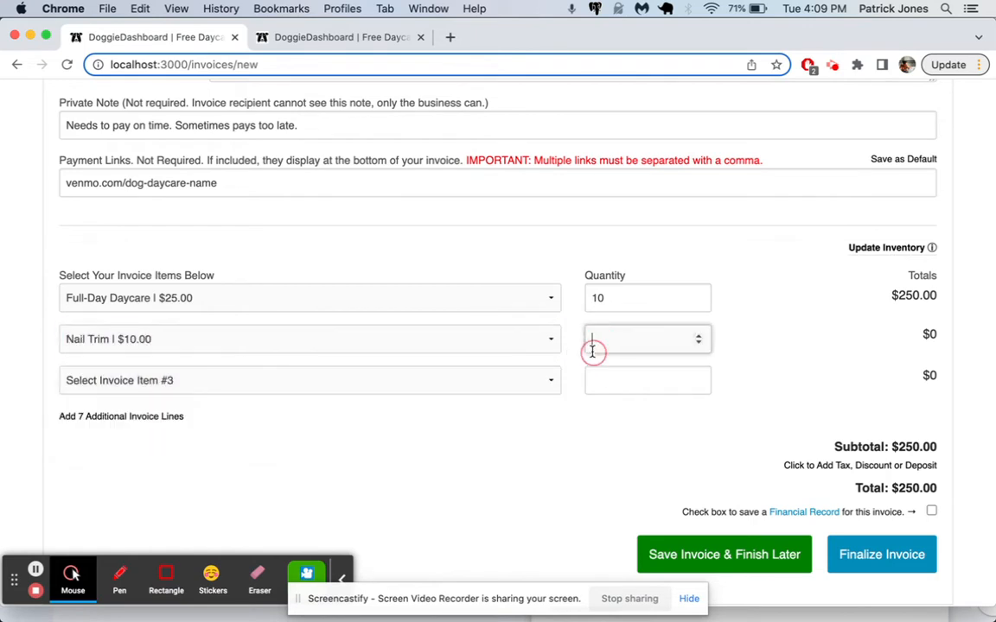
{"action": "type", "text": "2"}
{"action": "left_click", "coordinate": [507, 262]}
Step: Make the third invoice item a custom one-time line named "Kong Chew Toy" with price 10 and quantity 1
{"action": "scroll", "coordinate": [506, 263], "scroll_direction": "down", "scroll_amount": 2}
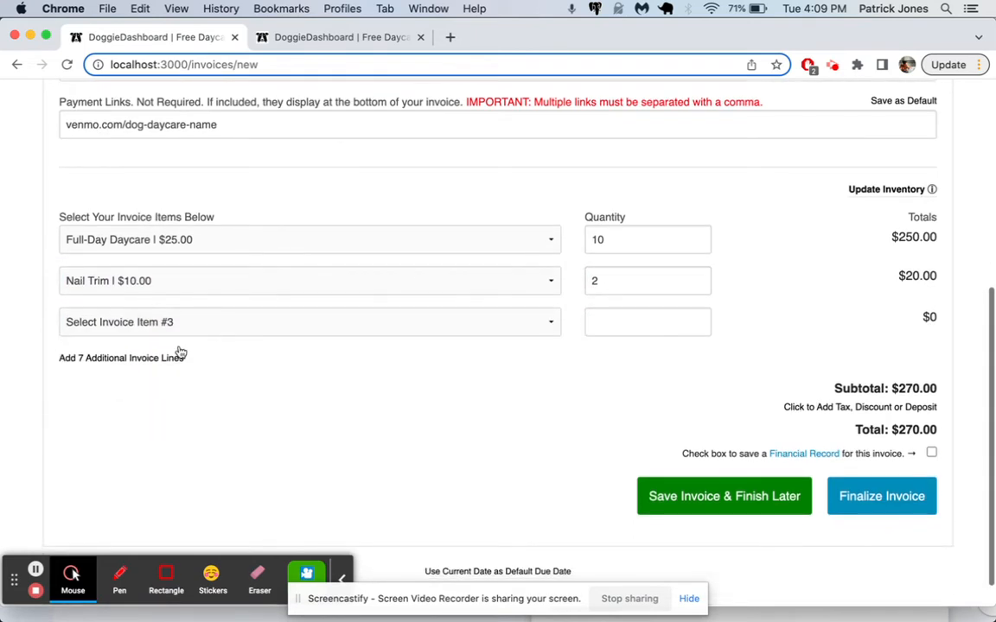
{"action": "left_click", "coordinate": [161, 318]}
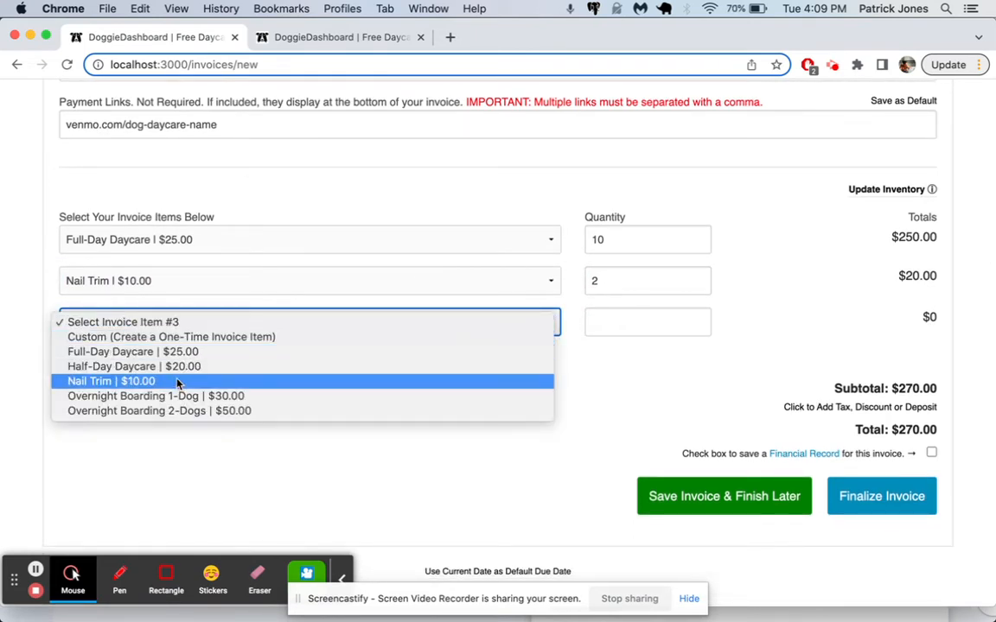
{"action": "left_click", "coordinate": [163, 337]}
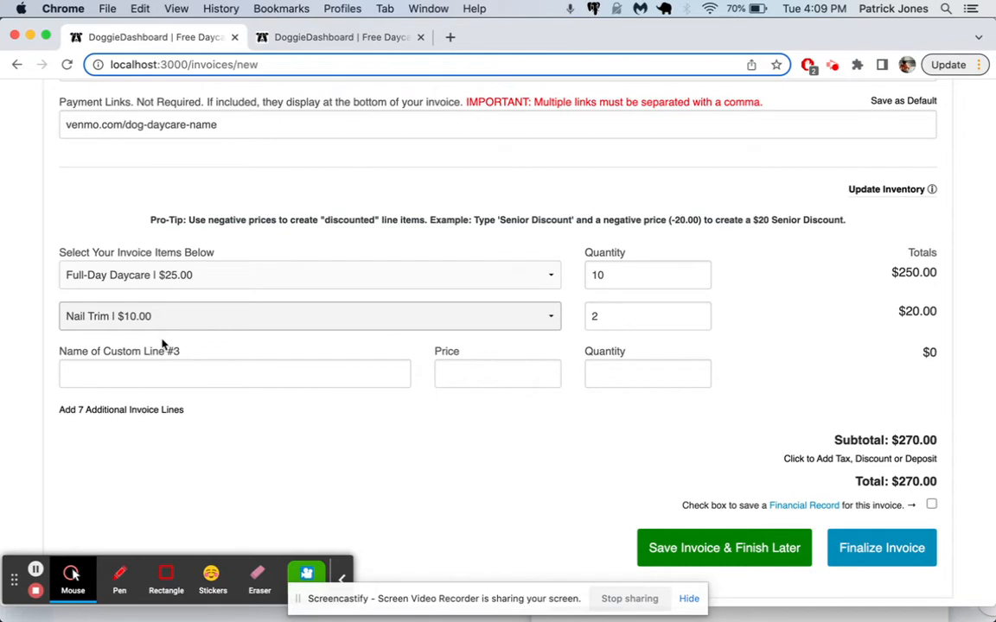
{"action": "left_click", "coordinate": [307, 370]}
{"action": "type", "text": "Kong Chew Toy"}
{"action": "key", "text": "Tab"}
{"action": "type", "text": "10"}
{"action": "key", "text": "Tab"}
{"action": "type", "text": "1"}
{"action": "left_click", "coordinate": [767, 350]}
Step: Show the discount, tax and deposit fields, leave them empty, and finalize the invoice
{"action": "scroll", "coordinate": [818, 336], "scroll_direction": "down", "scroll_amount": 2}
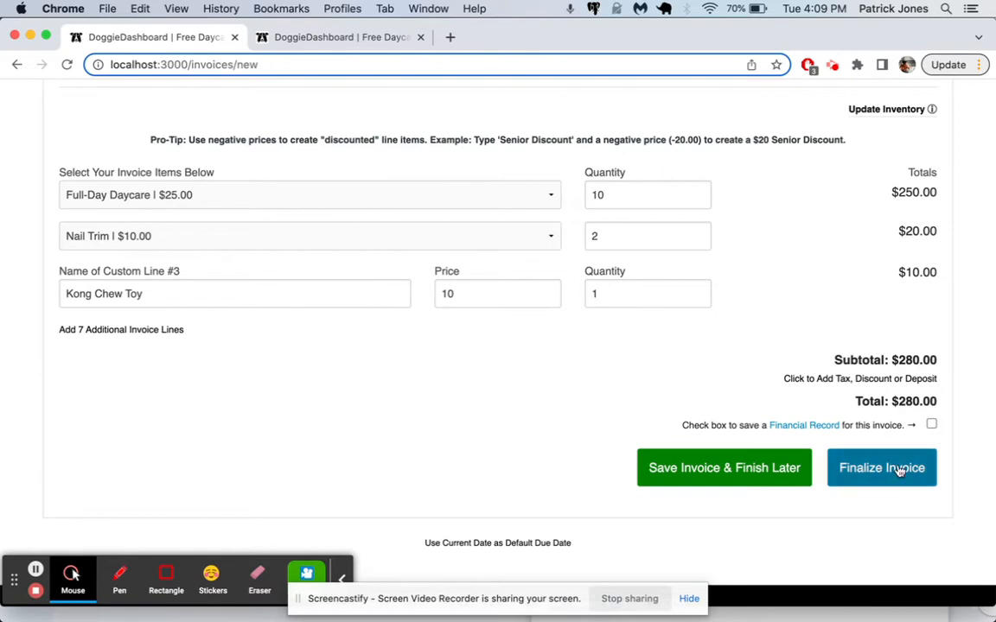
{"action": "left_click", "coordinate": [926, 380]}
{"action": "scroll", "coordinate": [920, 378], "scroll_direction": "down", "scroll_amount": 1}
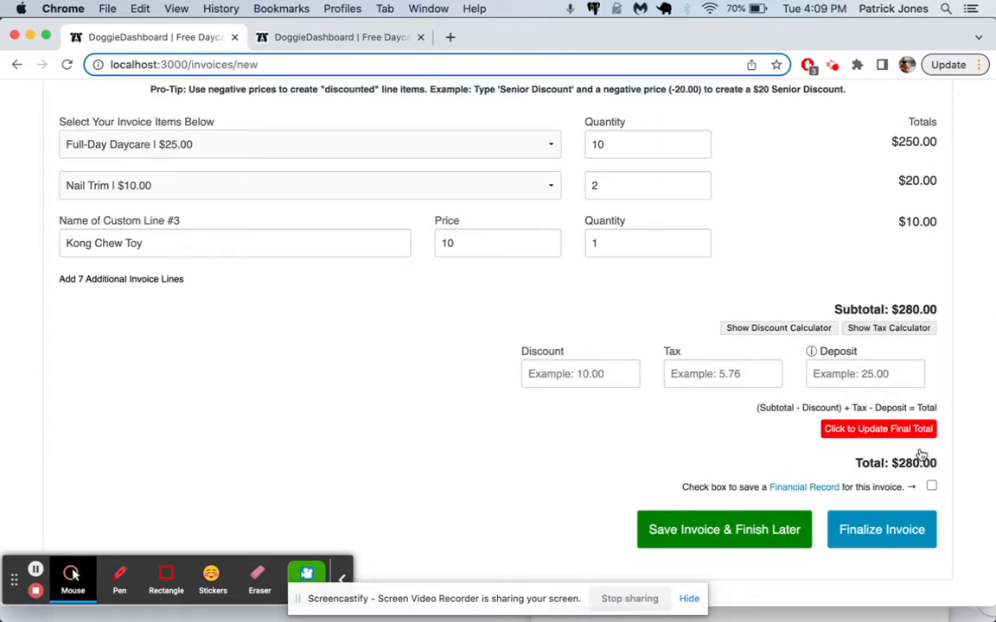
{"action": "left_click", "coordinate": [887, 531]}
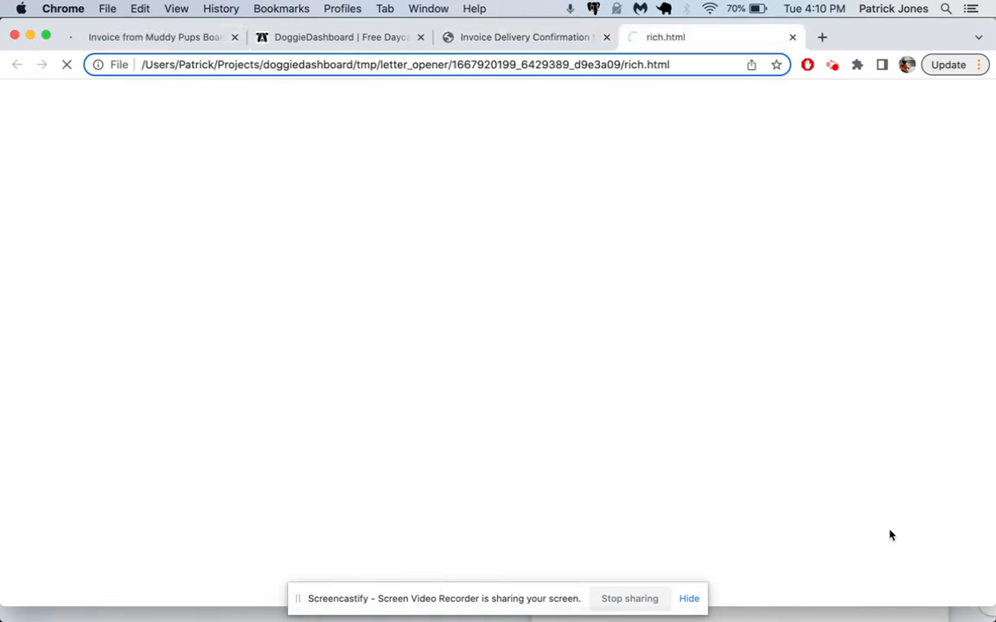
Step: Review the delivery confirmation and the client's invoice email, including its due date and payment link, and close both
{"action": "left_click", "coordinate": [522, 38]}
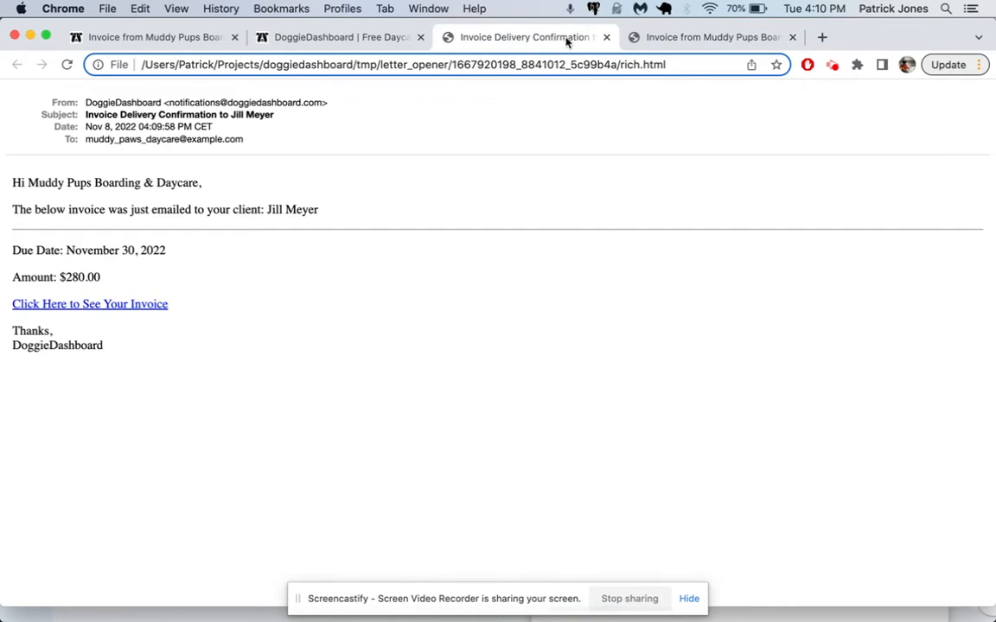
{"action": "left_click", "coordinate": [606, 37]}
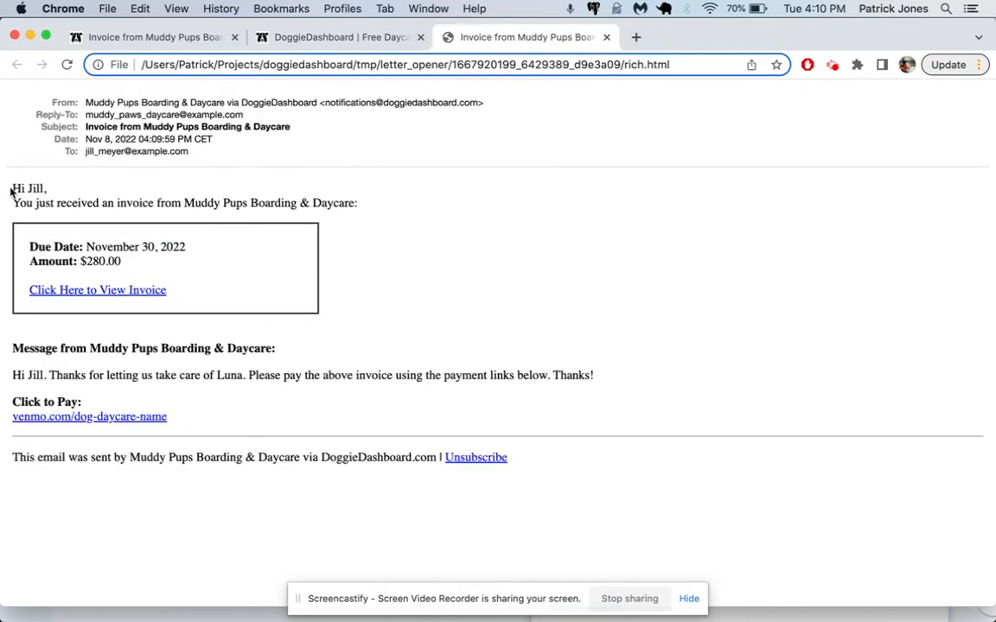
{"action": "left_click_drag", "start_coordinate": [12, 192], "coordinate": [226, 242]}
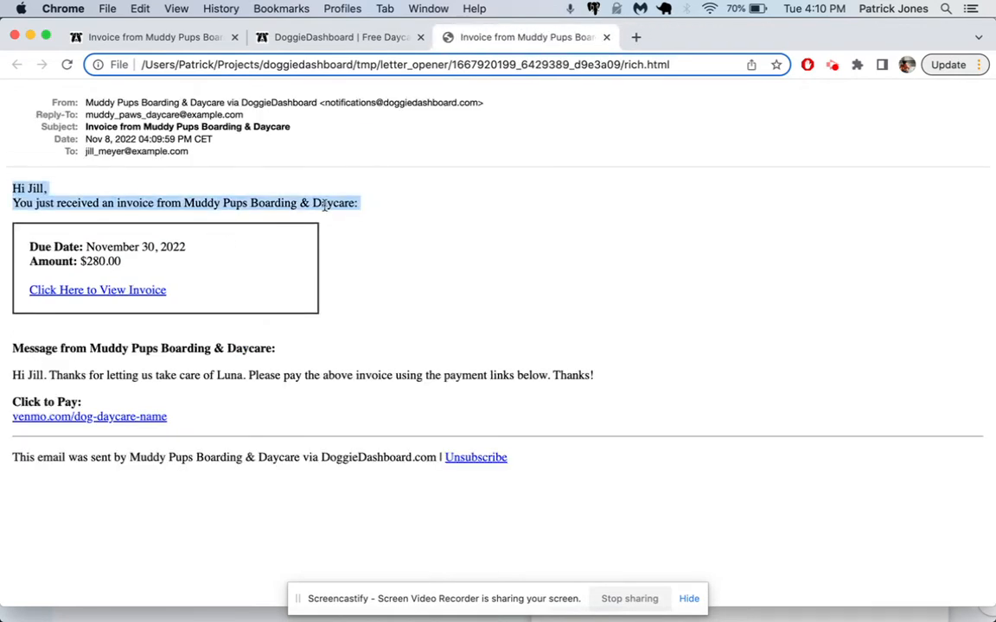
{"action": "left_click_drag", "start_coordinate": [79, 261], "coordinate": [210, 249]}
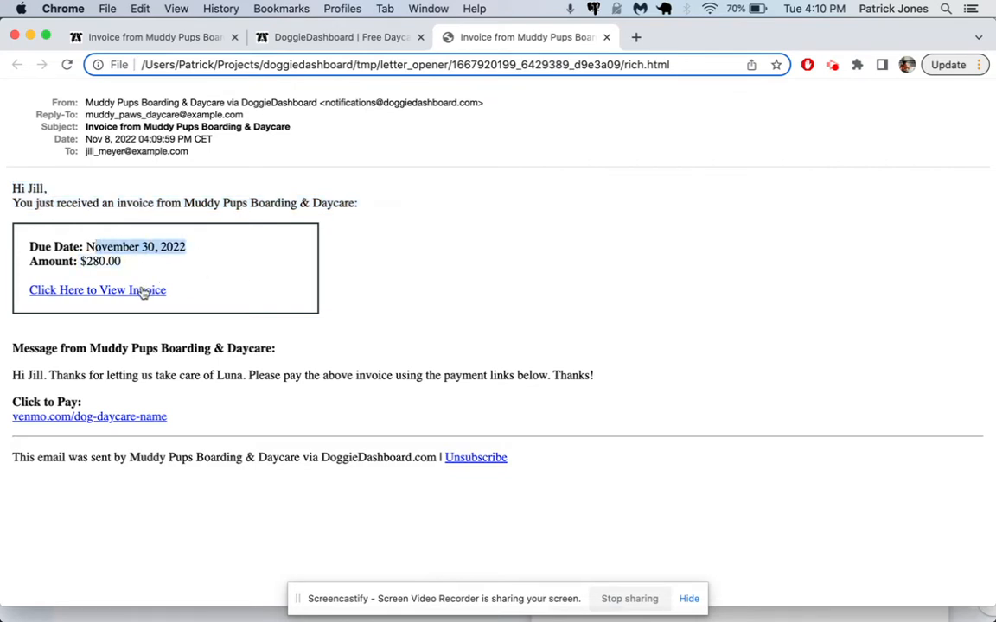
{"action": "left_click_drag", "start_coordinate": [184, 420], "coordinate": [30, 418]}
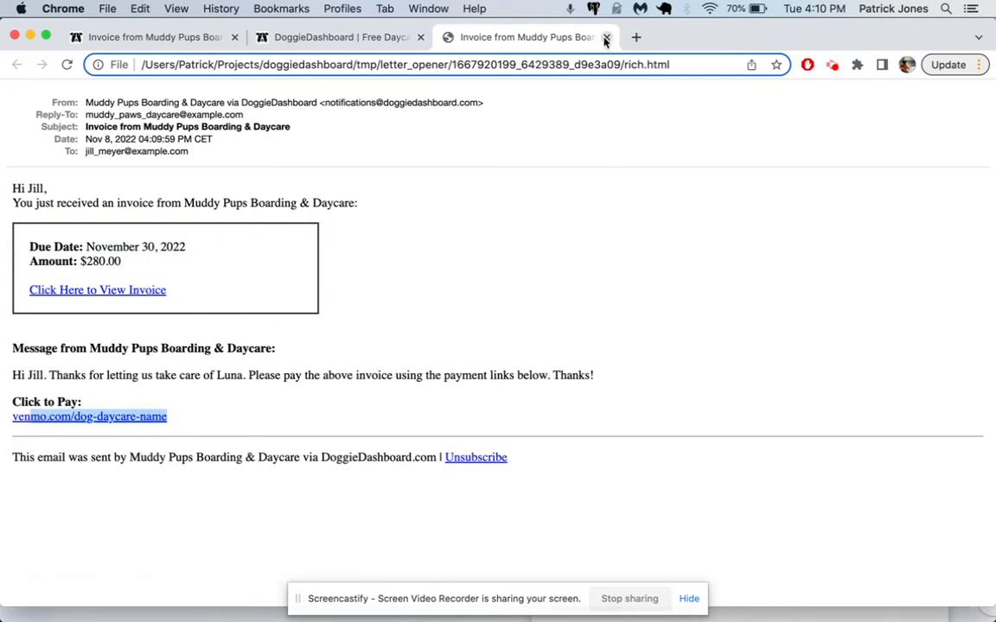
{"action": "left_click", "coordinate": [606, 39]}
Step: Review the finalized invoice's private note, line items and total
{"action": "left_click", "coordinate": [198, 37]}
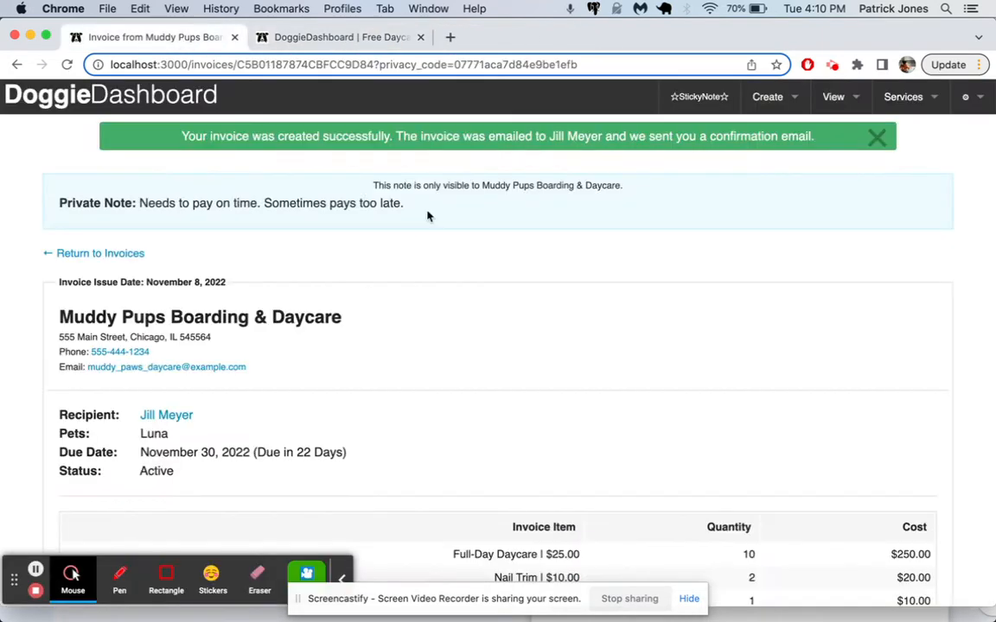
{"action": "left_click_drag", "start_coordinate": [57, 187], "coordinate": [405, 204]}
{"action": "left_click", "coordinate": [178, 206]}
{"action": "scroll", "coordinate": [644, 241], "scroll_direction": "down", "scroll_amount": 3}
{"action": "scroll", "coordinate": [652, 251], "scroll_direction": "down", "scroll_amount": 3}
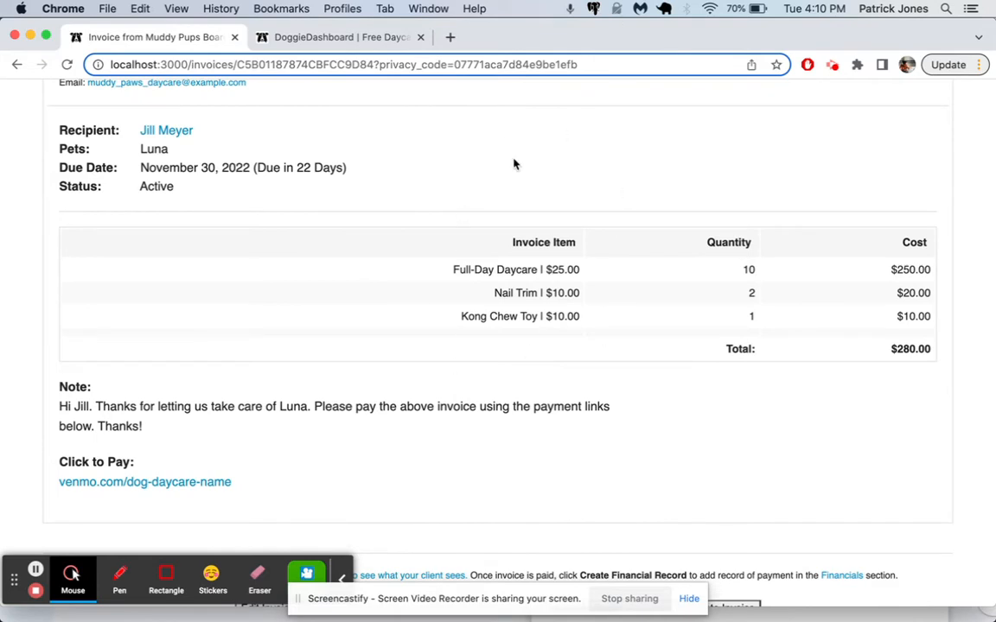
{"action": "scroll", "coordinate": [619, 297], "scroll_direction": "down", "scroll_amount": 1}
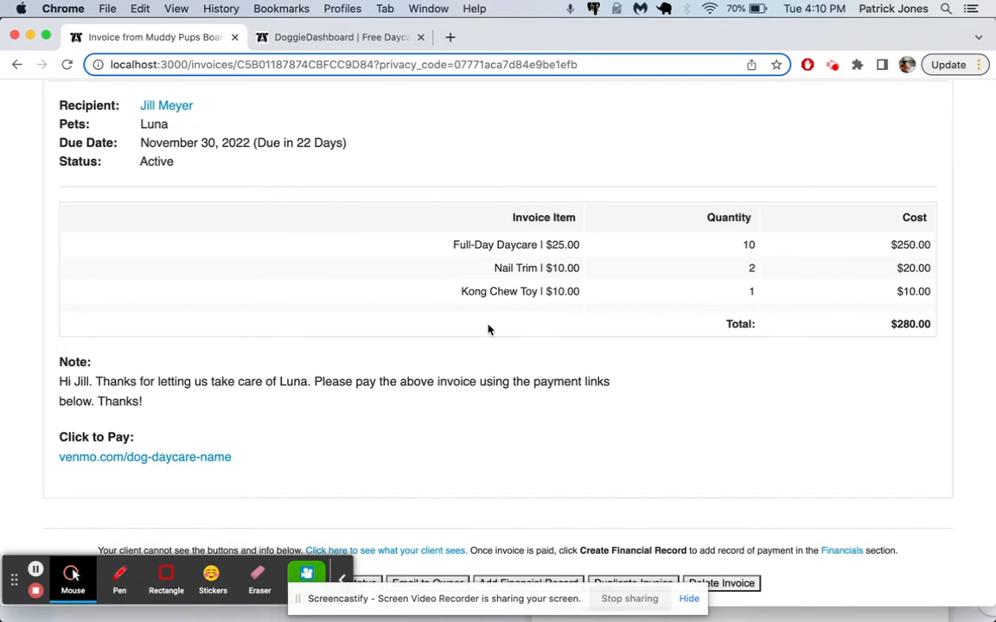
{"action": "triple_click", "coordinate": [891, 324]}
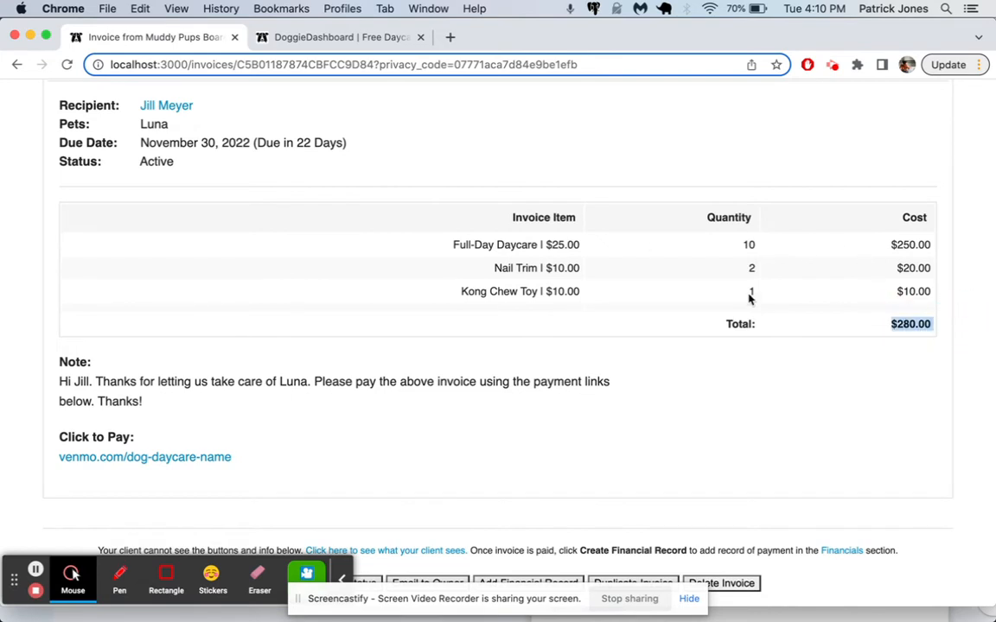
{"action": "left_click", "coordinate": [775, 397]}
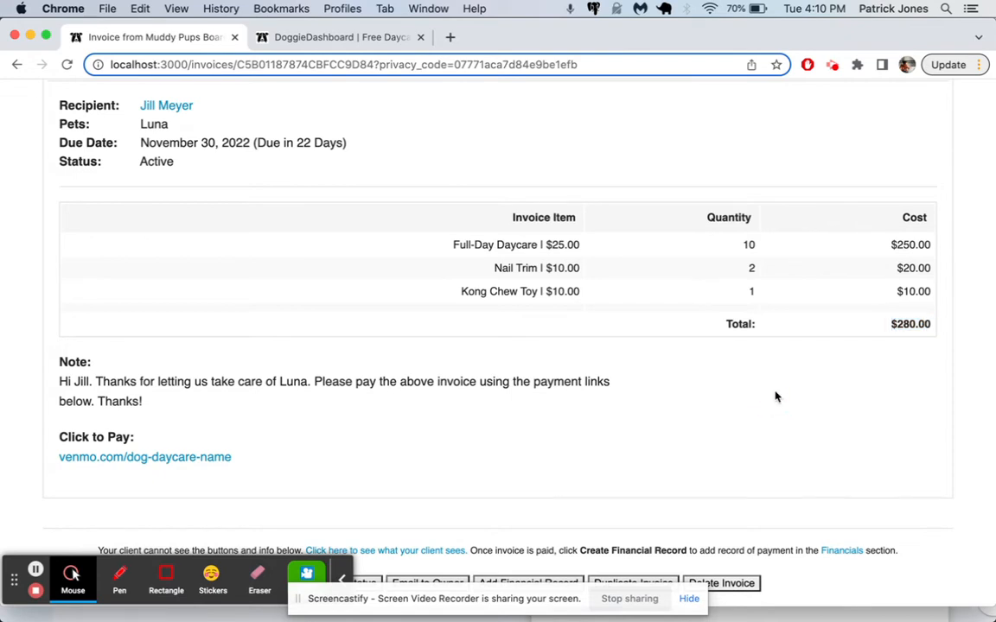
Step: Look at the invoice's financial record form and its status options, closing both without changes
{"action": "scroll", "coordinate": [775, 397], "scroll_direction": "down", "scroll_amount": 3}
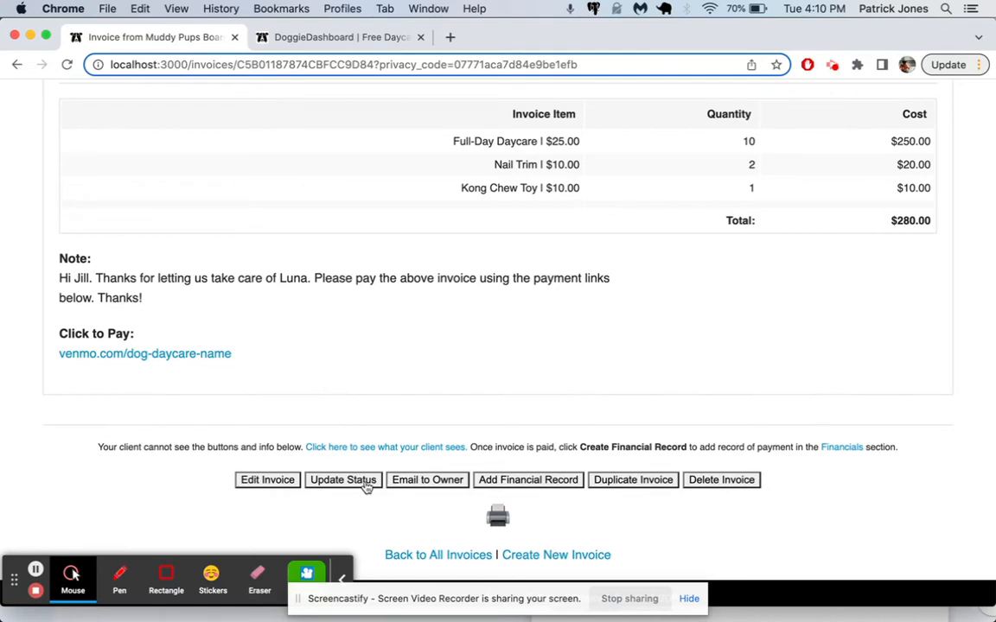
{"action": "left_click", "coordinate": [493, 478]}
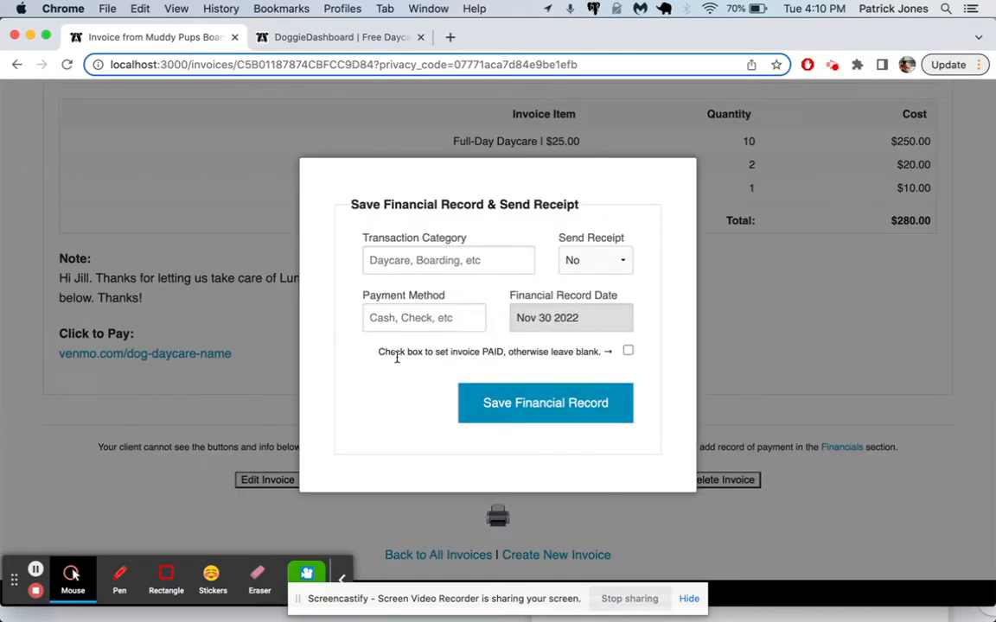
{"action": "left_click", "coordinate": [286, 382]}
{"action": "left_click", "coordinate": [343, 481]}
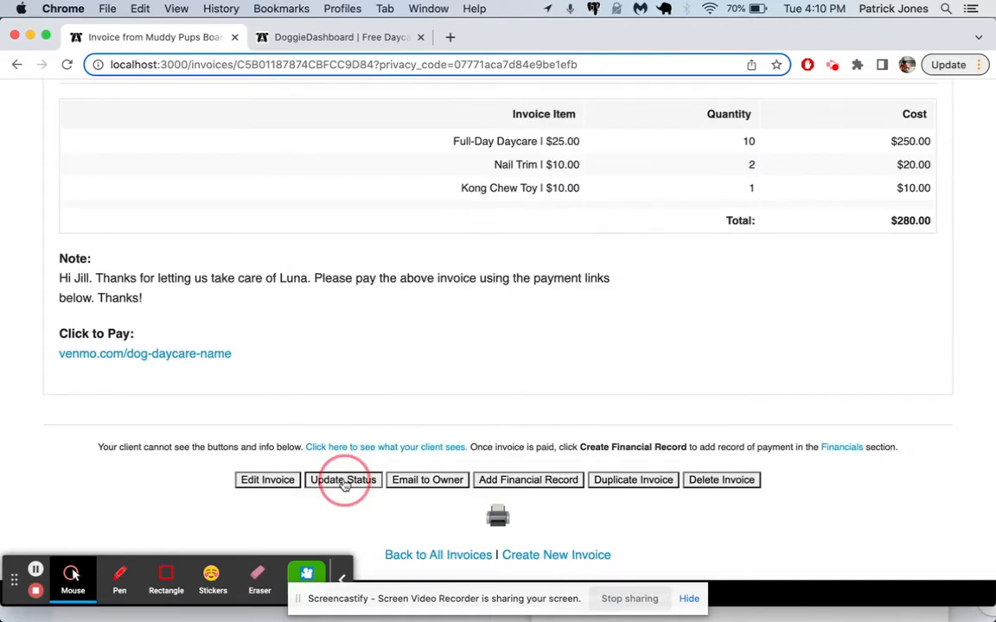
{"action": "left_click", "coordinate": [402, 261]}
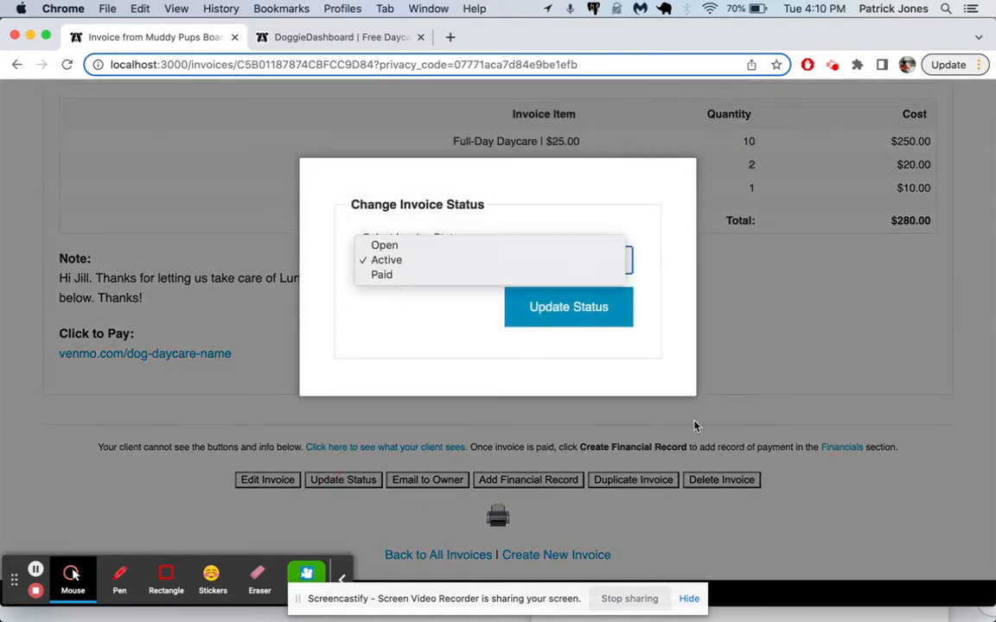
{"action": "left_click", "coordinate": [750, 410]}
{"action": "left_click", "coordinate": [750, 410]}
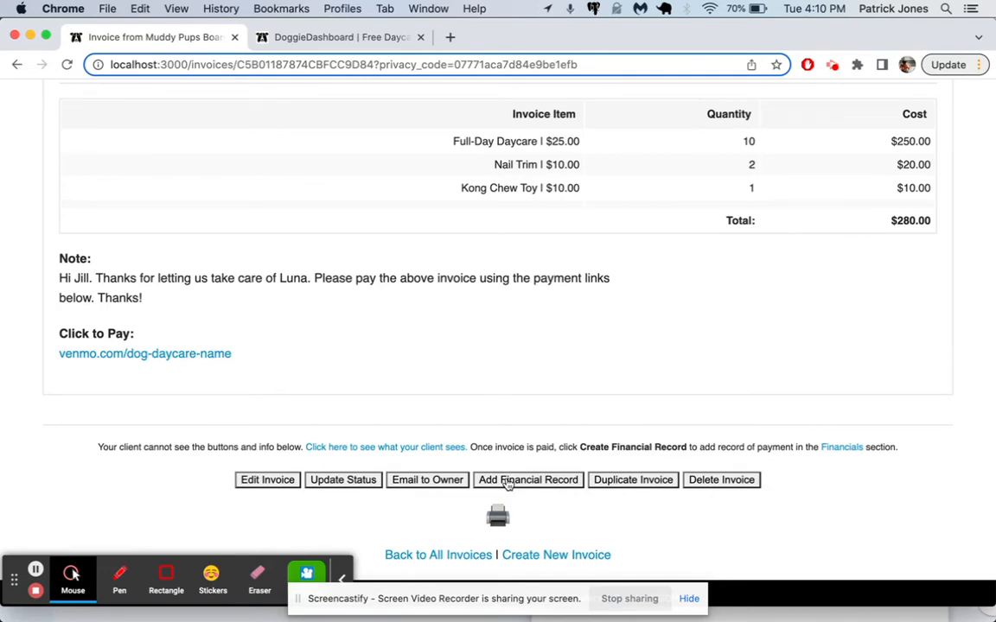
Step: Open the financial entries in a new tab and check the list of financial records
{"action": "scroll", "coordinate": [596, 468], "scroll_direction": "up", "scroll_amount": 10}
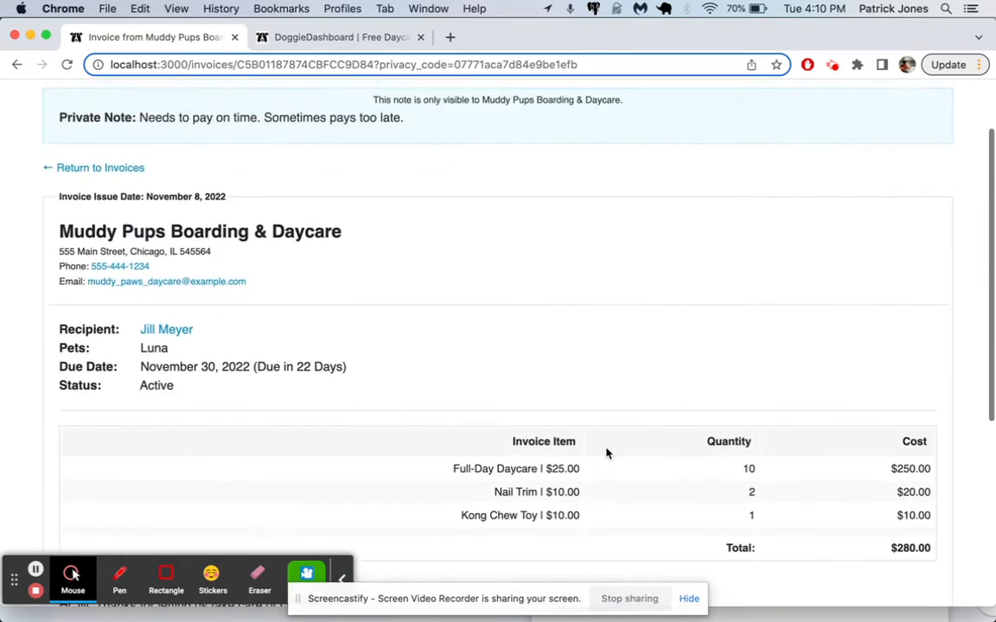
{"action": "left_click", "coordinate": [844, 99]}
{"action": "left_click", "coordinate": [791, 270], "text": "super"}
{"action": "left_click", "coordinate": [366, 44]}
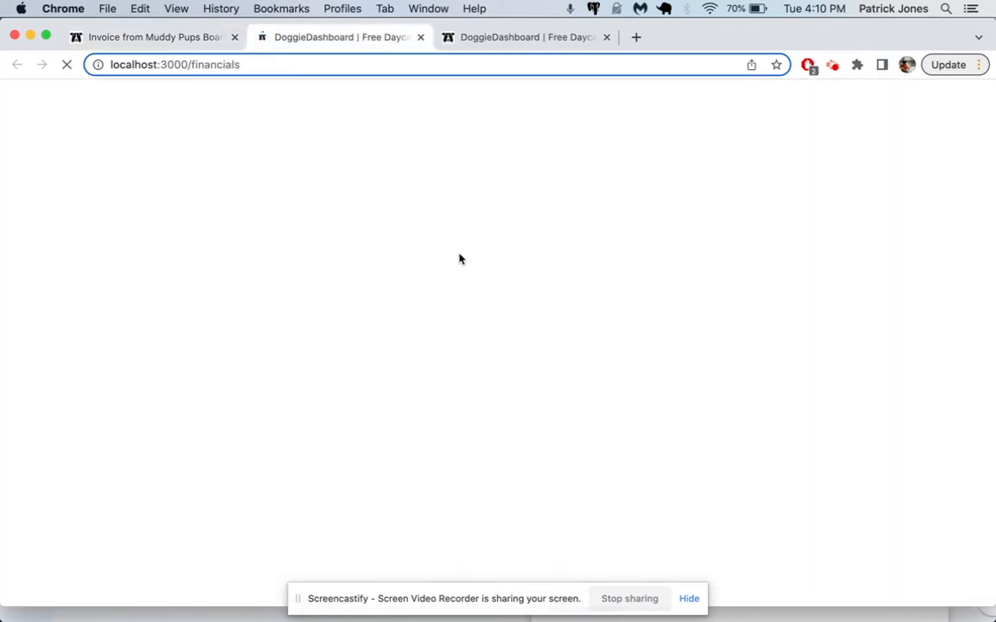
{"action": "scroll", "coordinate": [460, 258], "scroll_direction": "down", "scroll_amount": 5}
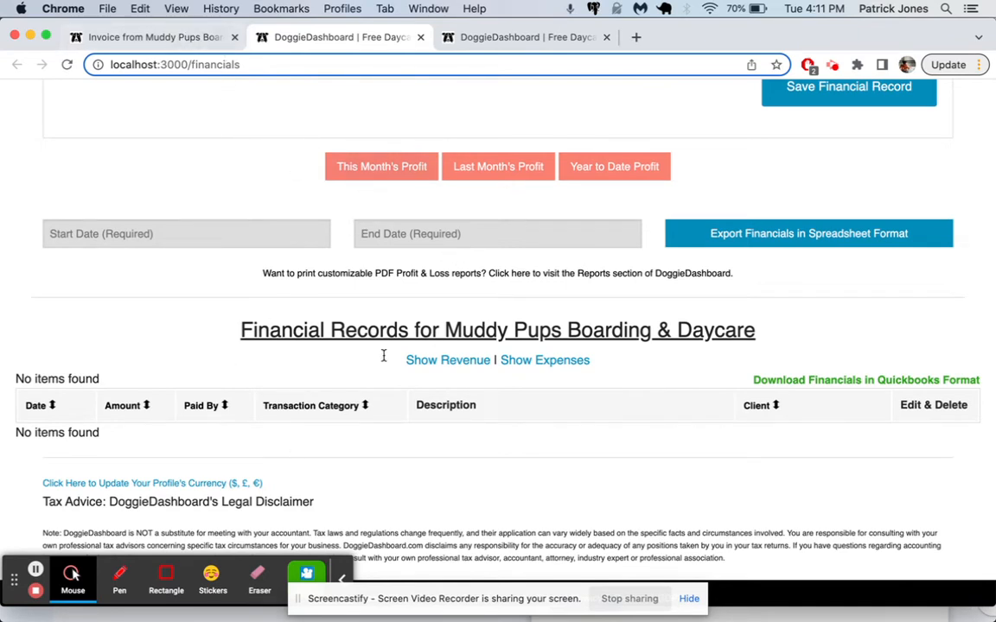
Step: Return to the invoice and start a financial record with the transaction category "Daycare"
{"action": "left_click", "coordinate": [172, 41]}
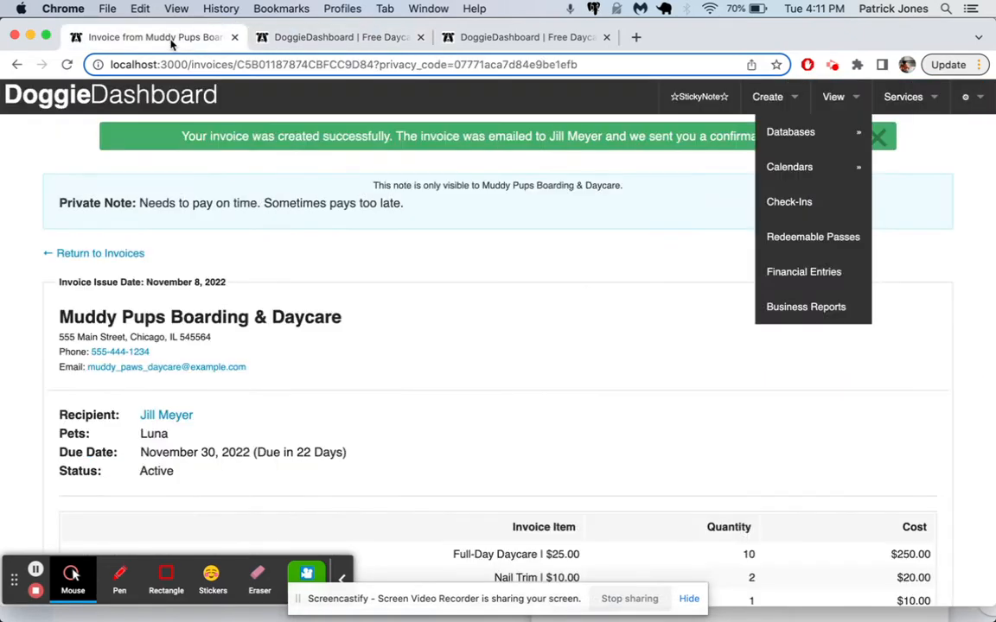
{"action": "left_click", "coordinate": [701, 380]}
{"action": "scroll", "coordinate": [702, 384], "scroll_direction": "down", "scroll_amount": 3}
{"action": "scroll", "coordinate": [653, 367], "scroll_direction": "down", "scroll_amount": 2}
{"action": "left_click", "coordinate": [532, 482]}
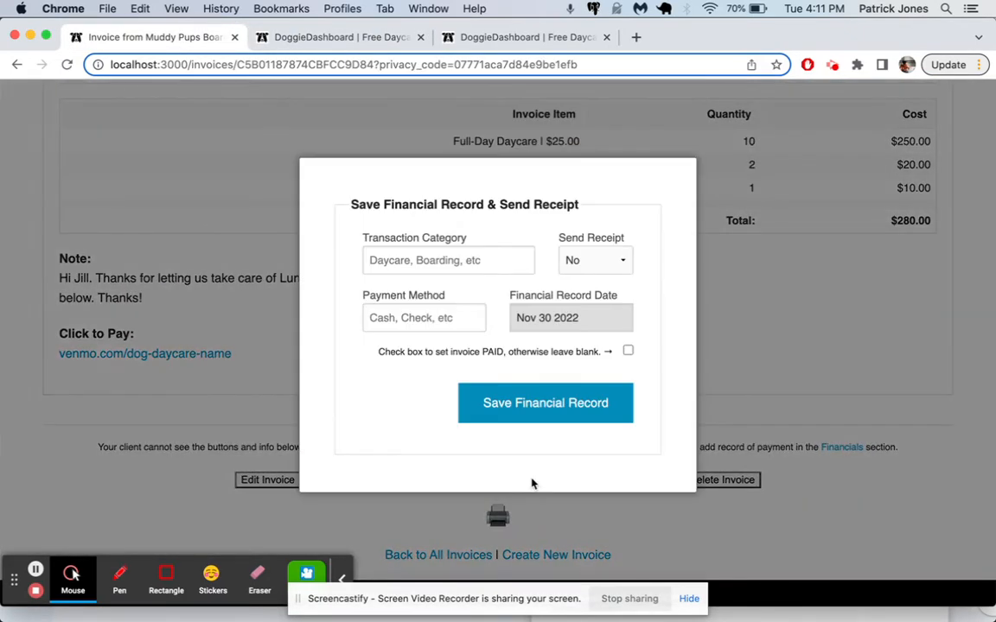
{"action": "left_click", "coordinate": [457, 269]}
{"action": "type", "text": "Daycare"}
{"action": "key", "text": "Tab"}
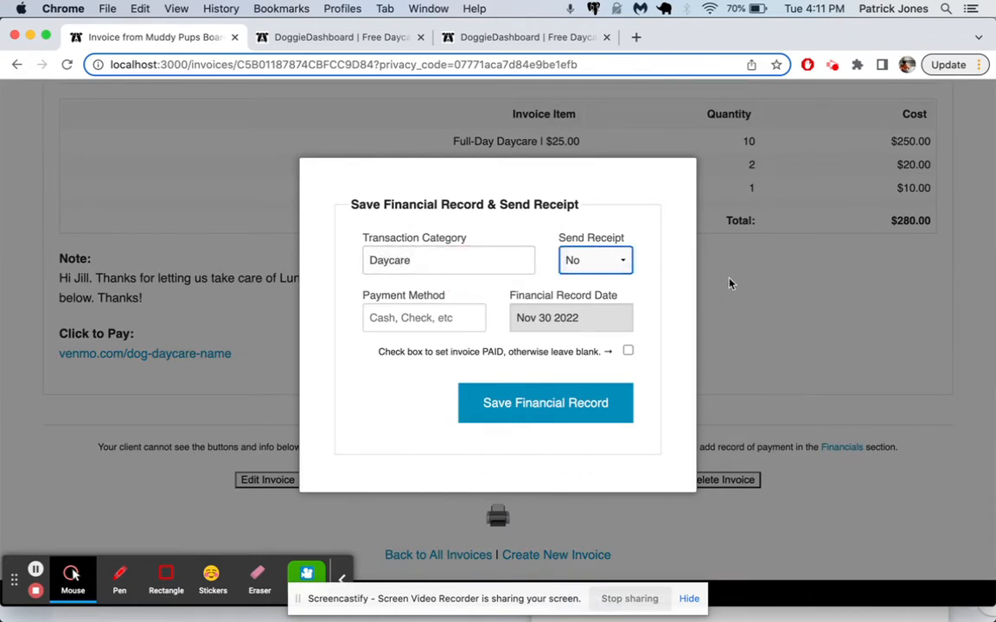
Step: Keep the receipt option at No and enter "Venmo" as the financial record's payment method
{"action": "left_click", "coordinate": [609, 264]}
{"action": "left_click", "coordinate": [597, 204]}
{"action": "left_click", "coordinate": [435, 331]}
{"action": "type", "text": "Venmo"}
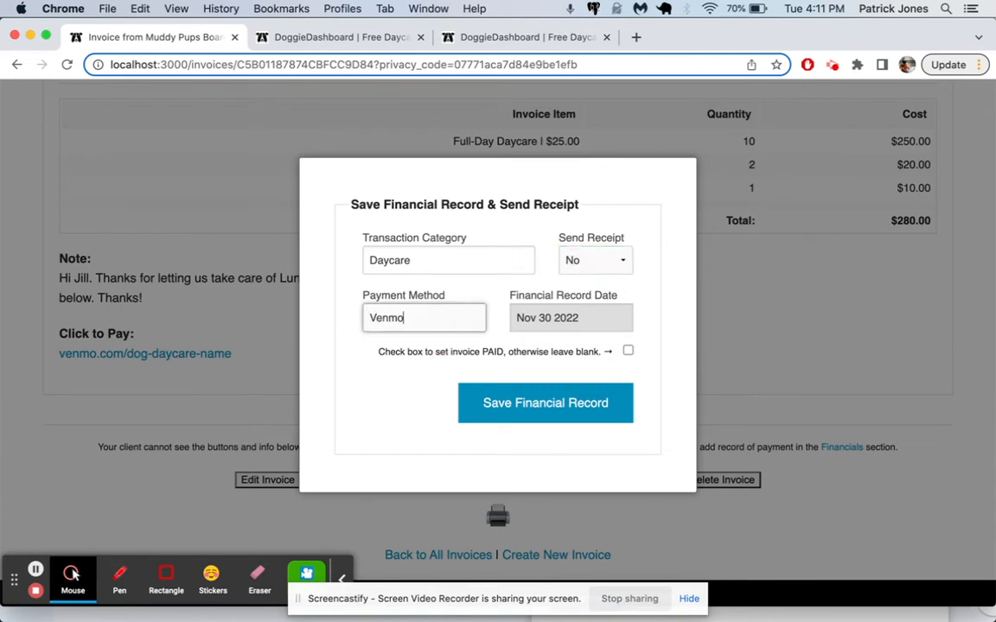
Step: Date the financial record Nov 22 2022, mark the invoice as paid, and save the record
{"action": "left_click", "coordinate": [575, 325]}
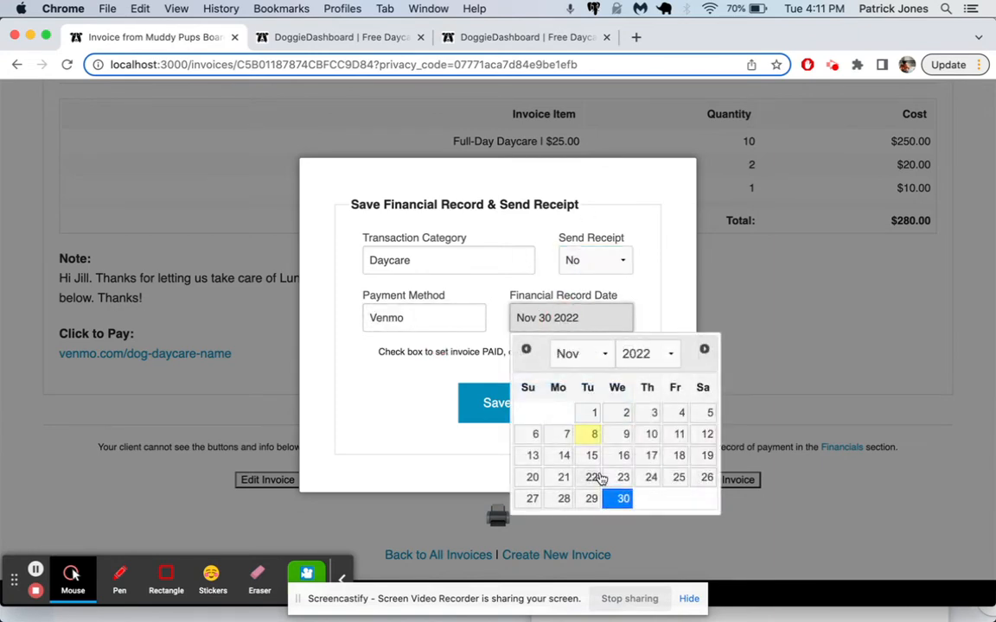
{"action": "left_click", "coordinate": [590, 482]}
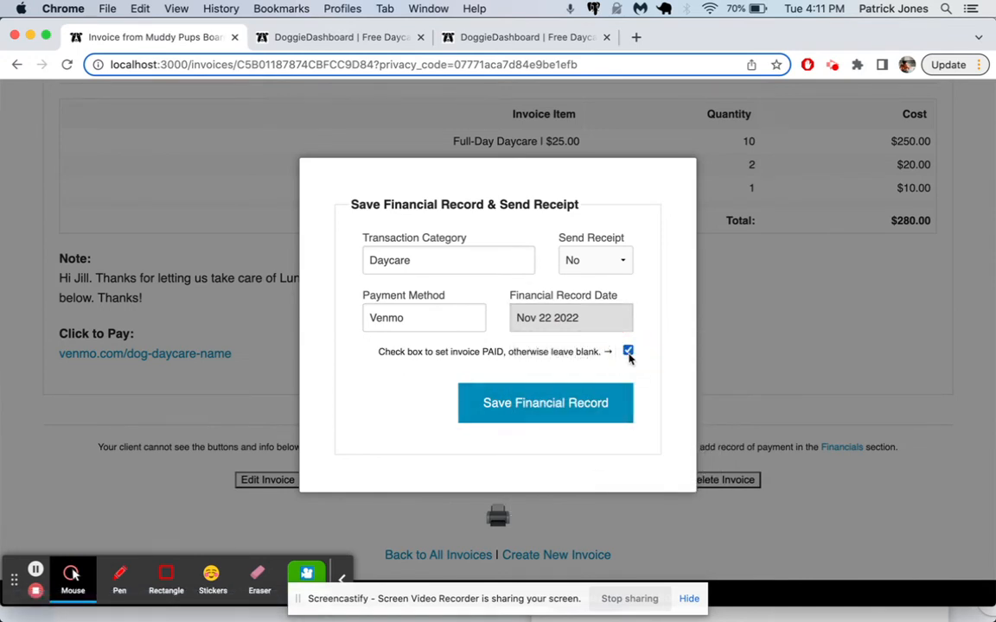
{"action": "left_click", "coordinate": [543, 413]}
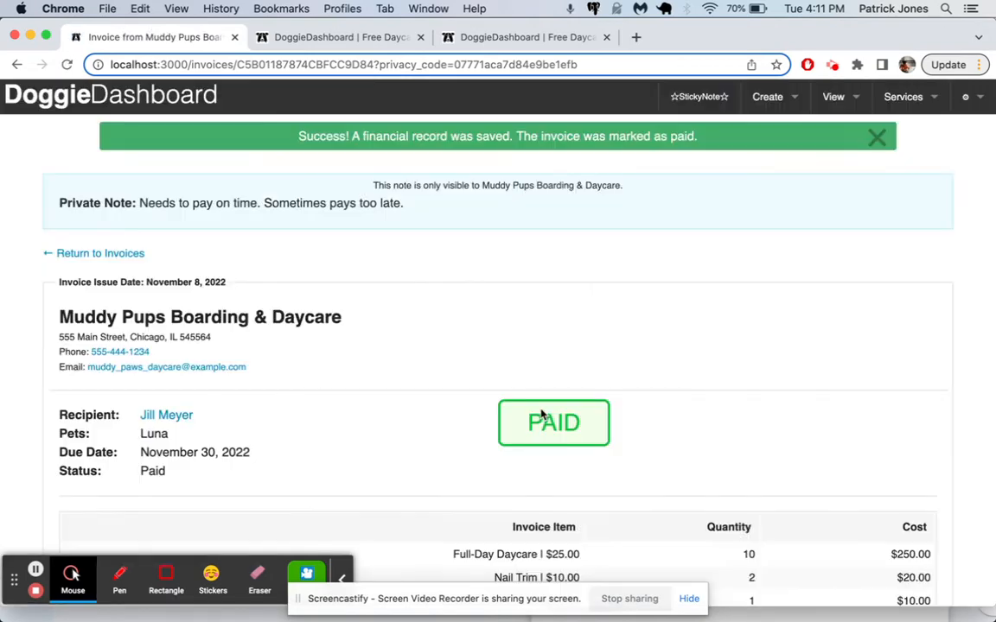
{"action": "left_click", "coordinate": [875, 136]}
Step: Check the invoice's status, and examine the payment's amount, payment method, category and client in the financial records list
{"action": "left_click_drag", "start_coordinate": [127, 445], "coordinate": [84, 421]}
{"action": "scroll", "coordinate": [403, 345], "scroll_direction": "down", "scroll_amount": 3}
{"action": "scroll", "coordinate": [416, 283], "scroll_direction": "down", "scroll_amount": 2}
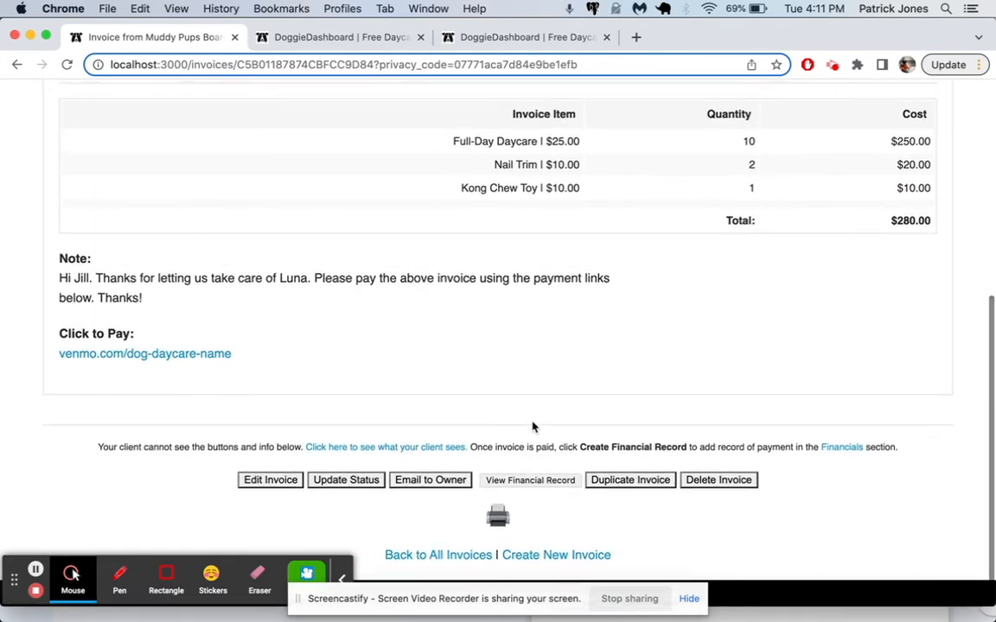
{"action": "left_click", "coordinate": [497, 38]}
{"action": "left_click", "coordinate": [378, 37]}
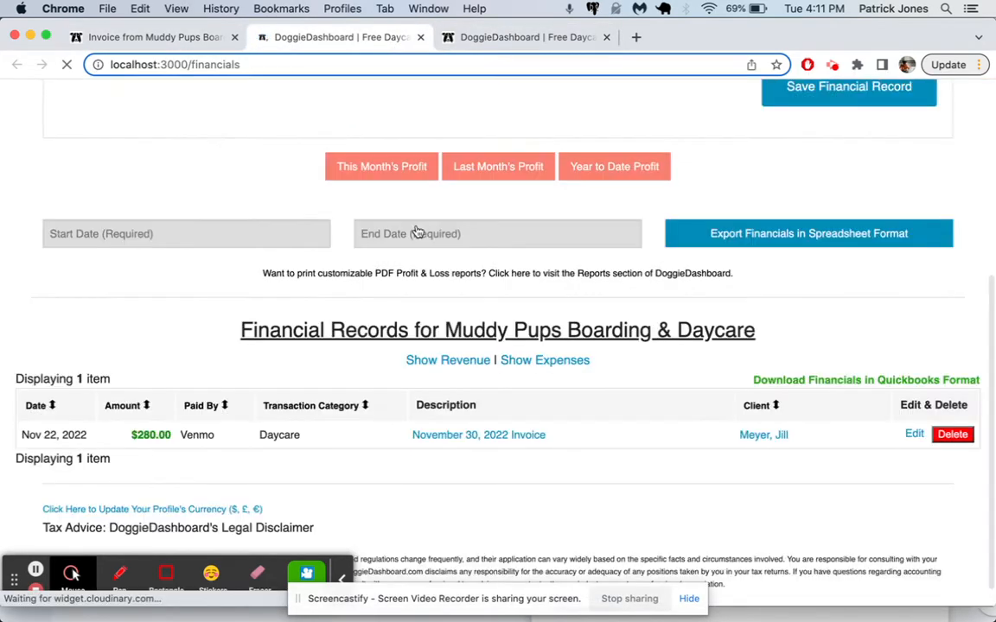
{"action": "left_click_drag", "start_coordinate": [130, 435], "coordinate": [183, 436]}
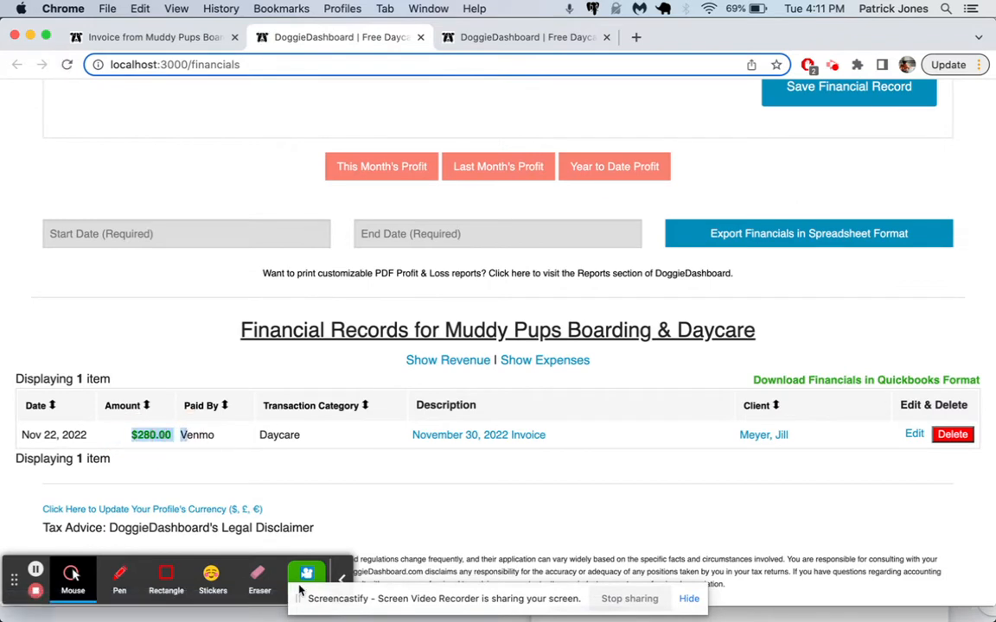
{"action": "double_click", "coordinate": [199, 434]}
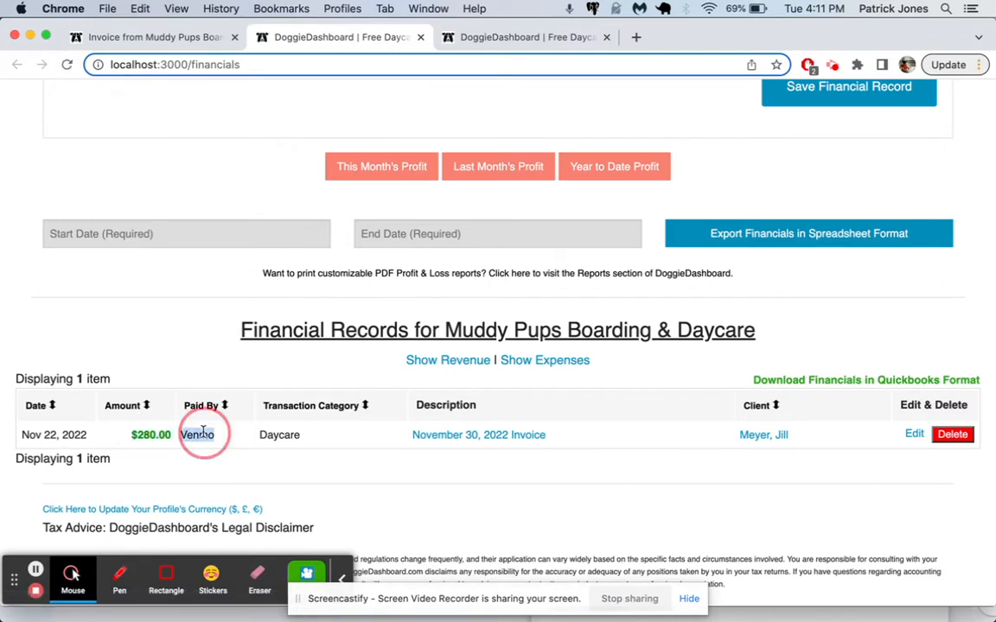
{"action": "left_click", "coordinate": [290, 437]}
{"action": "double_click", "coordinate": [290, 436]}
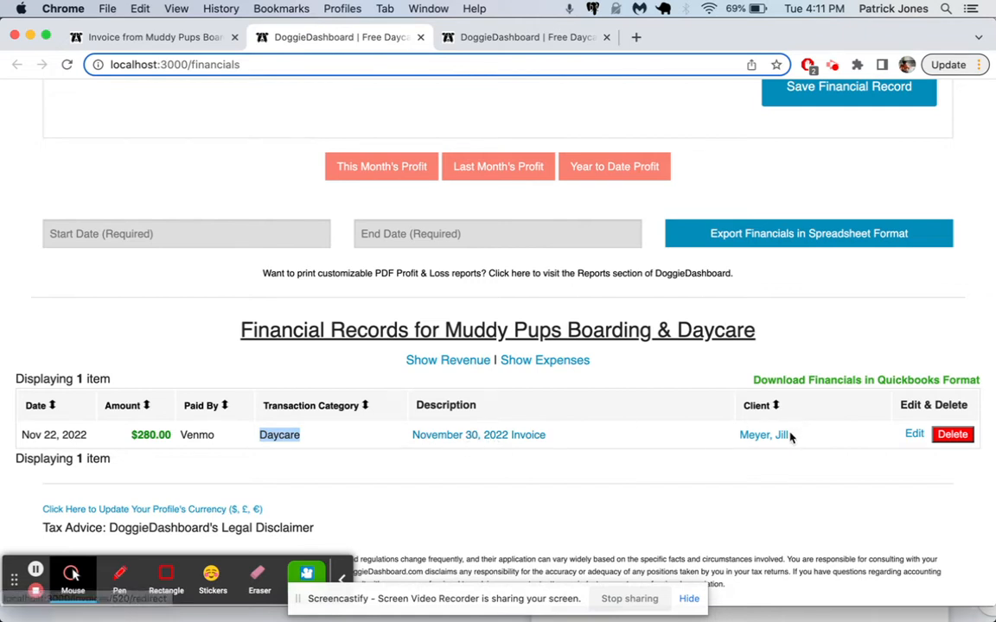
{"action": "left_click", "coordinate": [307, 455]}
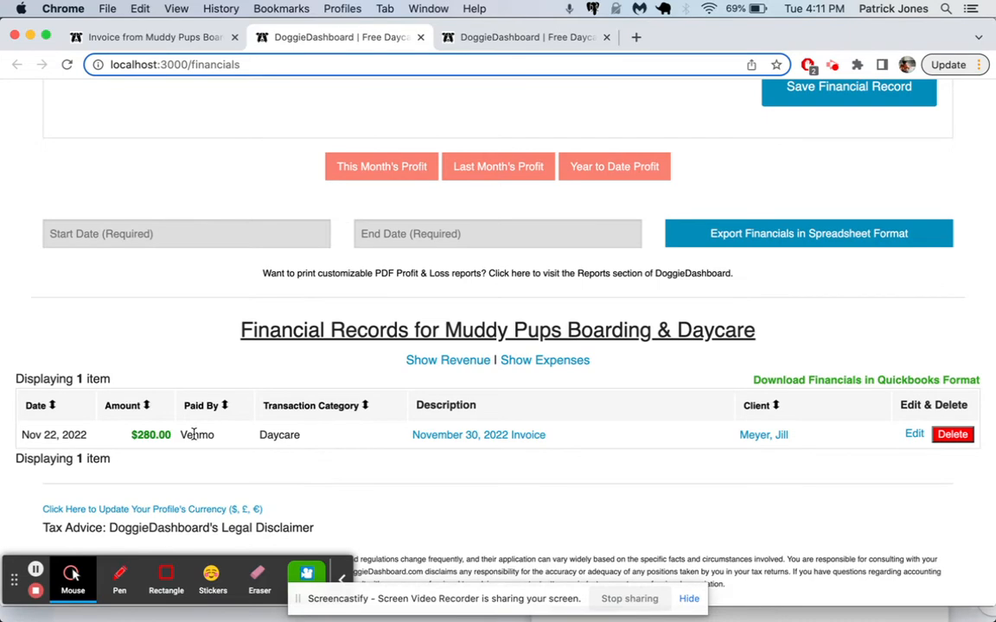
{"action": "scroll", "coordinate": [195, 434], "scroll_direction": "up", "scroll_amount": 5}
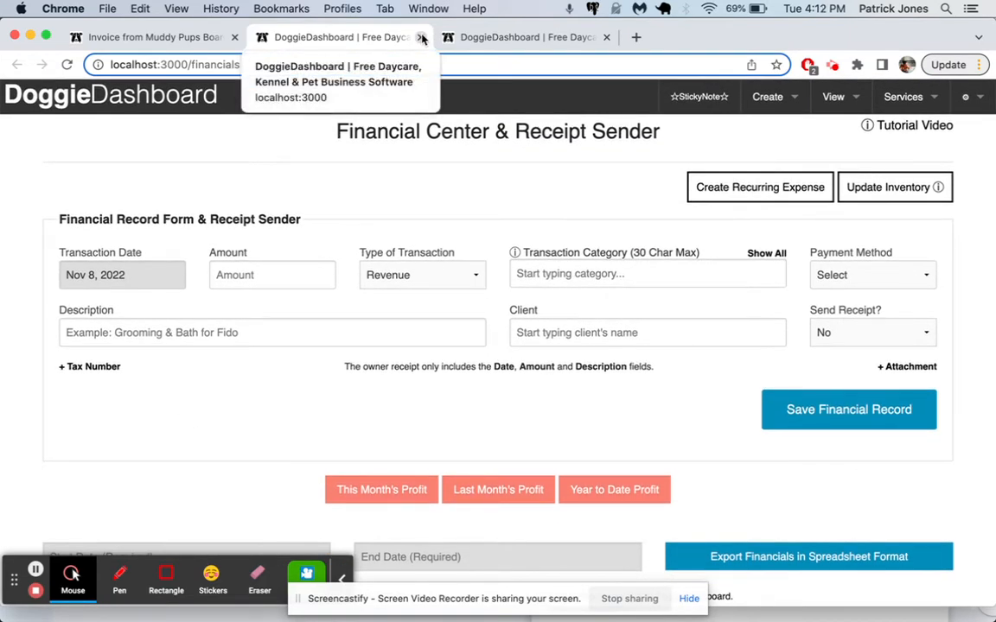
Step: Return to the invoice, go to the client database, and open the third listed client's profile
{"action": "left_click", "coordinate": [200, 44]}
{"action": "scroll", "coordinate": [567, 211], "scroll_direction": "up", "scroll_amount": 6}
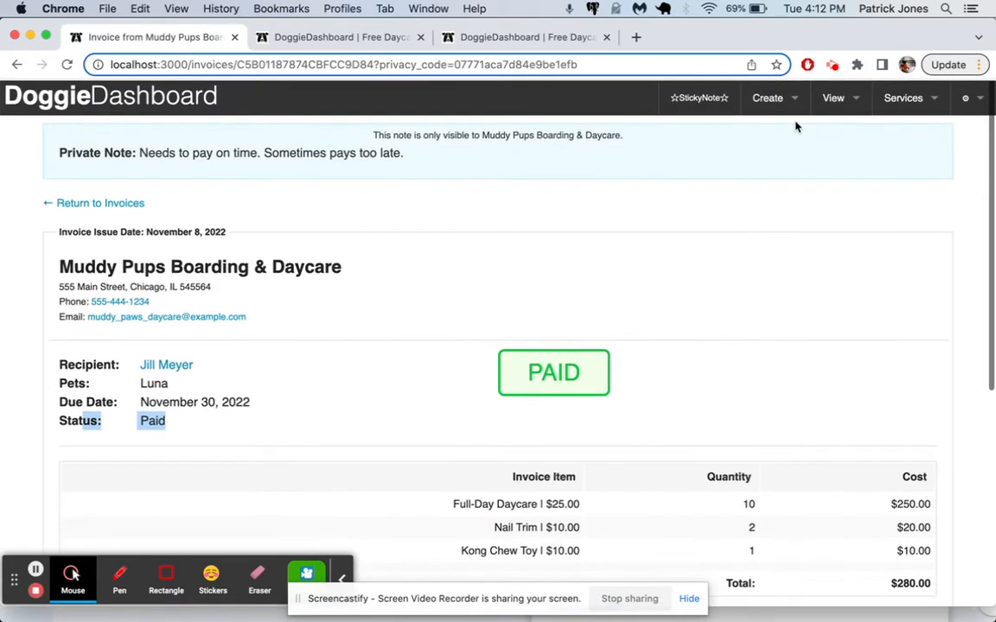
{"action": "left_click", "coordinate": [833, 97]}
{"action": "mouse_move", "coordinate": [825, 128]}
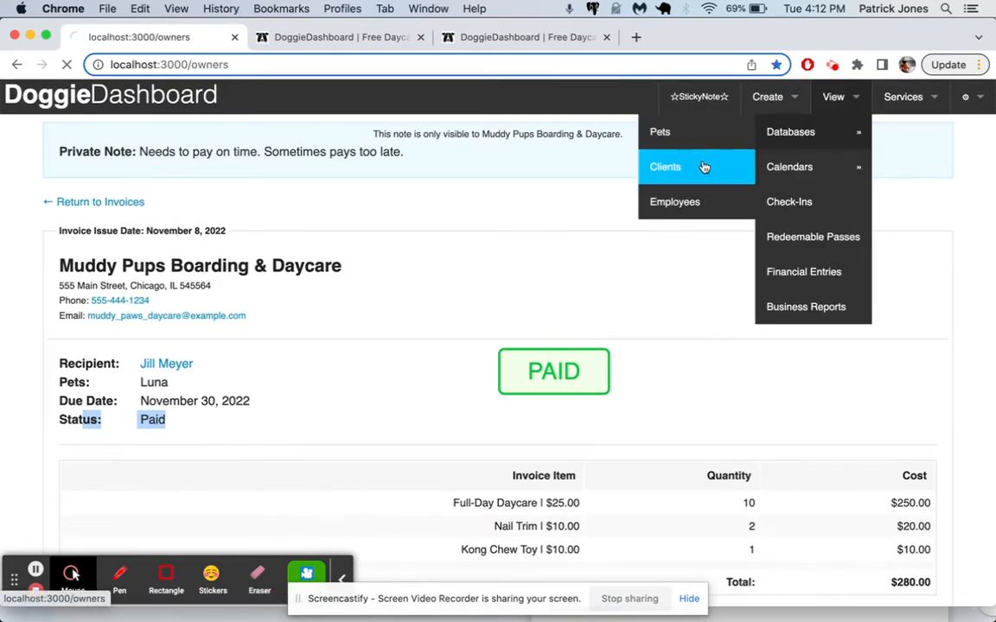
{"action": "left_click", "coordinate": [705, 164]}
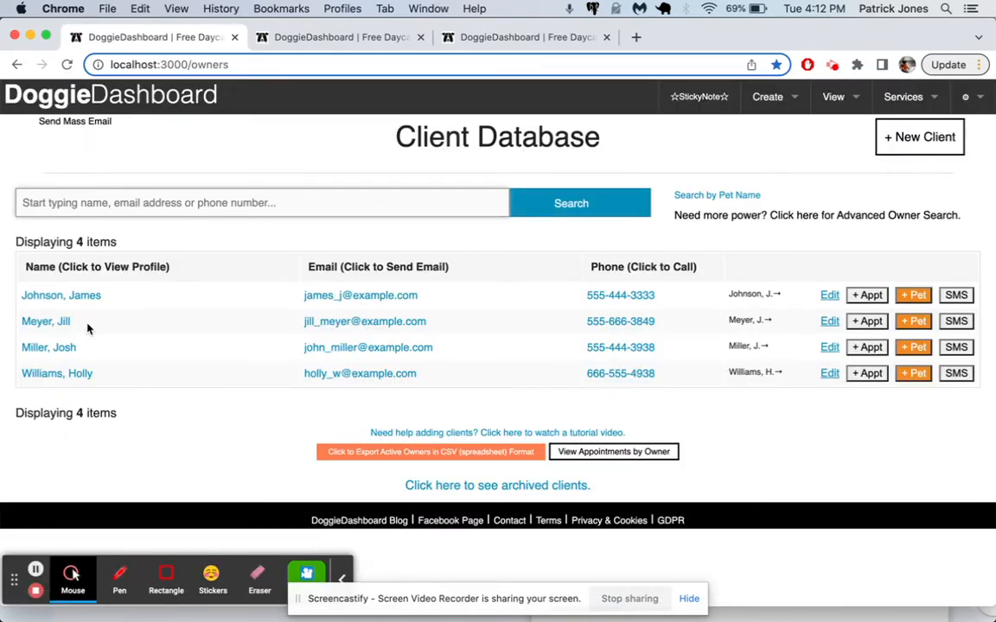
{"action": "left_click", "coordinate": [64, 348]}
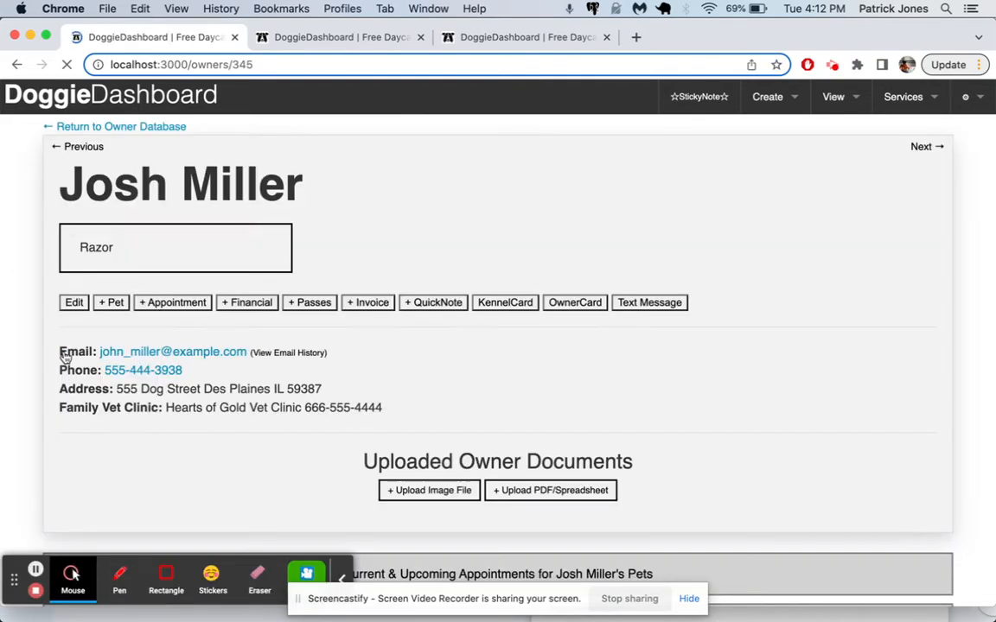
{"action": "left_click", "coordinate": [368, 303]}
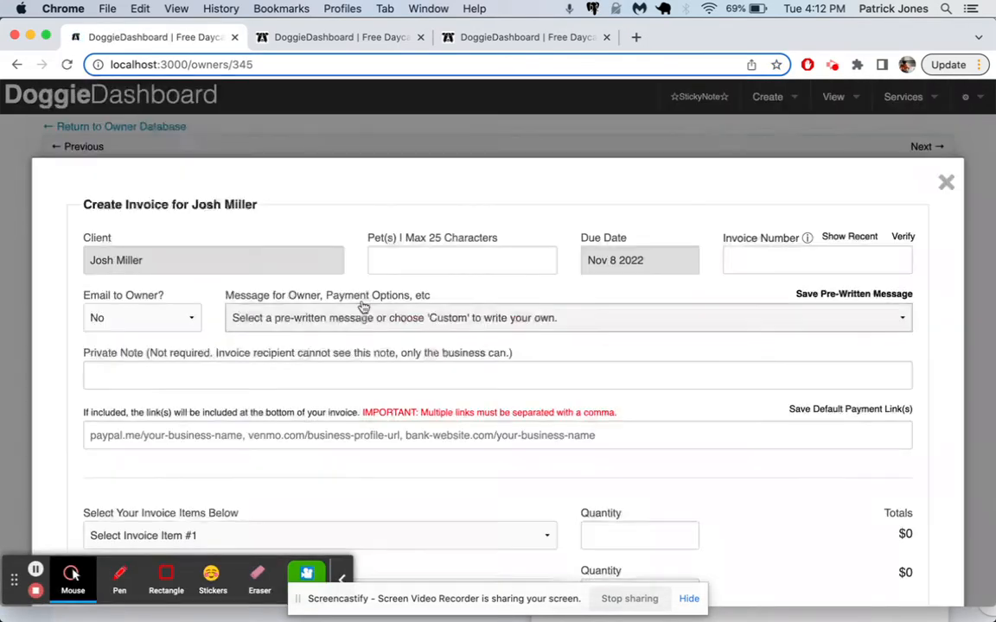
{"action": "scroll", "coordinate": [363, 306], "scroll_direction": "down", "scroll_amount": 5}
{"action": "scroll", "coordinate": [362, 304], "scroll_direction": "up", "scroll_amount": 3}
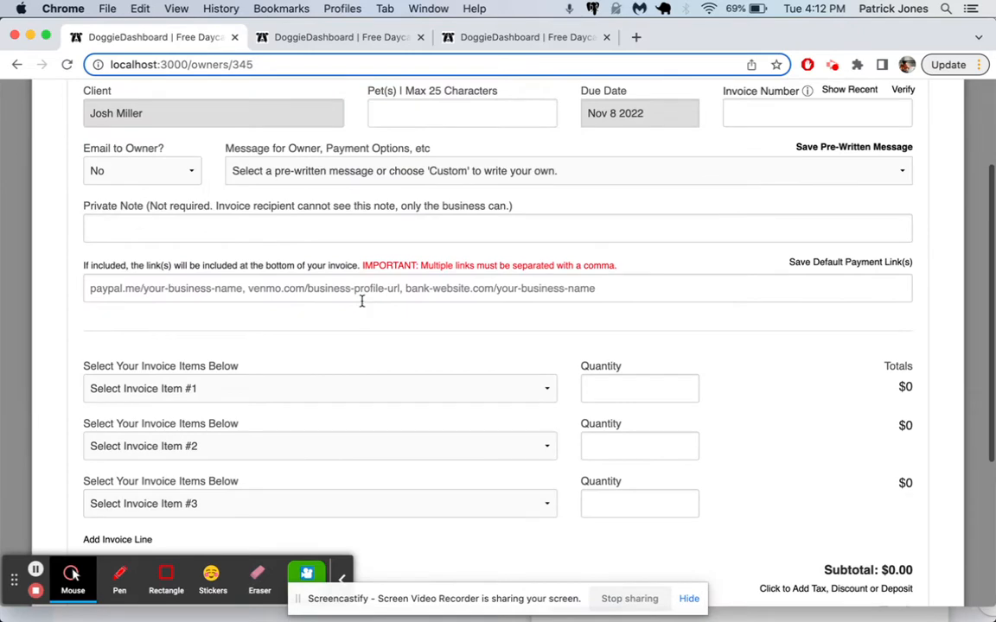
{"action": "scroll", "coordinate": [362, 298], "scroll_direction": "down", "scroll_amount": 2}
{"action": "left_click", "coordinate": [244, 219]}
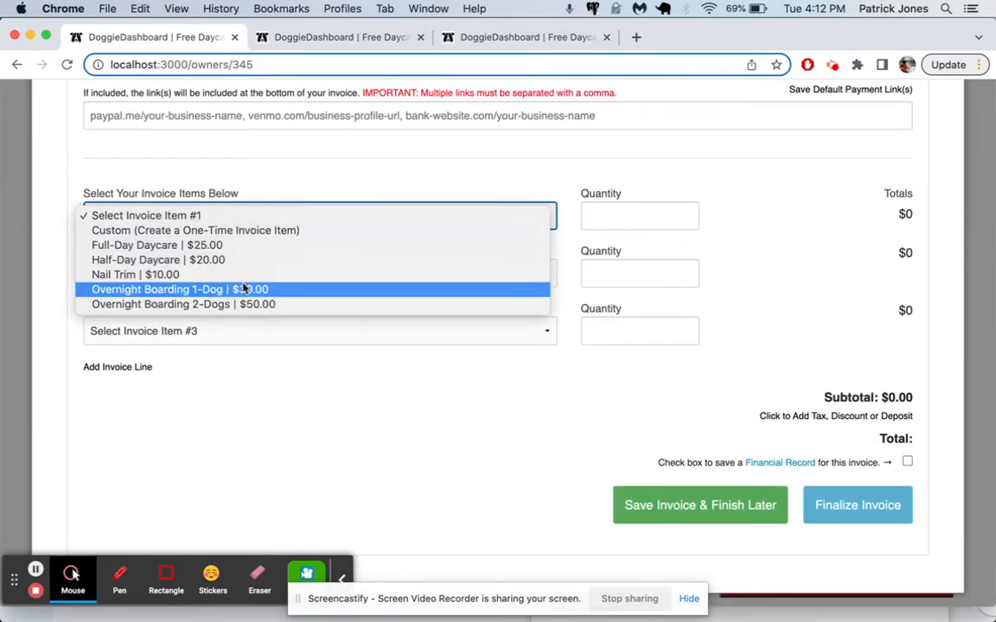
{"action": "left_click", "coordinate": [456, 163]}
{"action": "scroll", "coordinate": [456, 163], "scroll_direction": "up", "scroll_amount": 5}
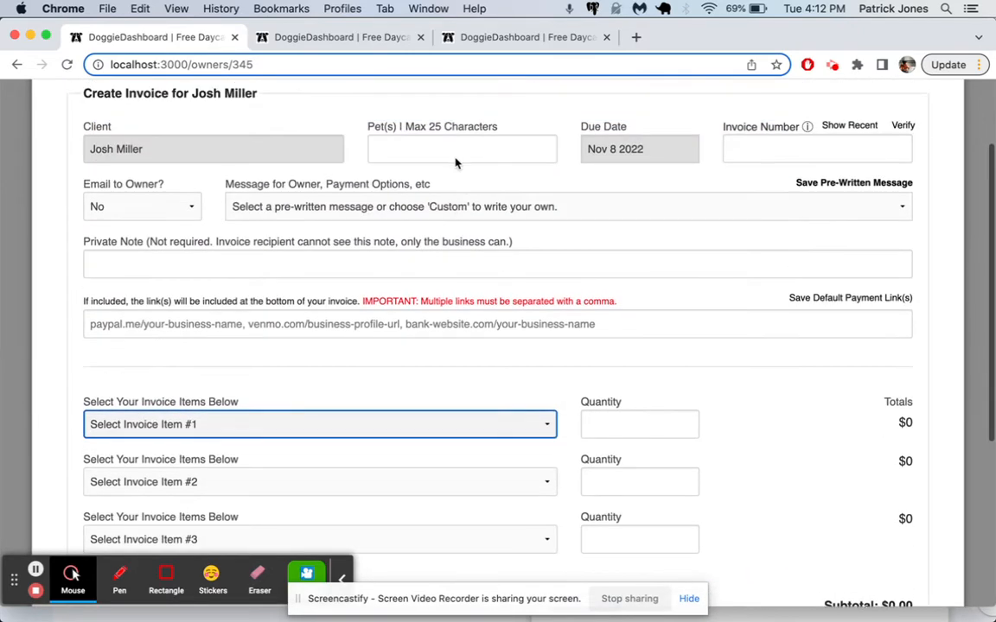
{"action": "left_click", "coordinate": [400, 177]}
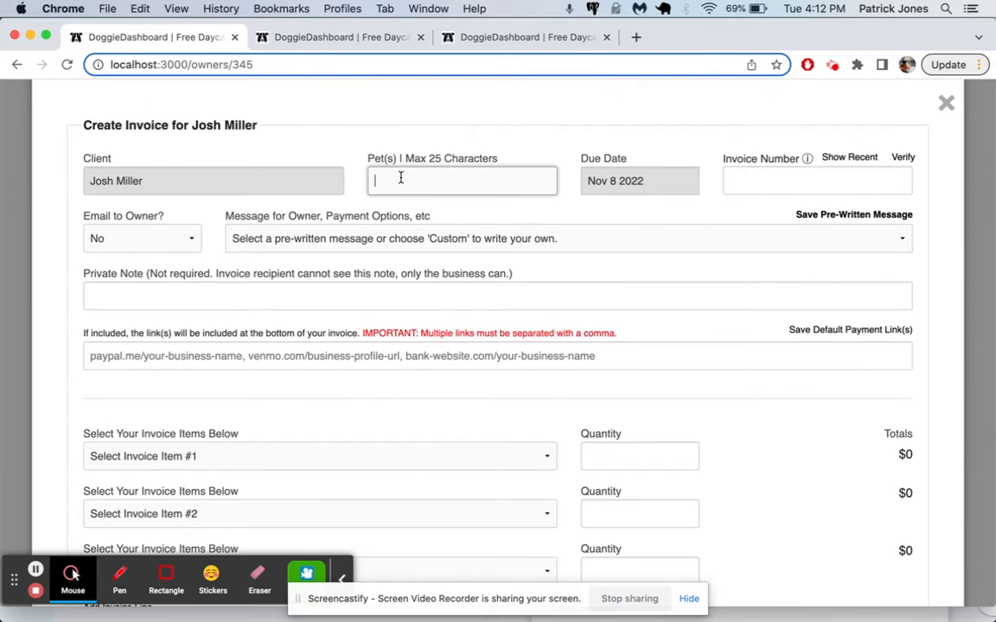
{"action": "scroll", "coordinate": [404, 183], "scroll_direction": "up", "scroll_amount": 2}
{"action": "left_click", "coordinate": [362, 152]}
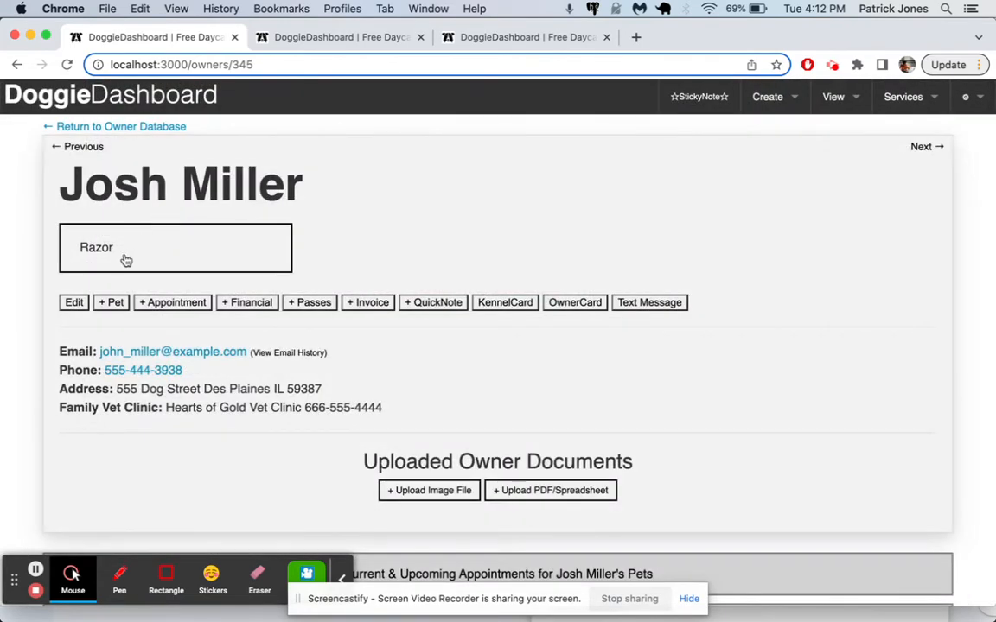
Step: Start a new invoice for this client with the pet "Razor" and the due date Oct 18 2022
{"action": "left_click", "coordinate": [370, 303]}
{"action": "left_click", "coordinate": [480, 256]}
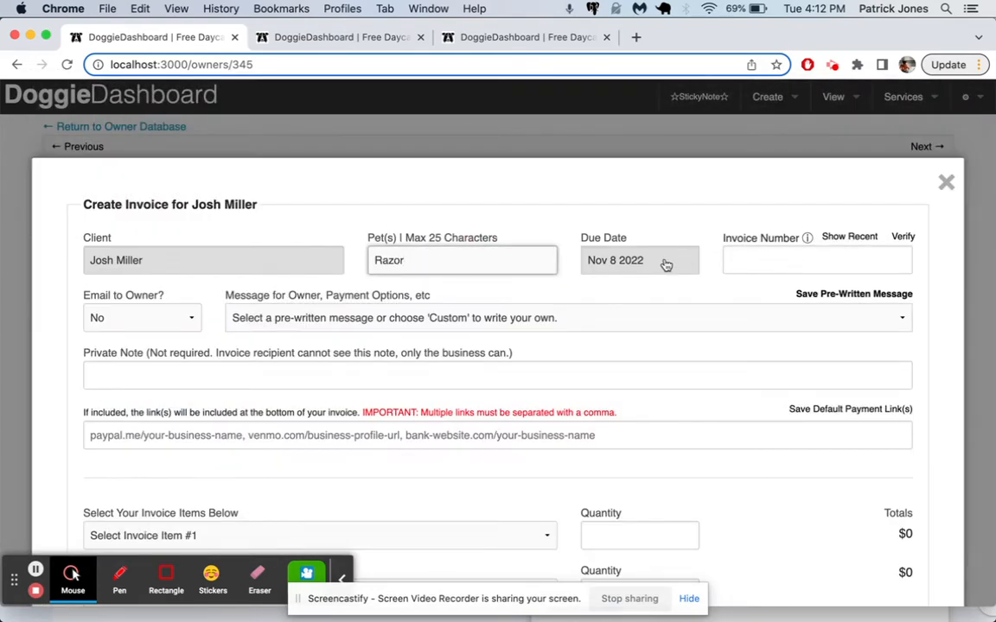
{"action": "left_click", "coordinate": [601, 251]}
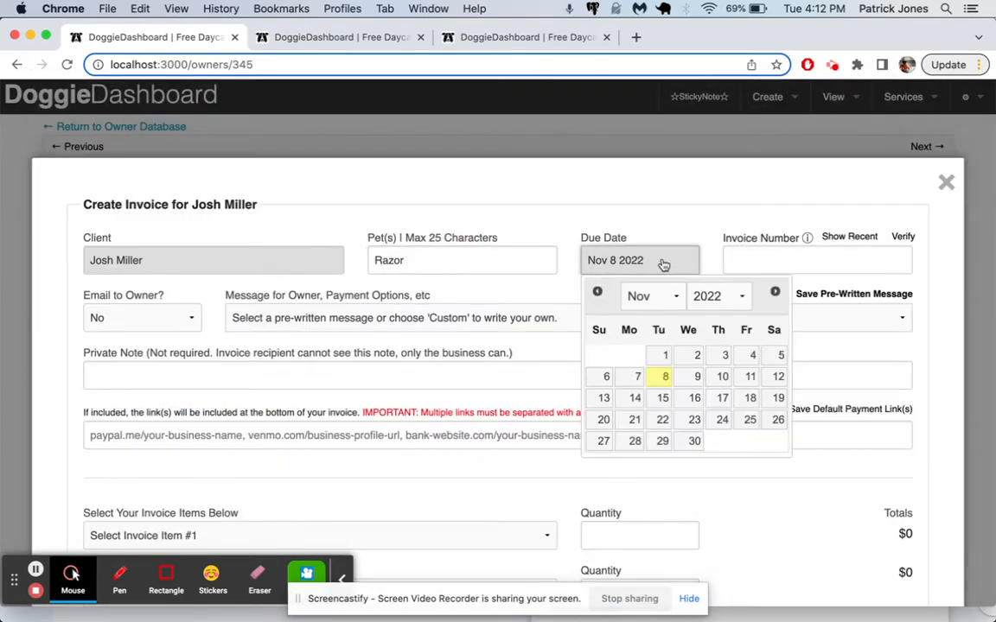
{"action": "left_click", "coordinate": [597, 292]}
{"action": "left_click", "coordinate": [662, 422]}
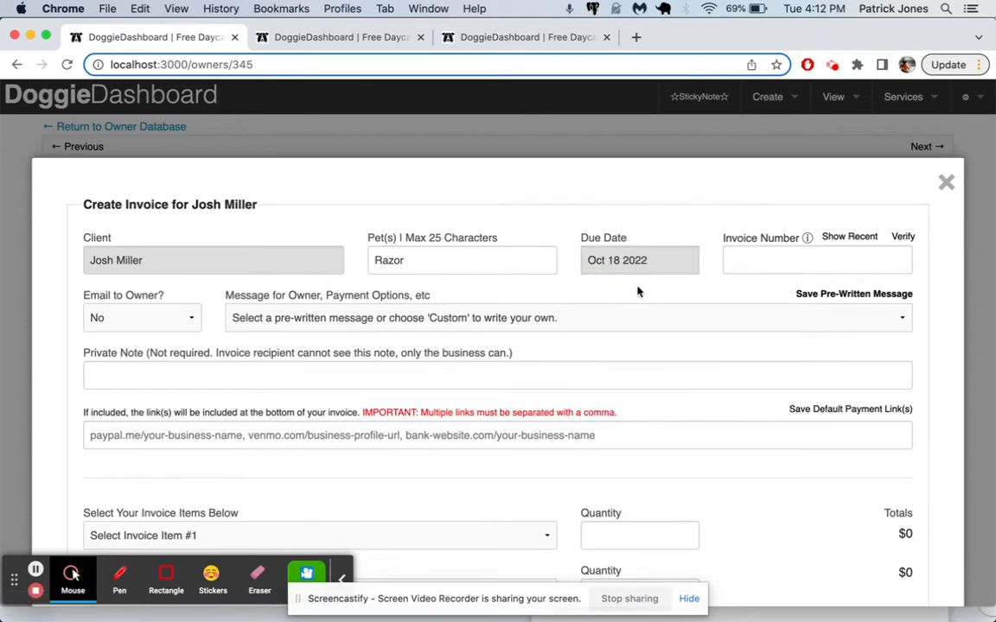
Step: Add Full-Day Daycare at $25.00 with quantity 5 as the first invoice item, and finalize the invoice
{"action": "scroll", "coordinate": [638, 288], "scroll_direction": "down", "scroll_amount": 4}
{"action": "left_click", "coordinate": [220, 373]}
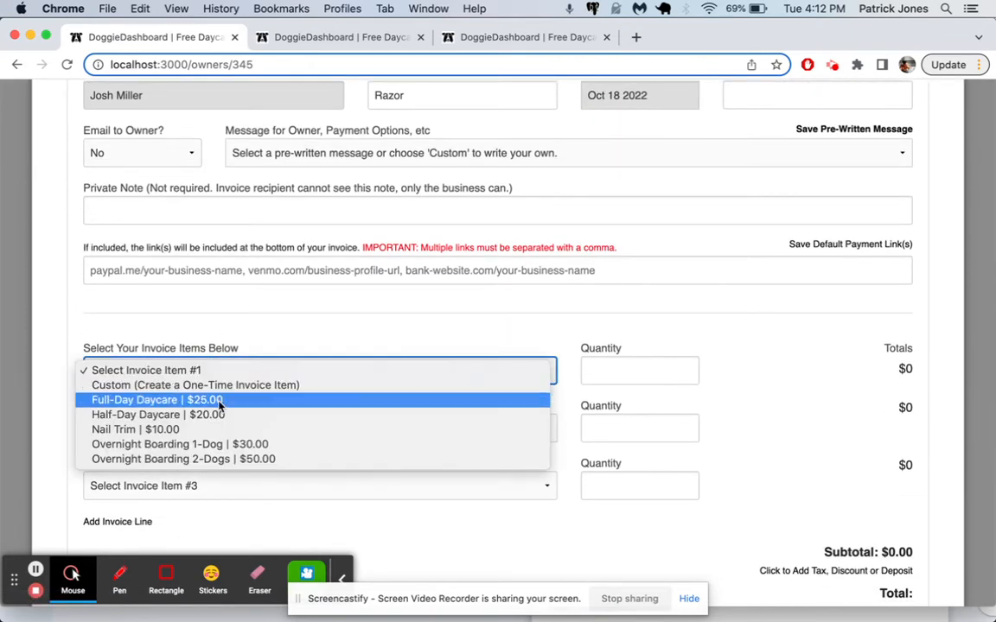
{"action": "left_click", "coordinate": [220, 400]}
{"action": "left_click", "coordinate": [604, 370]}
{"action": "type", "text": "5"}
{"action": "scroll", "coordinate": [657, 346], "scroll_direction": "down", "scroll_amount": 5}
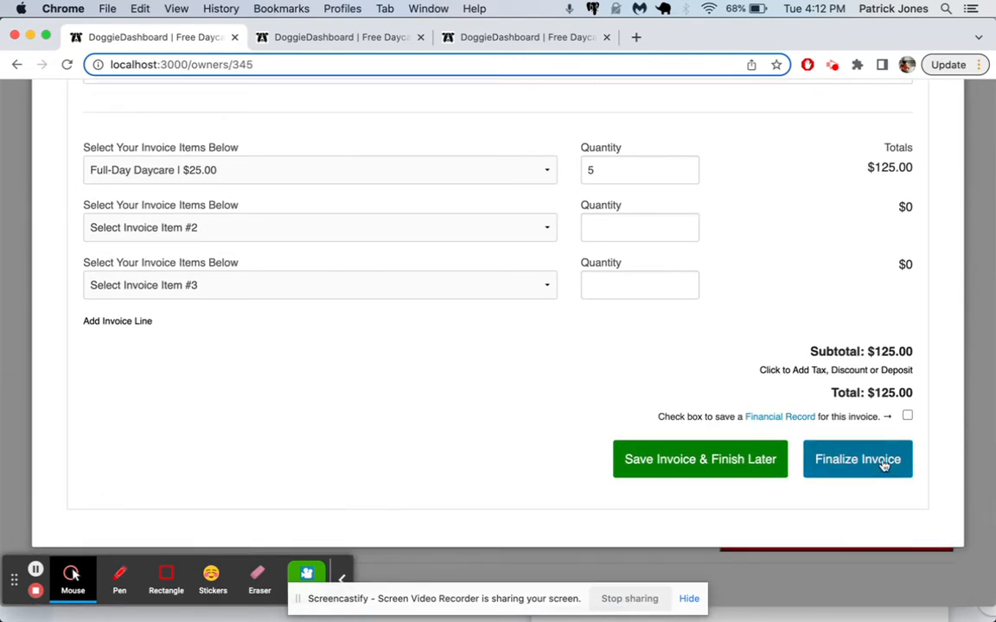
{"action": "left_click", "coordinate": [884, 465]}
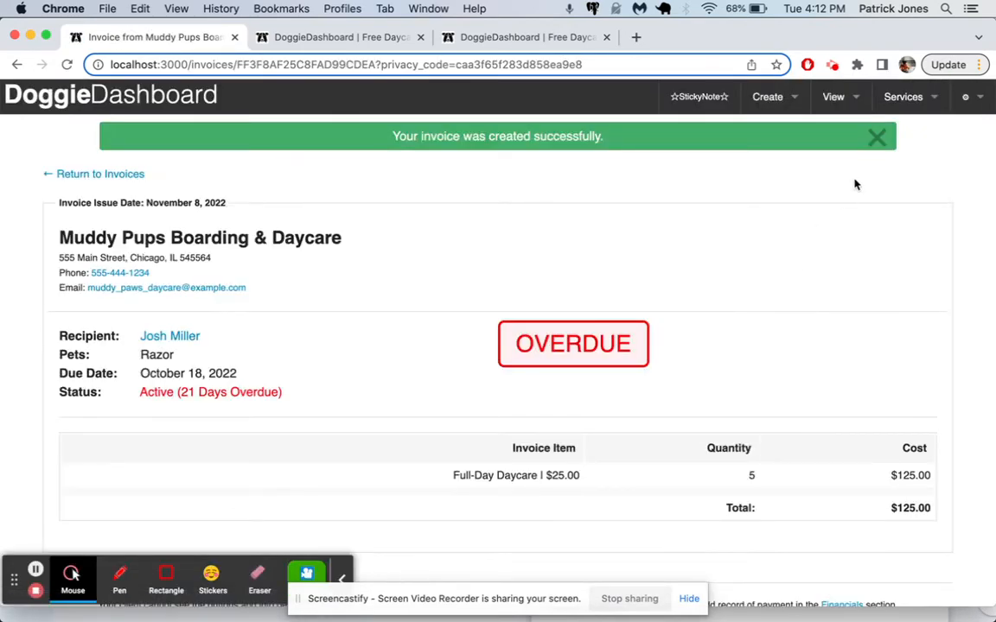
{"action": "left_click", "coordinate": [877, 138]}
Step: Examine the new invoice's payment status, due date and available invoice actions
{"action": "left_click_drag", "start_coordinate": [604, 309], "coordinate": [658, 332]}
{"action": "left_click", "coordinate": [690, 343]}
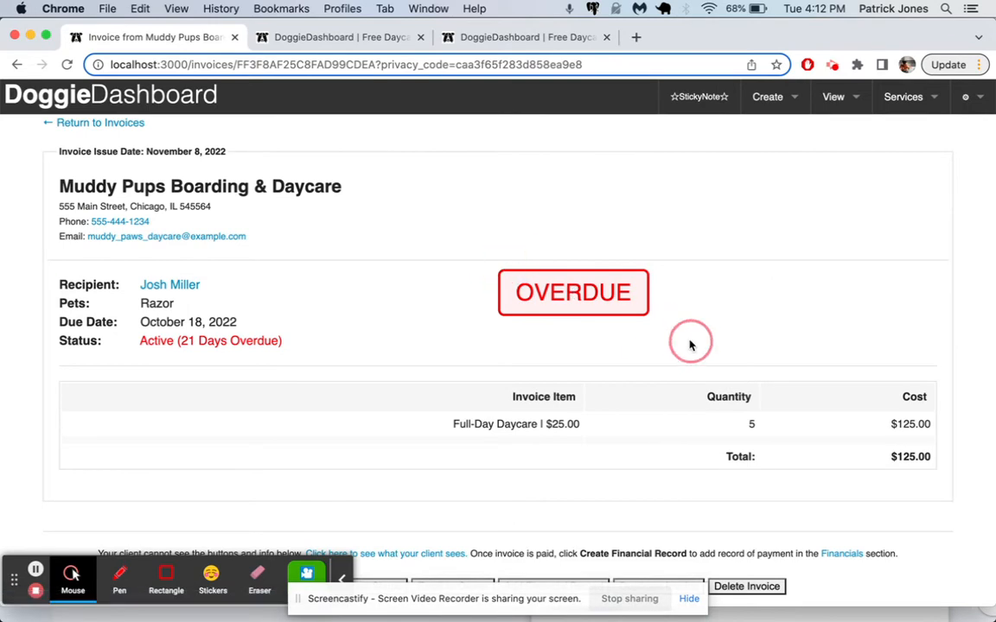
{"action": "left_click_drag", "start_coordinate": [182, 346], "coordinate": [283, 346]}
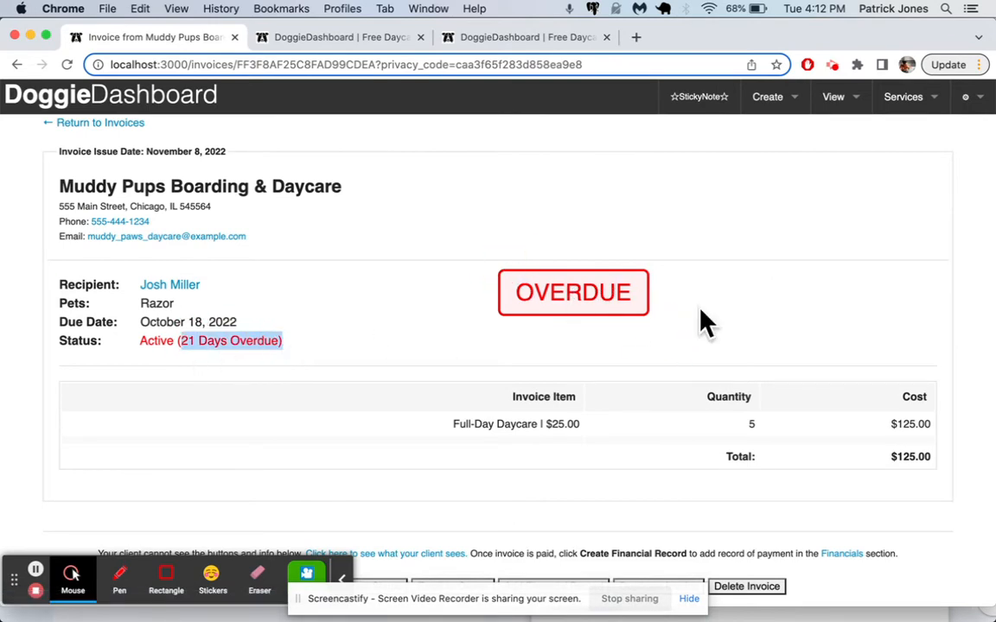
{"action": "scroll", "coordinate": [622, 298], "scroll_direction": "down", "scroll_amount": 3}
{"action": "left_click", "coordinate": [458, 204]}
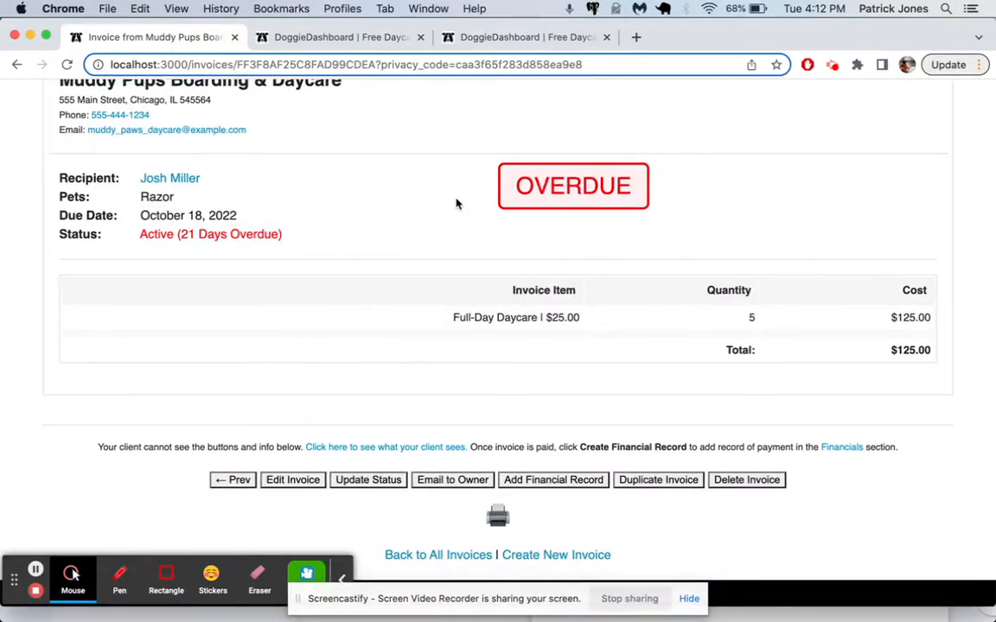
{"action": "scroll", "coordinate": [457, 204], "scroll_direction": "up", "scroll_amount": 1}
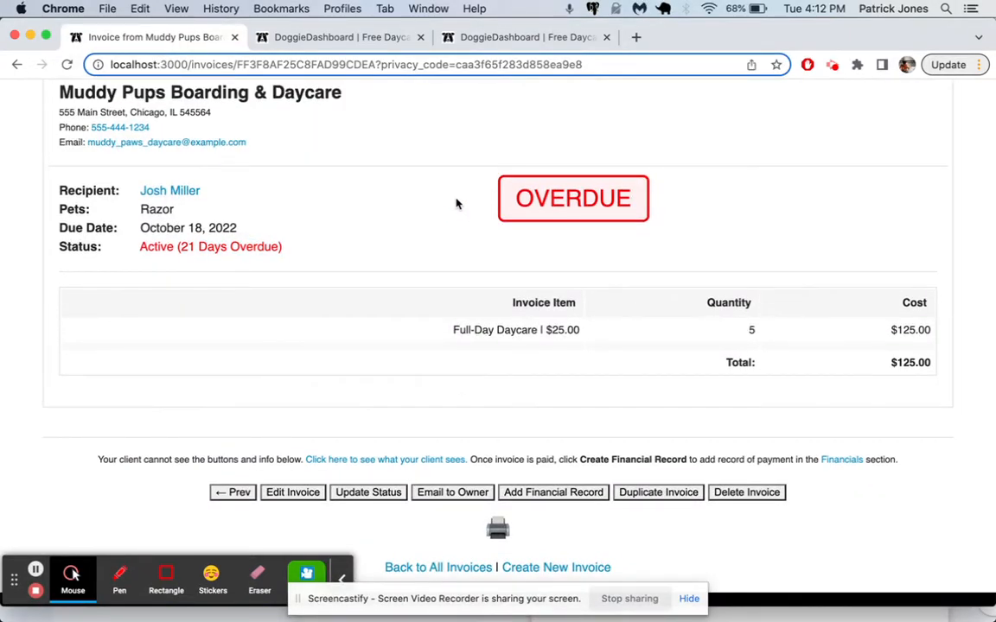
Step: Save a financial record for the invoice with category "Boarding", payment method "Cash", no receipt, and the invoice marked as paid
{"action": "left_click", "coordinate": [581, 492]}
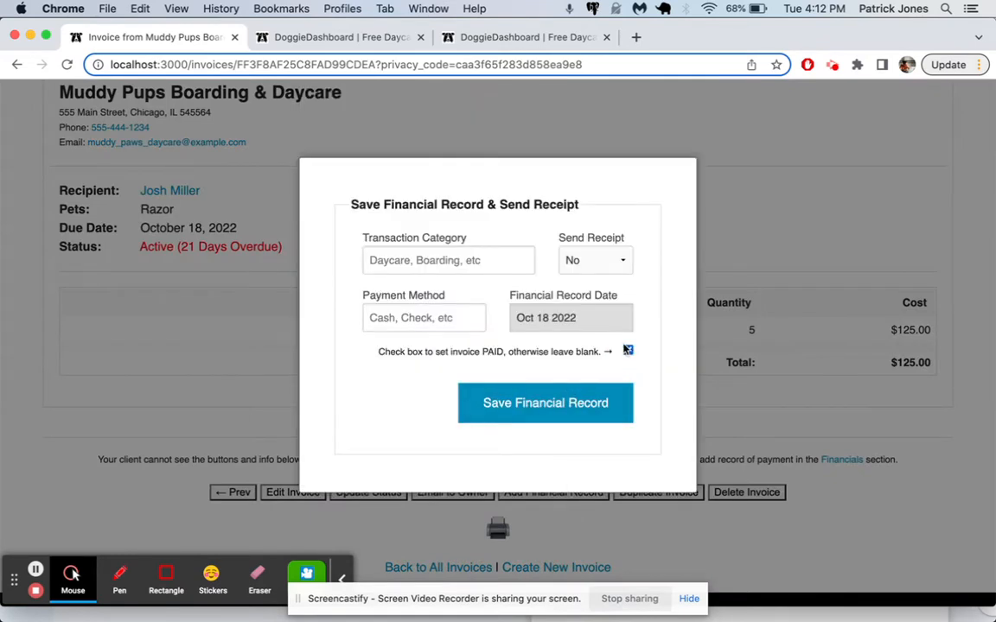
{"action": "left_click", "coordinate": [507, 264]}
{"action": "type", "text": "Boarding"}
{"action": "key", "text": "Tab"}
{"action": "key", "text": "Tab"}
{"action": "type", "text": "Ca"}
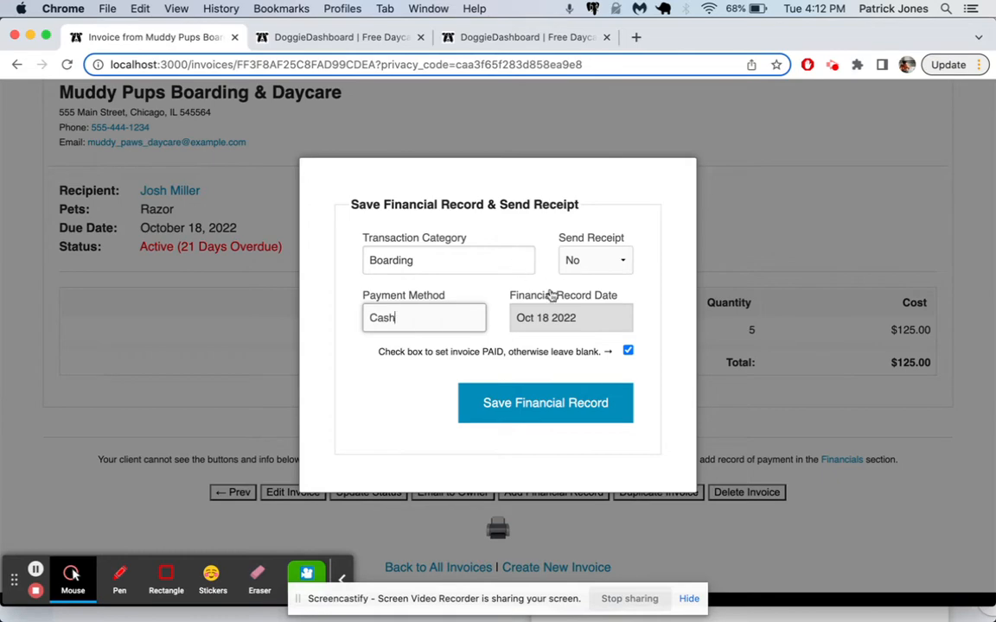
{"action": "left_click", "coordinate": [525, 405]}
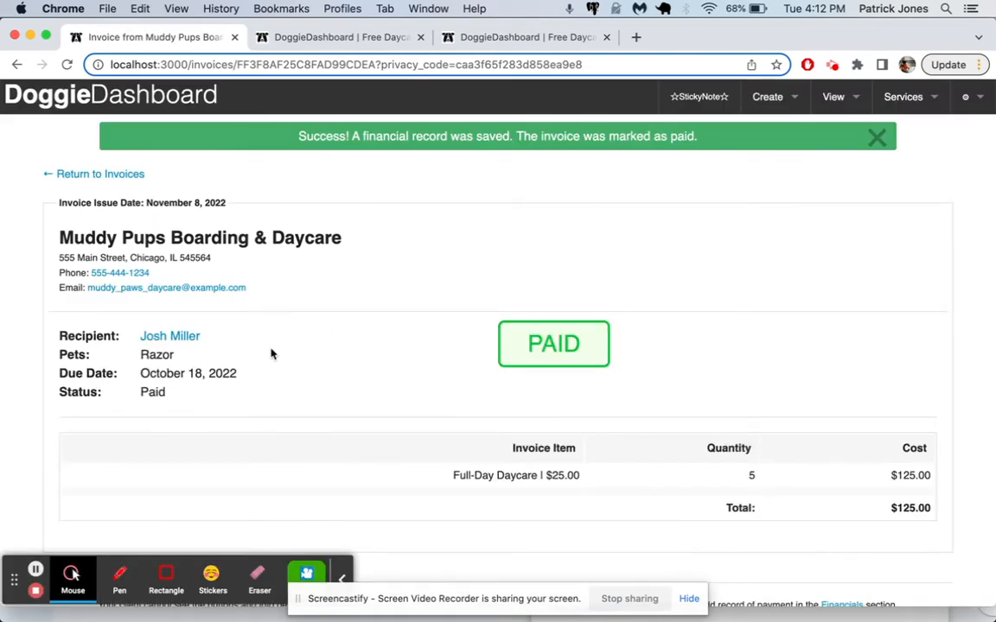
Step: Open the financial entries and examine the payment records saved from the invoices
{"action": "scroll", "coordinate": [663, 261], "scroll_direction": "down", "scroll_amount": 3}
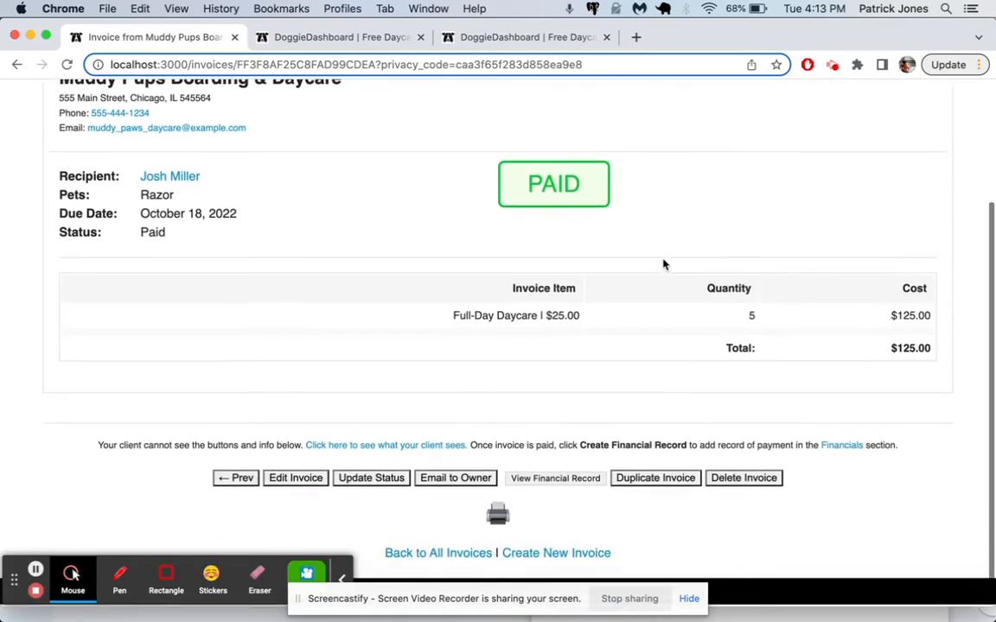
{"action": "scroll", "coordinate": [662, 262], "scroll_direction": "up", "scroll_amount": 3}
{"action": "mouse_move", "coordinate": [907, 100]}
{"action": "mouse_move", "coordinate": [834, 97]}
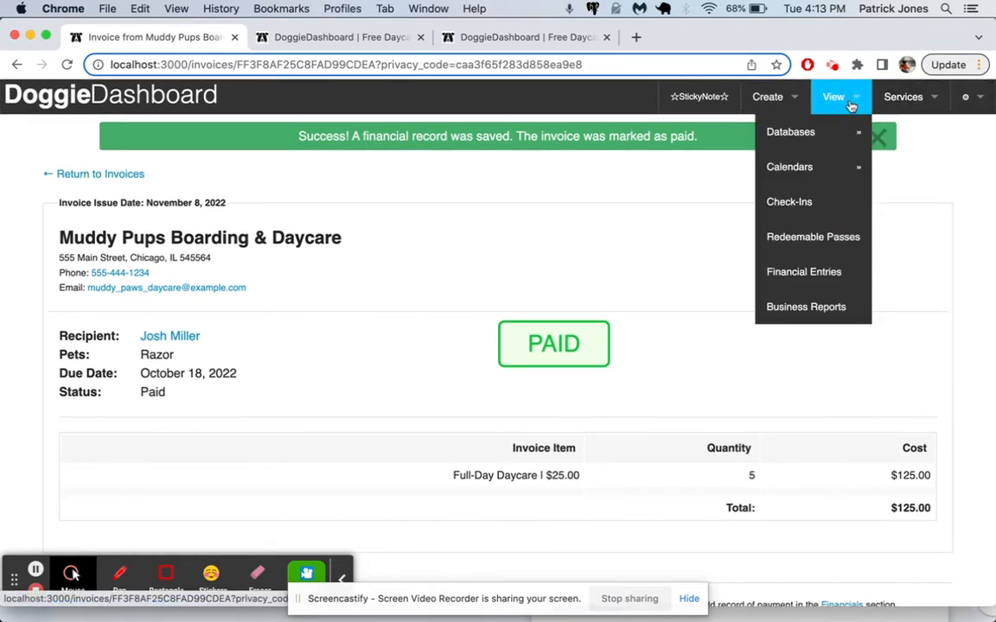
{"action": "left_click", "coordinate": [791, 268]}
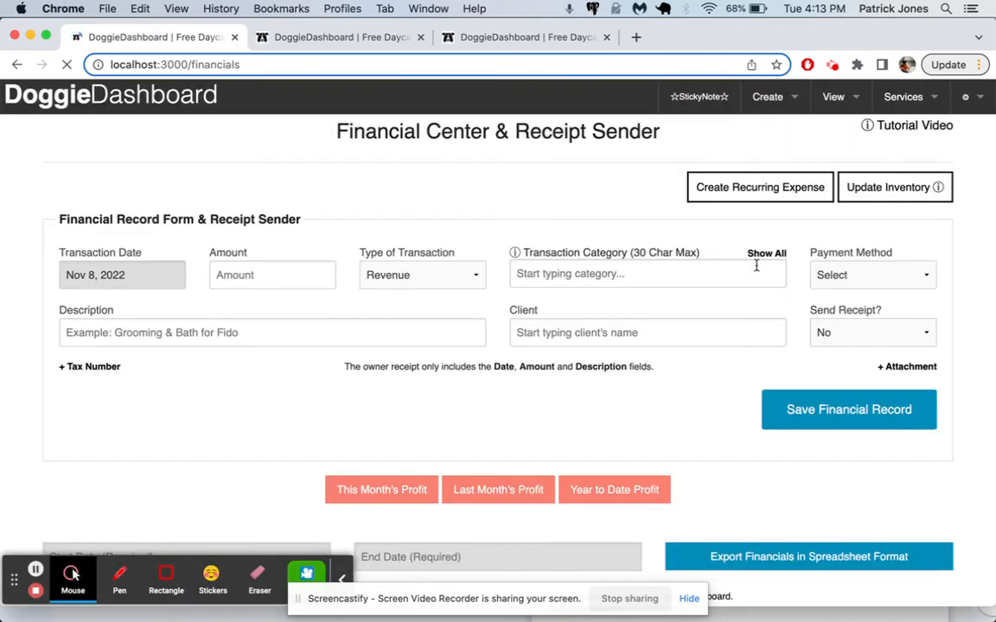
{"action": "scroll", "coordinate": [755, 266], "scroll_direction": "down", "scroll_amount": 5}
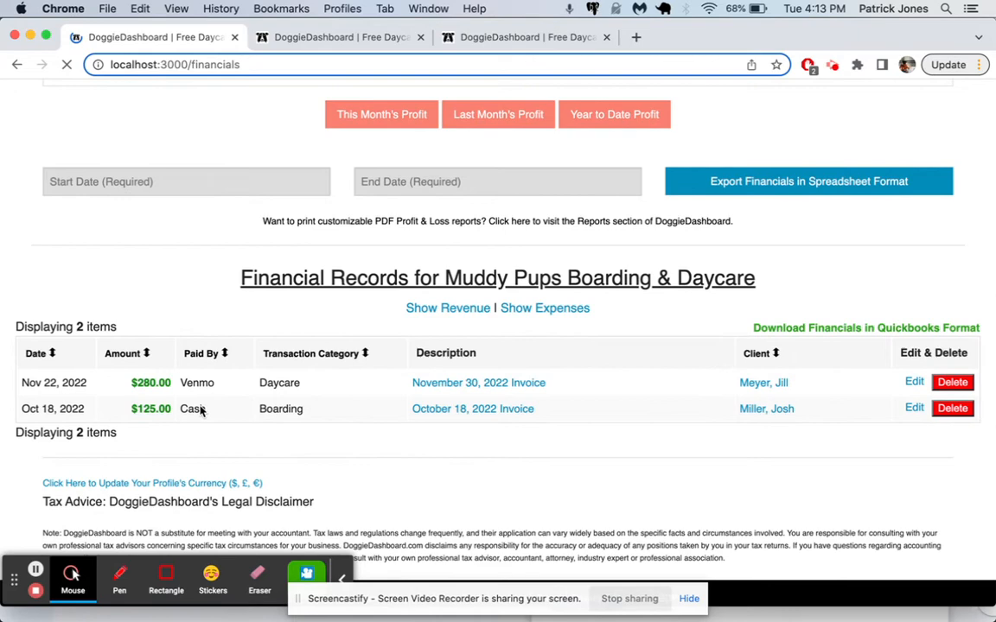
{"action": "left_click", "coordinate": [757, 385]}
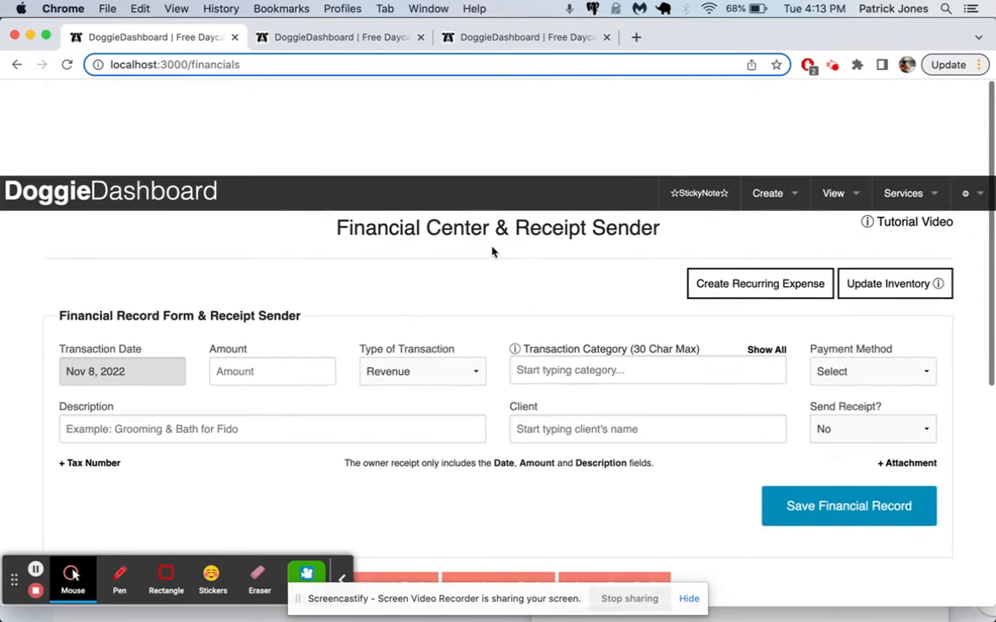
Step: Start a new appointment on Nov 11 2022 from the homepage calendar for the pet Luna, including her sibling Lacey
{"action": "left_click", "coordinate": [202, 110]}
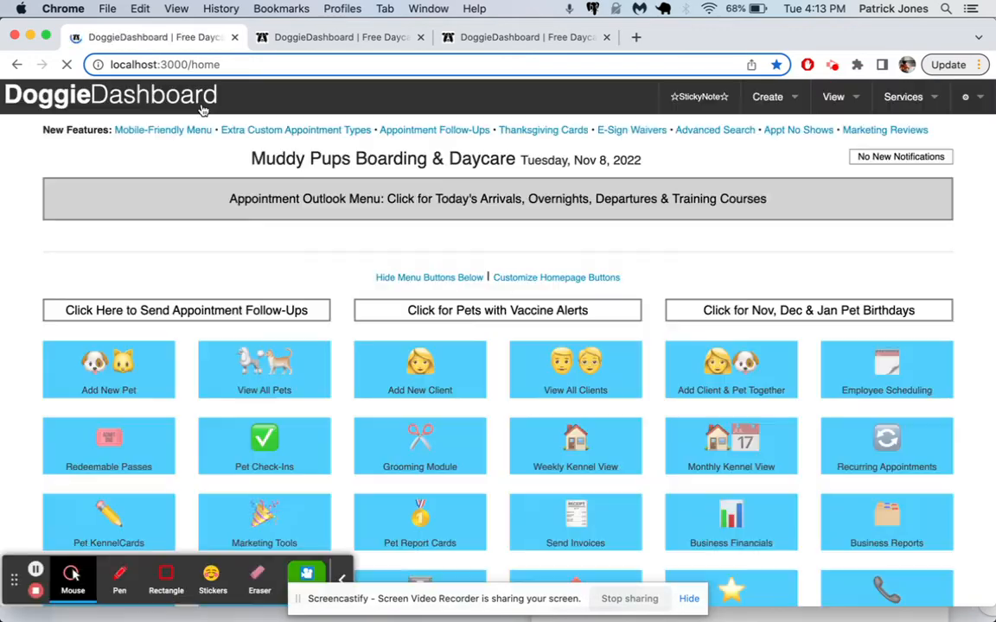
{"action": "scroll", "coordinate": [493, 330], "scroll_direction": "down", "scroll_amount": 15}
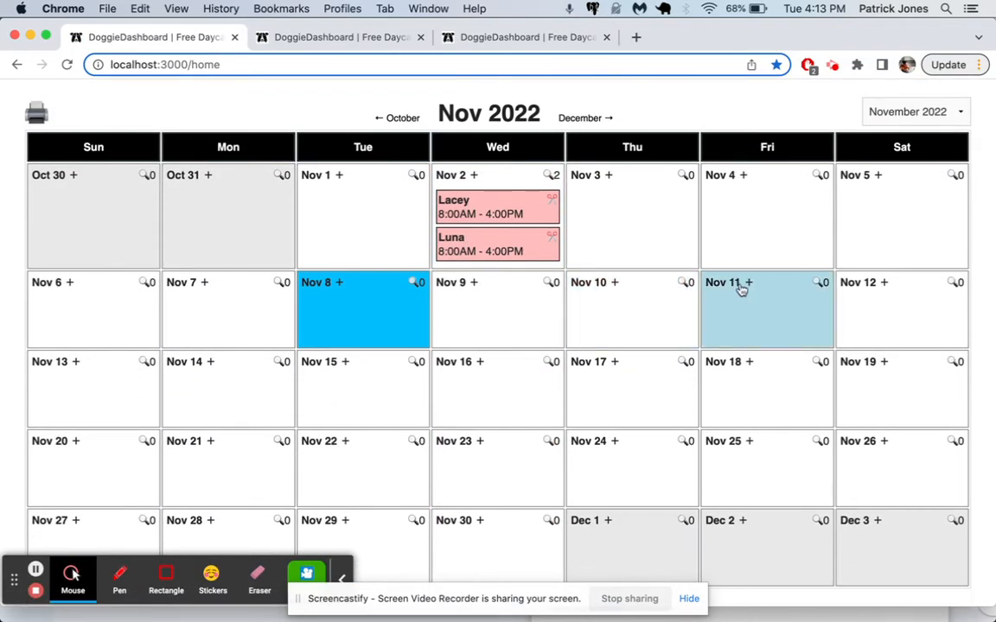
{"action": "left_click", "coordinate": [740, 288]}
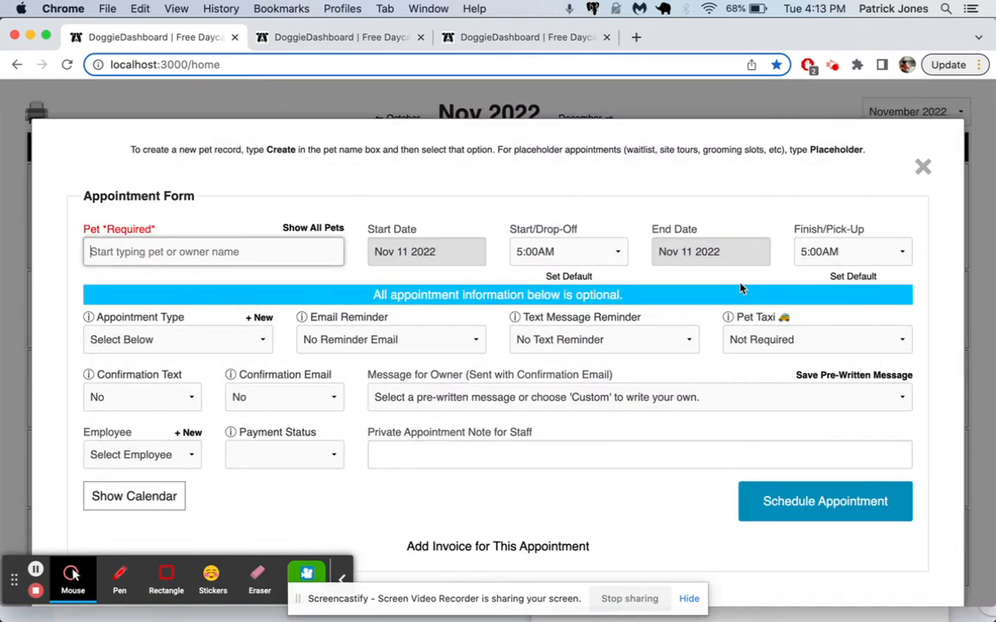
{"action": "type", "text": "lun"}
{"action": "key", "text": "Return"}
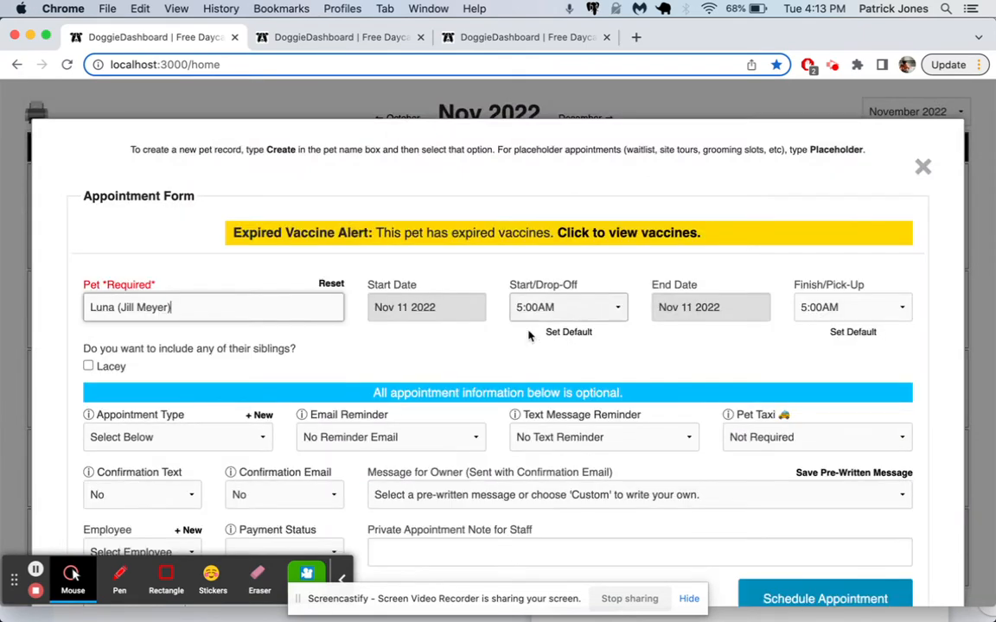
{"action": "scroll", "coordinate": [130, 415], "scroll_direction": "down", "scroll_amount": 2}
{"action": "left_click", "coordinate": [88, 353]}
Step: Set the appointment's drop-off time to 7:00AM, its end date to Nov 18 2022 and the pick-up time to 6:00PM
{"action": "left_click", "coordinate": [558, 295]}
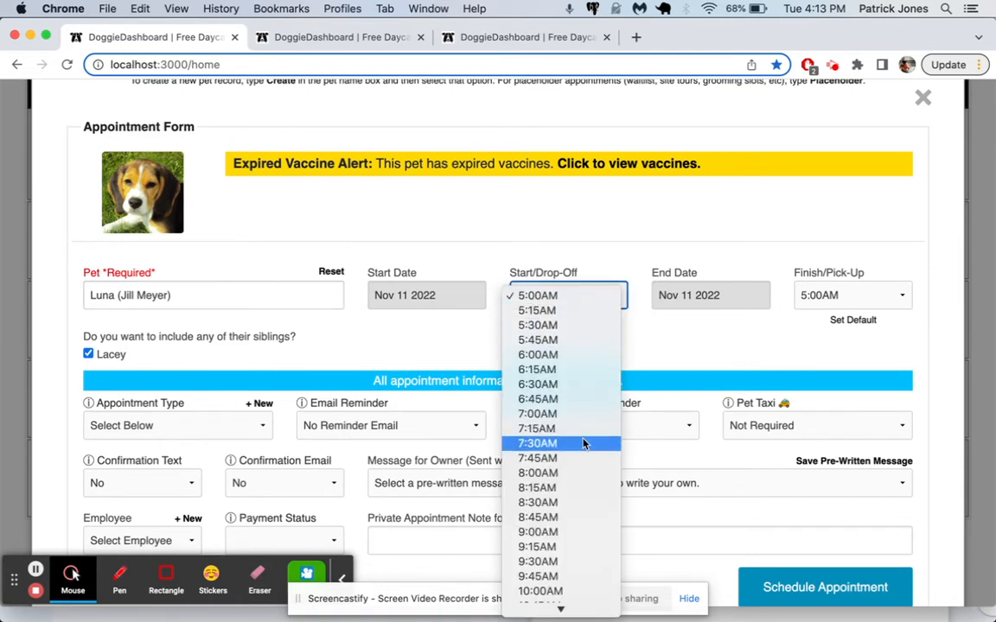
{"action": "left_click", "coordinate": [572, 414]}
{"action": "left_click", "coordinate": [696, 296]}
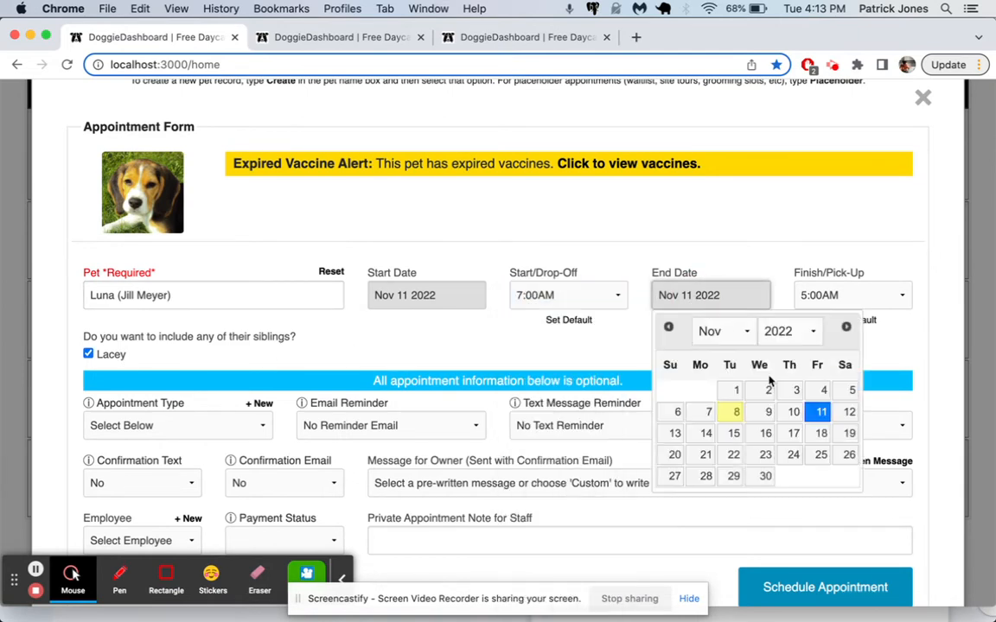
{"action": "left_click", "coordinate": [822, 437]}
{"action": "left_click", "coordinate": [830, 295]}
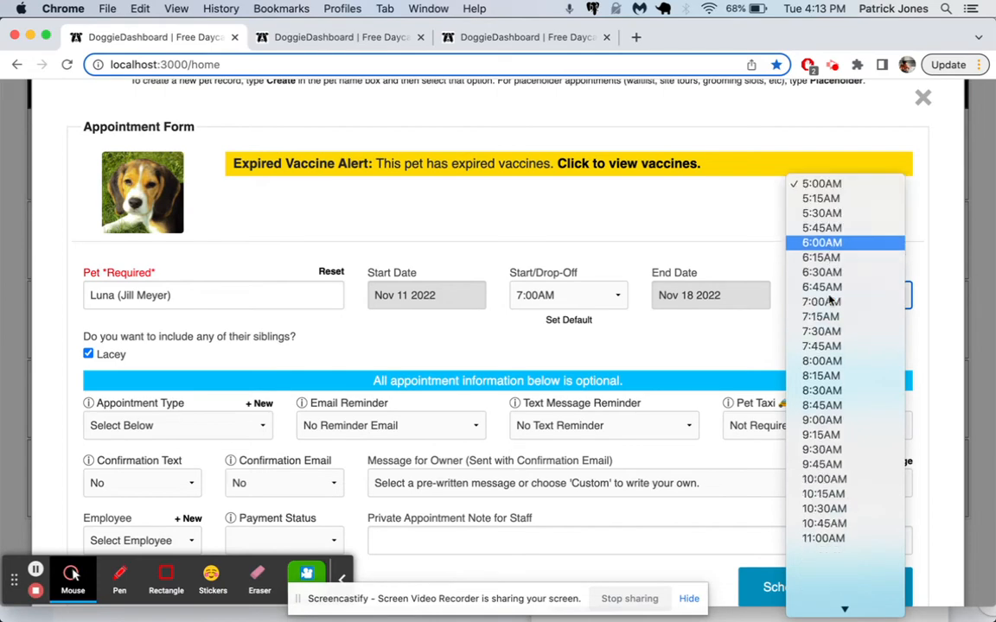
{"action": "scroll", "coordinate": [847, 363], "scroll_direction": "down", "scroll_amount": 5}
{"action": "scroll", "coordinate": [847, 480], "scroll_direction": "down", "scroll_amount": 5}
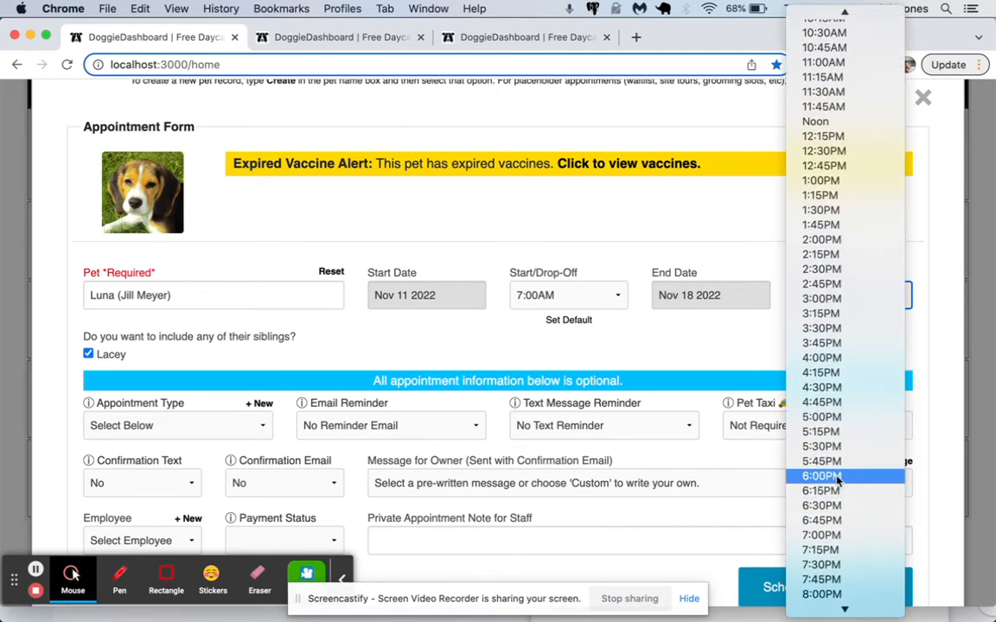
{"action": "left_click", "coordinate": [845, 478]}
Step: Set the appointment type to Boarding and schedule the appointment for both pets
{"action": "left_click", "coordinate": [205, 427]}
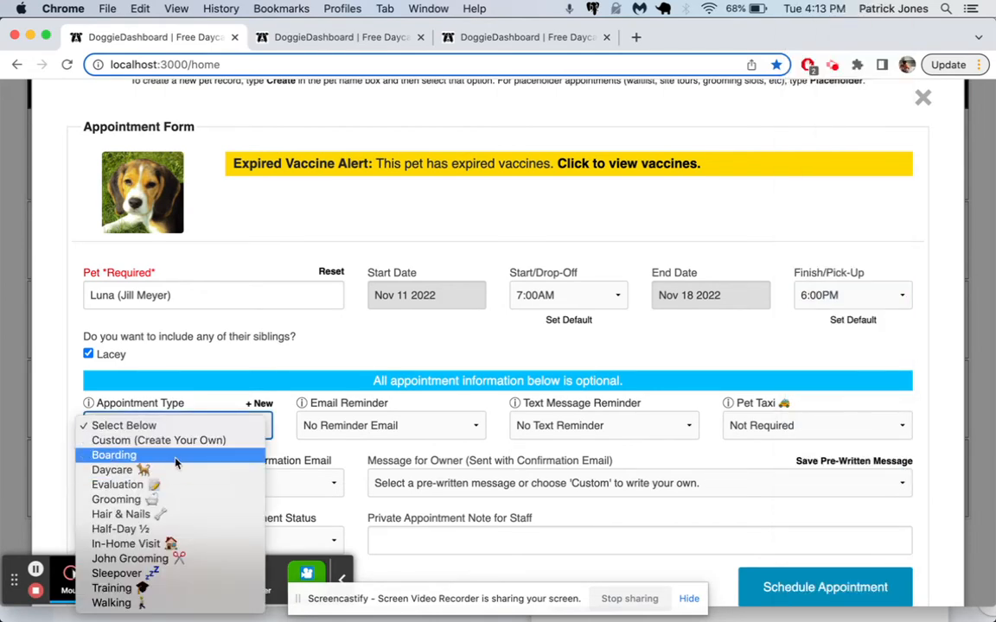
{"action": "left_click", "coordinate": [164, 452]}
{"action": "scroll", "coordinate": [619, 542], "scroll_direction": "down", "scroll_amount": 2}
{"action": "scroll", "coordinate": [619, 543], "scroll_direction": "down", "scroll_amount": 2}
{"action": "left_click", "coordinate": [802, 438]}
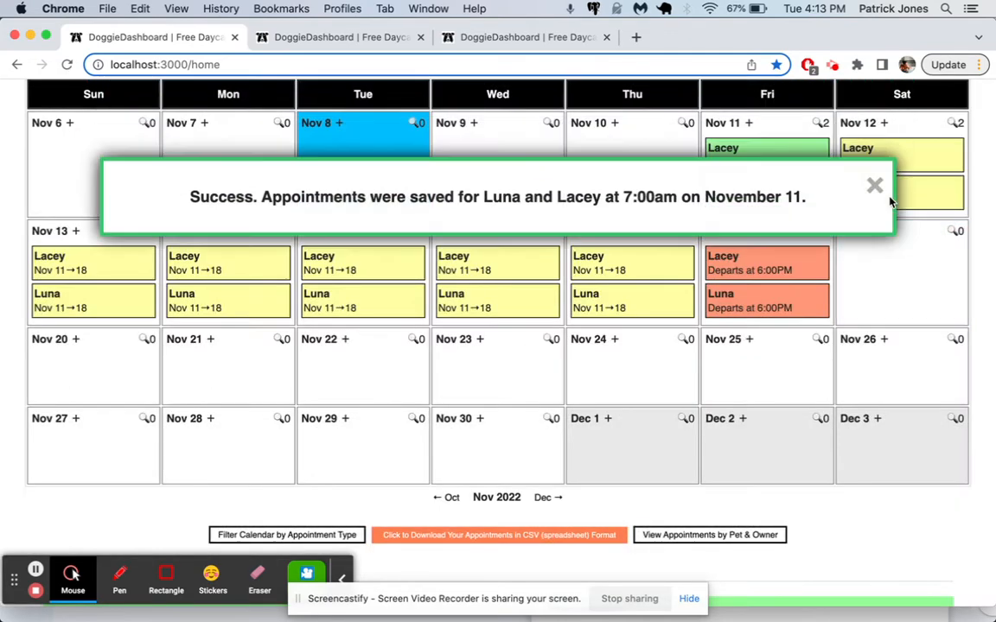
{"action": "left_click", "coordinate": [875, 186]}
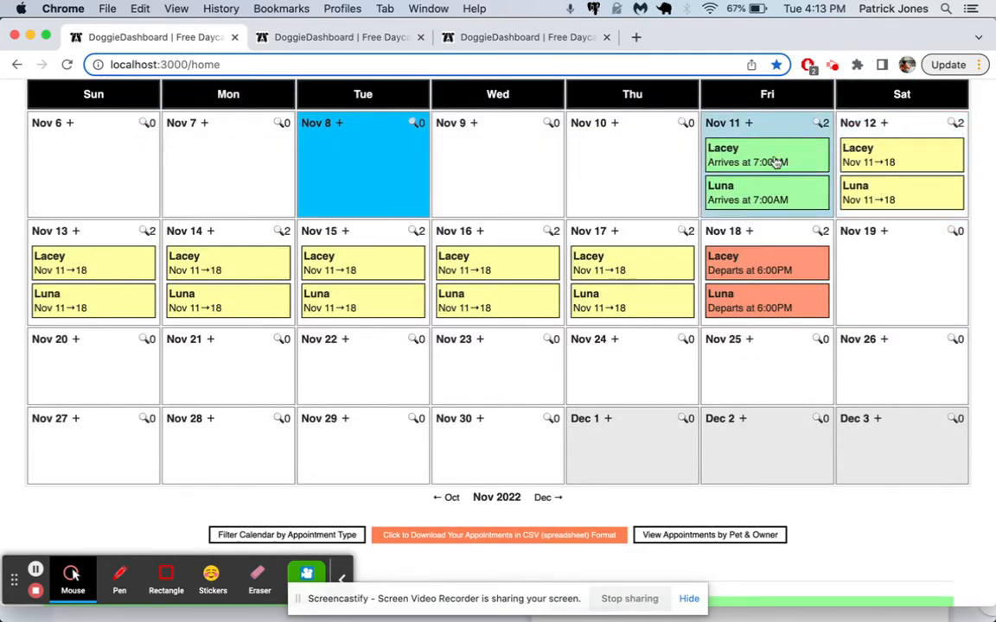
Step: Start an invoice from Luna's Nov 11 boarding appointment and examine the prefilled pets and stay duration
{"action": "scroll", "coordinate": [777, 164], "scroll_direction": "up", "scroll_amount": 1}
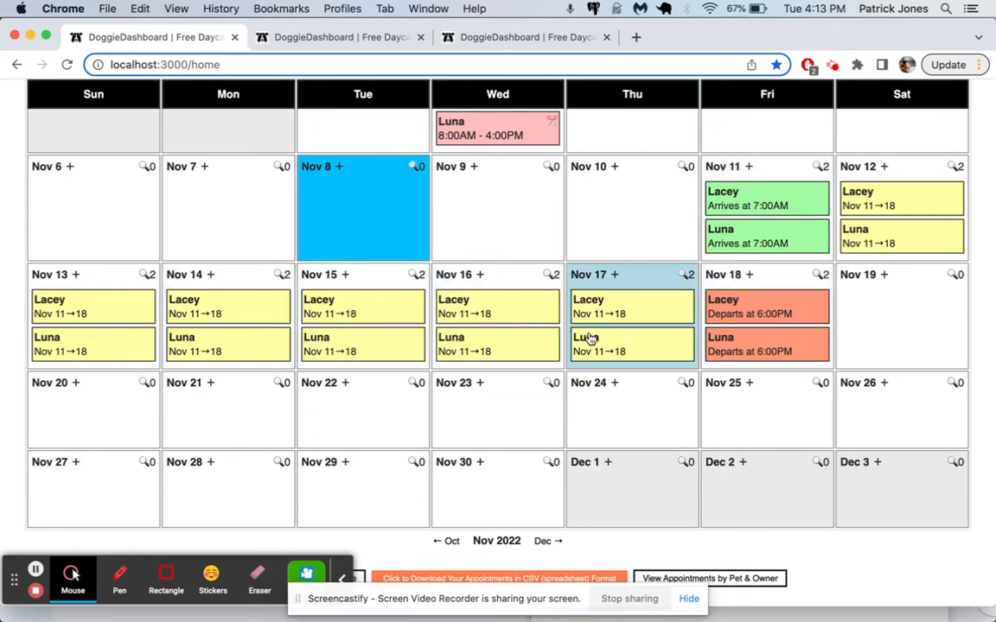
{"action": "left_click", "coordinate": [788, 243]}
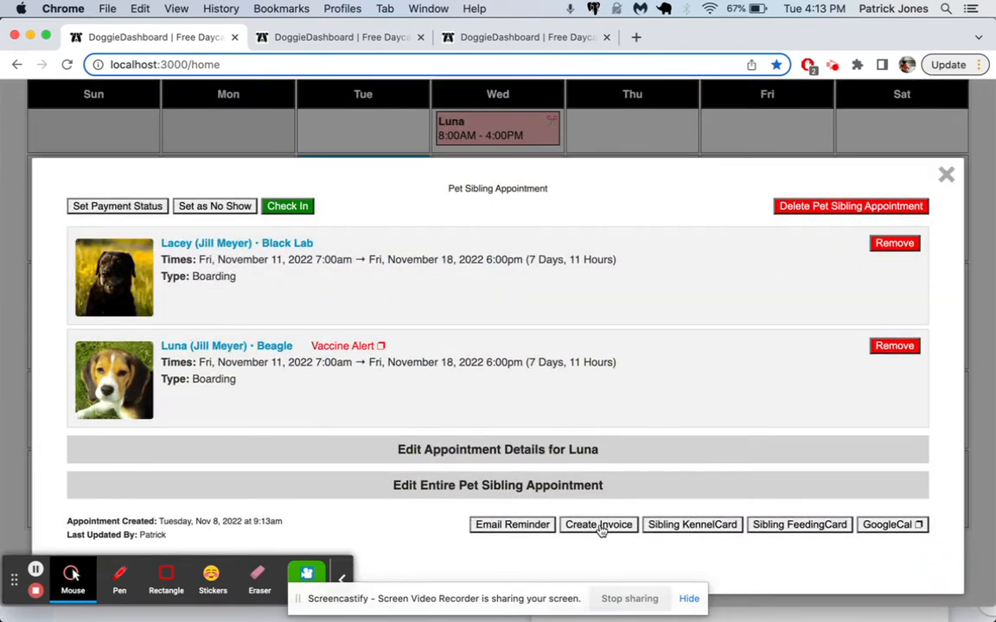
{"action": "left_click", "coordinate": [597, 529]}
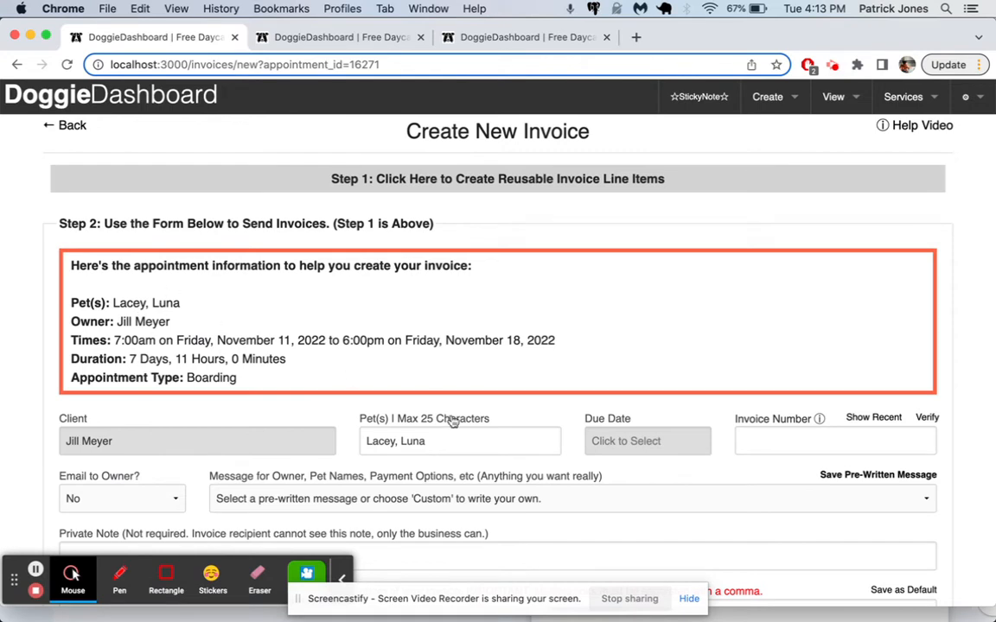
{"action": "left_click_drag", "start_coordinate": [441, 441], "coordinate": [334, 439]}
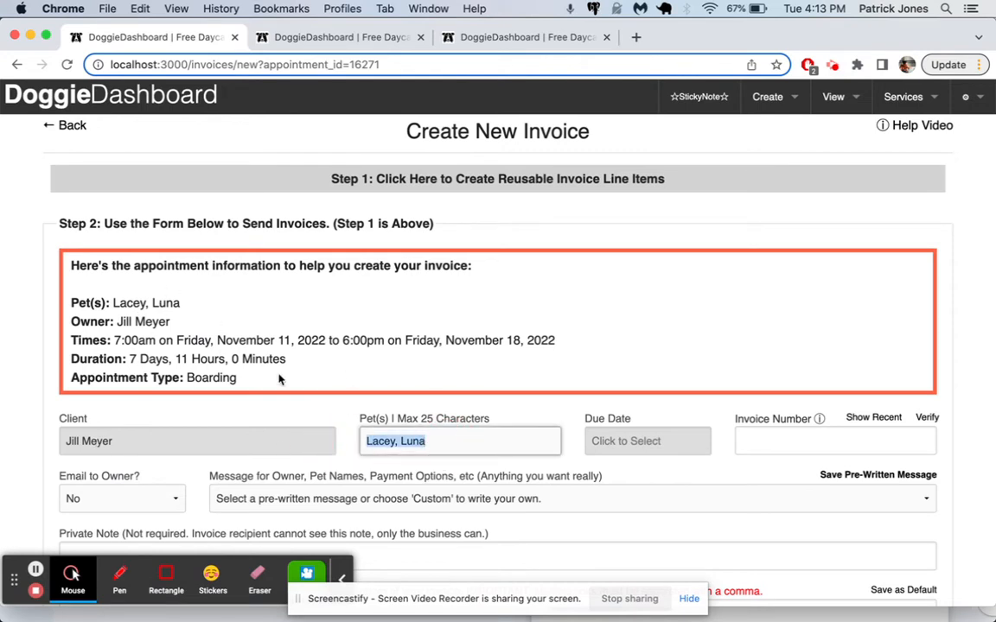
{"action": "scroll", "coordinate": [260, 311], "scroll_direction": "down", "scroll_amount": 2}
{"action": "left_click_drag", "start_coordinate": [127, 273], "coordinate": [232, 272]}
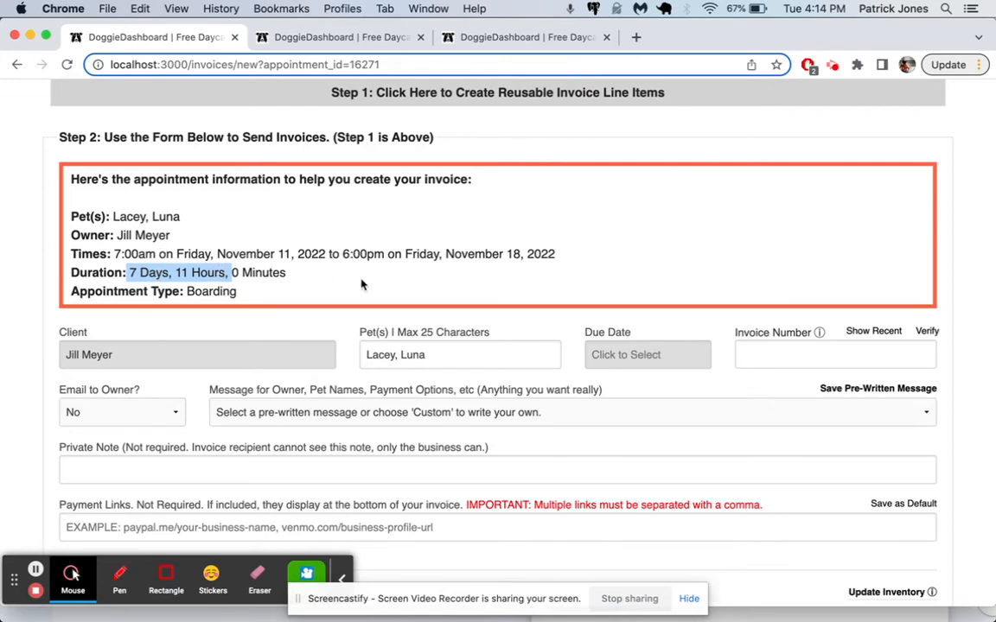
Step: Set the invoice's due date to Nov 22 2022
{"action": "scroll", "coordinate": [361, 285], "scroll_direction": "down", "scroll_amount": 3}
{"action": "left_click", "coordinate": [662, 237]}
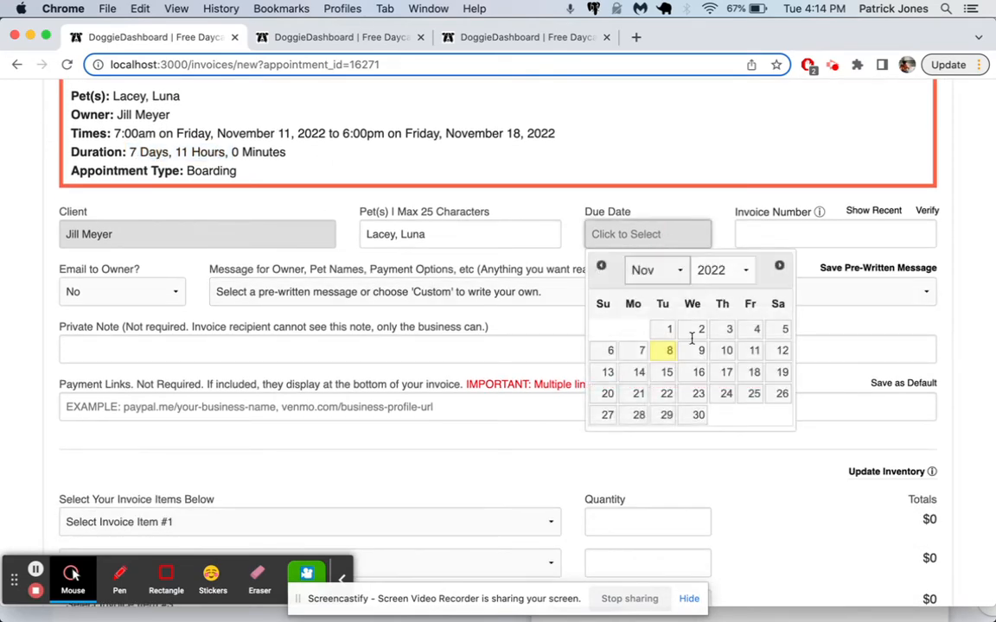
{"action": "left_click", "coordinate": [668, 396]}
Step: Write a custom message for the owner: "We hope Florida was fun! Please pay within the next two weeks."
{"action": "scroll", "coordinate": [666, 396], "scroll_direction": "down", "scroll_amount": 3}
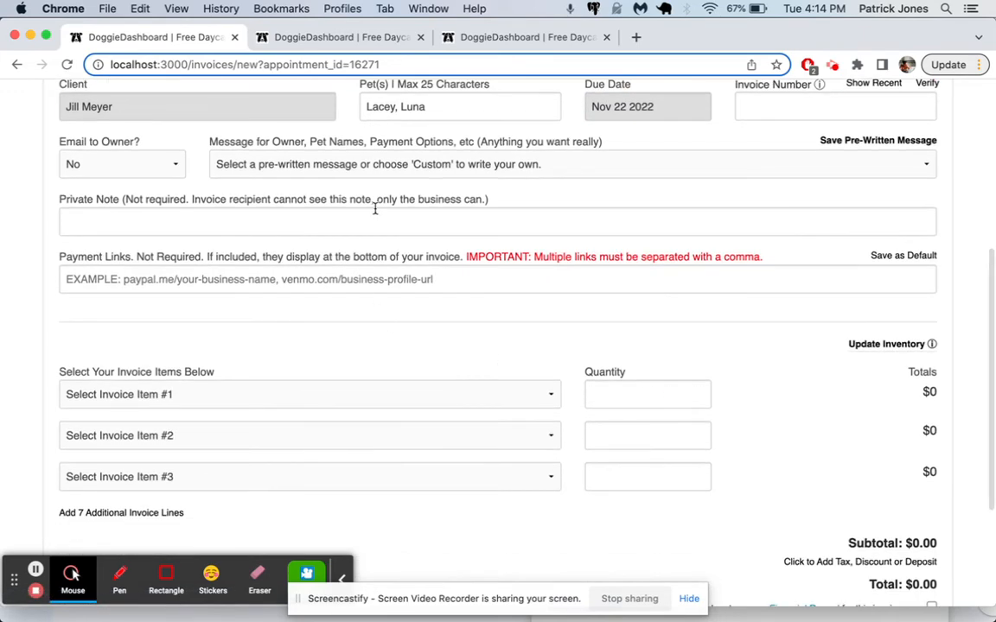
{"action": "left_click", "coordinate": [356, 170]}
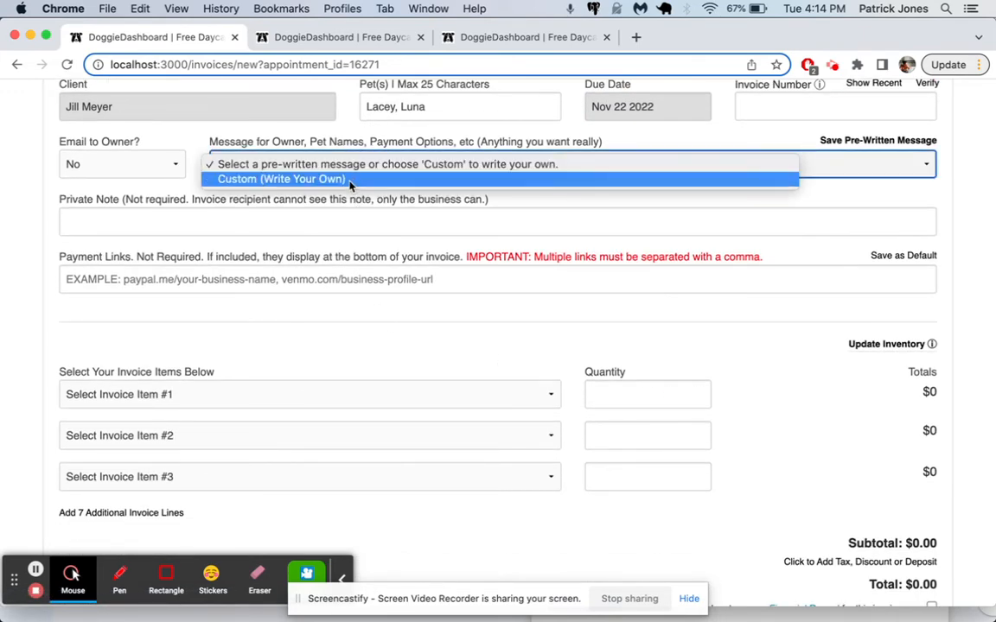
{"action": "left_click", "coordinate": [350, 179]}
{"action": "type", "text": "Tha"}
{"action": "key", "text": "BackSpace"}
{"action": "key", "text": "BackSpace"}
{"action": "key", "text": "BackSpace"}
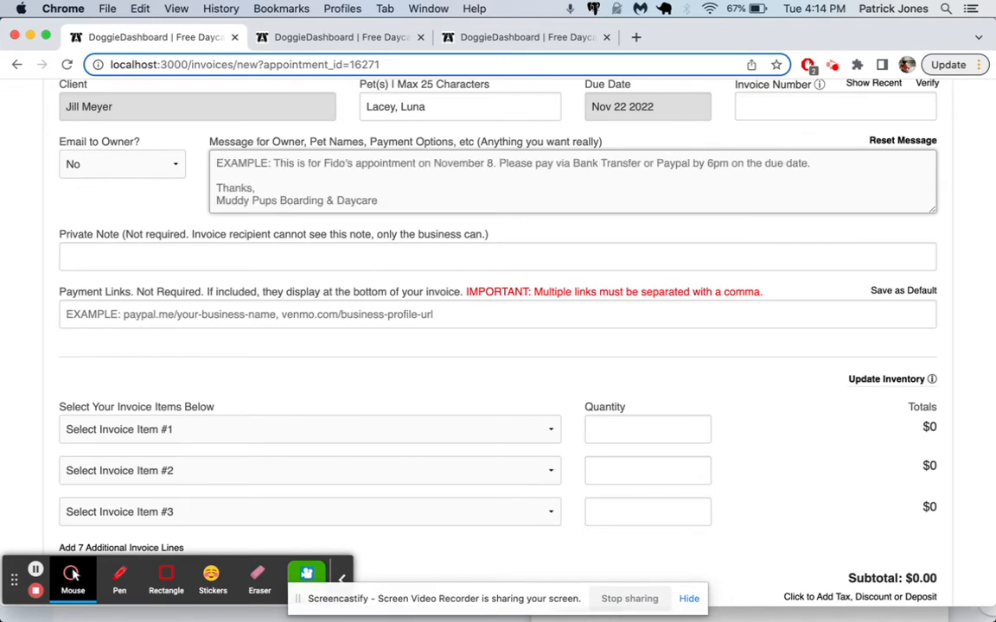
{"action": "type", "text": "We"}
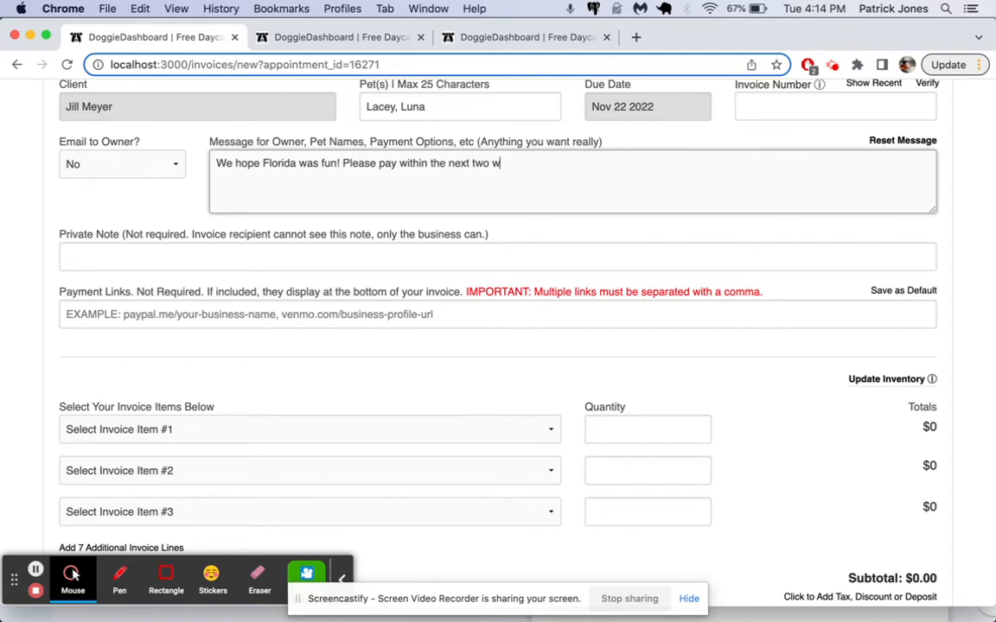
Step: Add the payment link paypal.com/pay-me-here to the invoice
{"action": "left_click", "coordinate": [200, 312]}
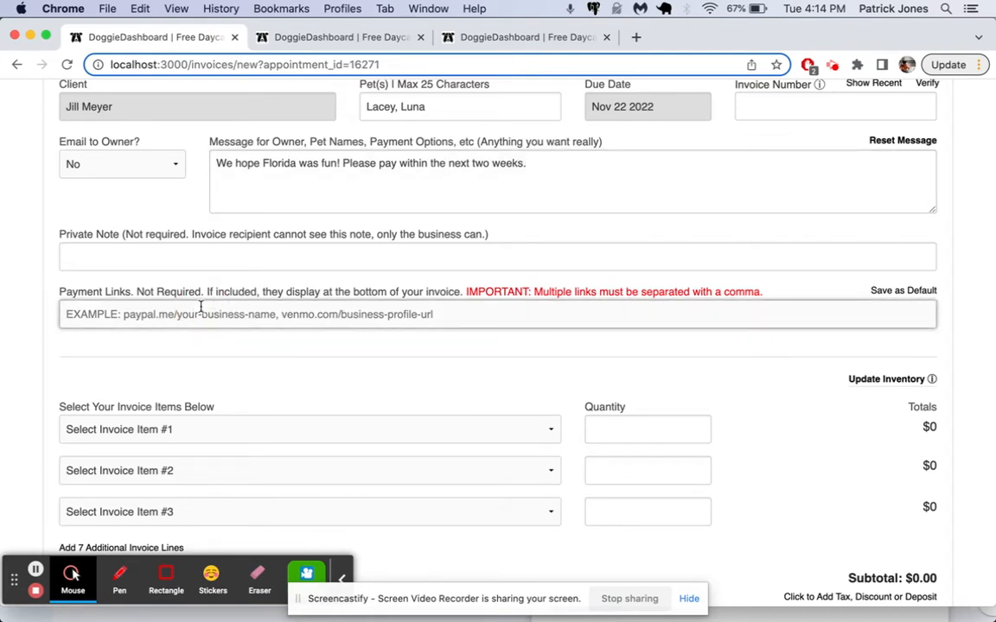
{"action": "type", "text": "paypal.com/pay-me-here"}
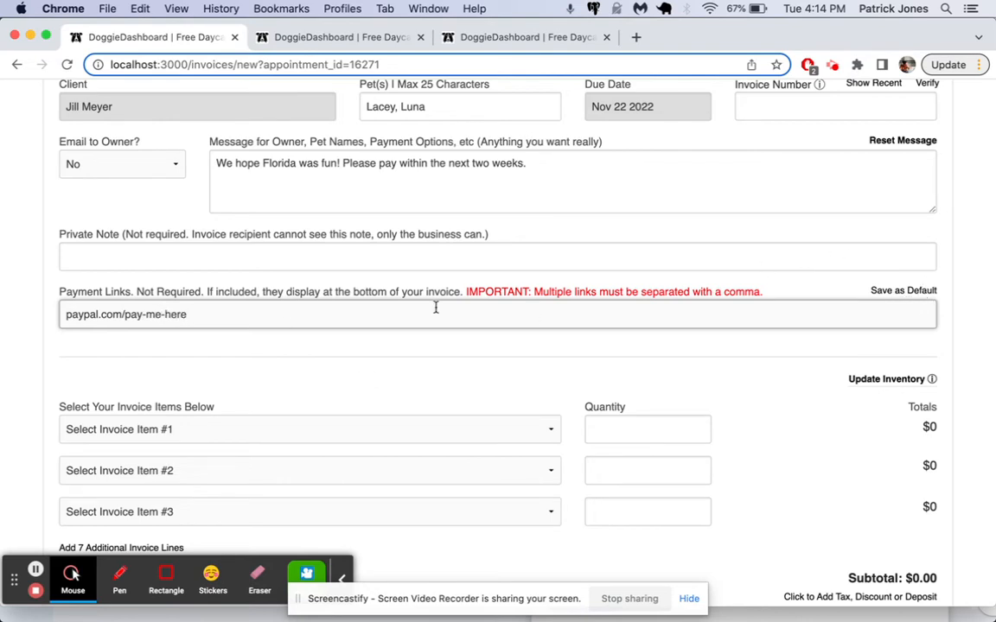
{"action": "left_click_drag", "start_coordinate": [67, 314], "coordinate": [195, 312]}
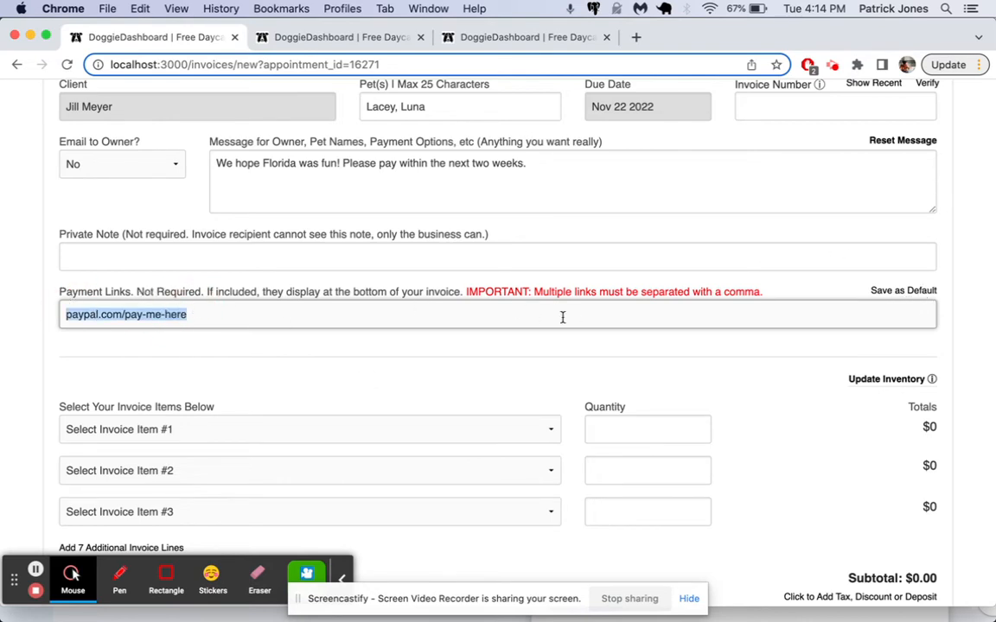
{"action": "left_click", "coordinate": [227, 322]}
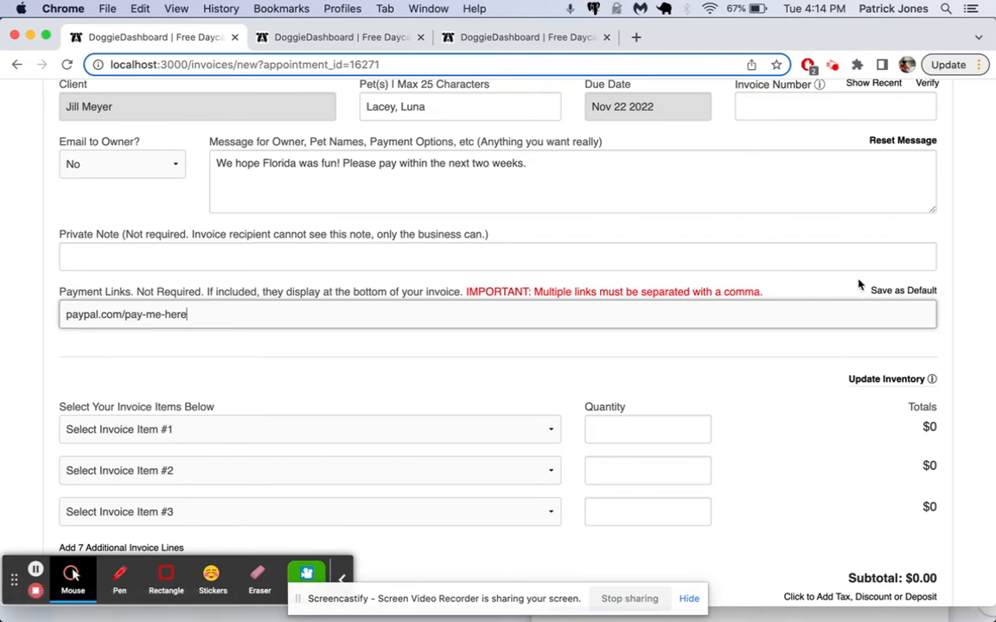
Step: Add Overnight Boarding 2-Dogs at $50.00 with quantity 8 as the first invoice item
{"action": "scroll", "coordinate": [487, 315], "scroll_direction": "down", "scroll_amount": 3}
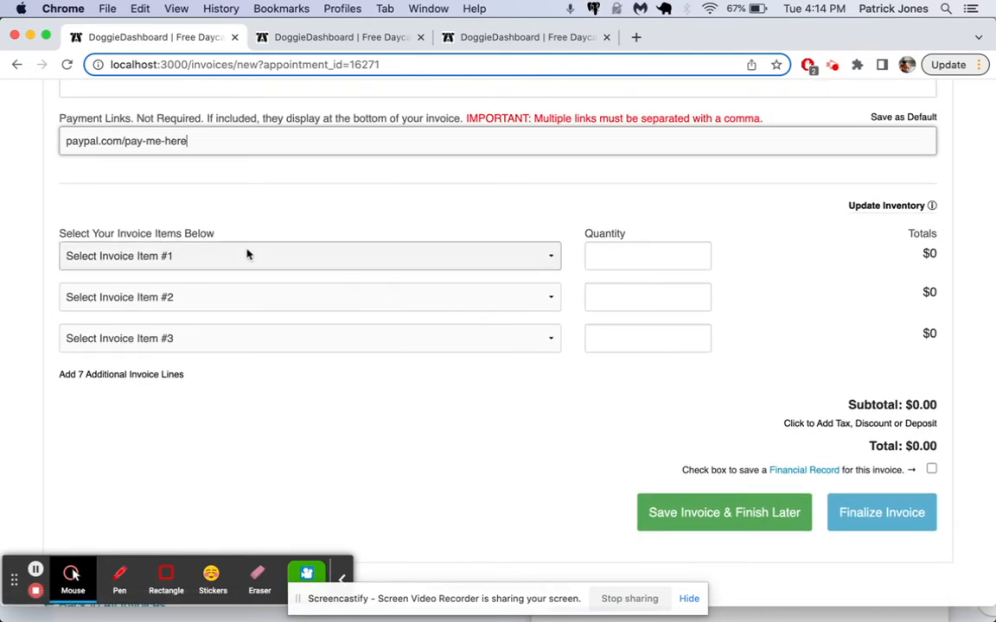
{"action": "left_click", "coordinate": [247, 254]}
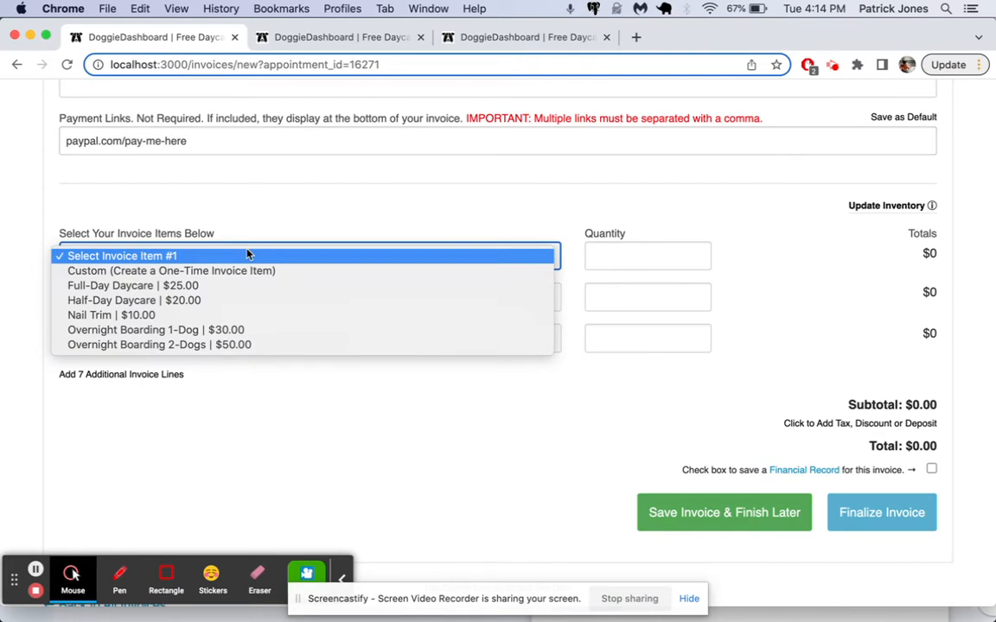
{"action": "left_click", "coordinate": [224, 345]}
{"action": "left_click", "coordinate": [619, 250]}
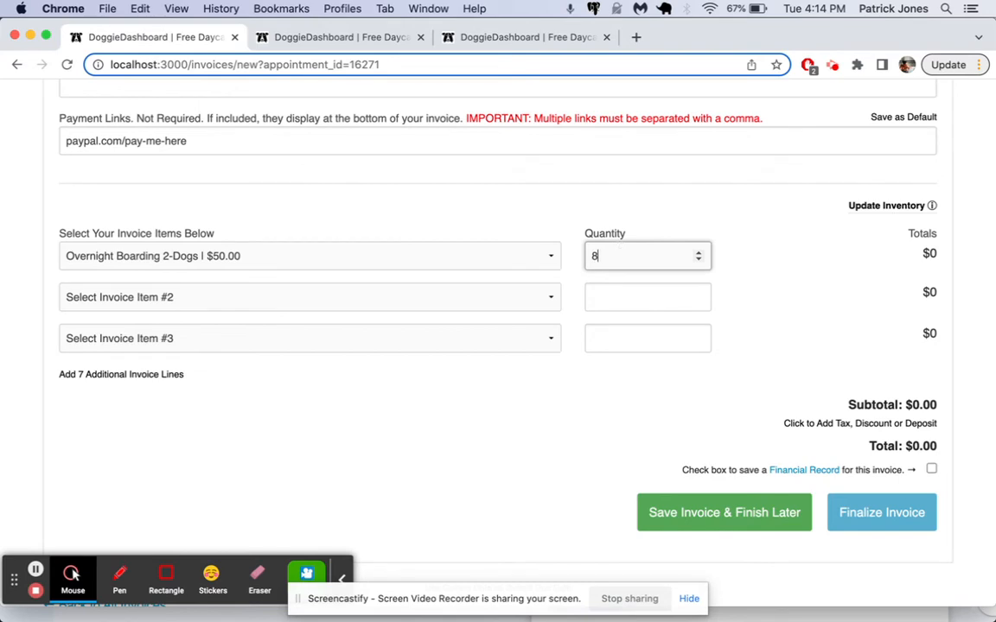
{"action": "left_click", "coordinate": [567, 194]}
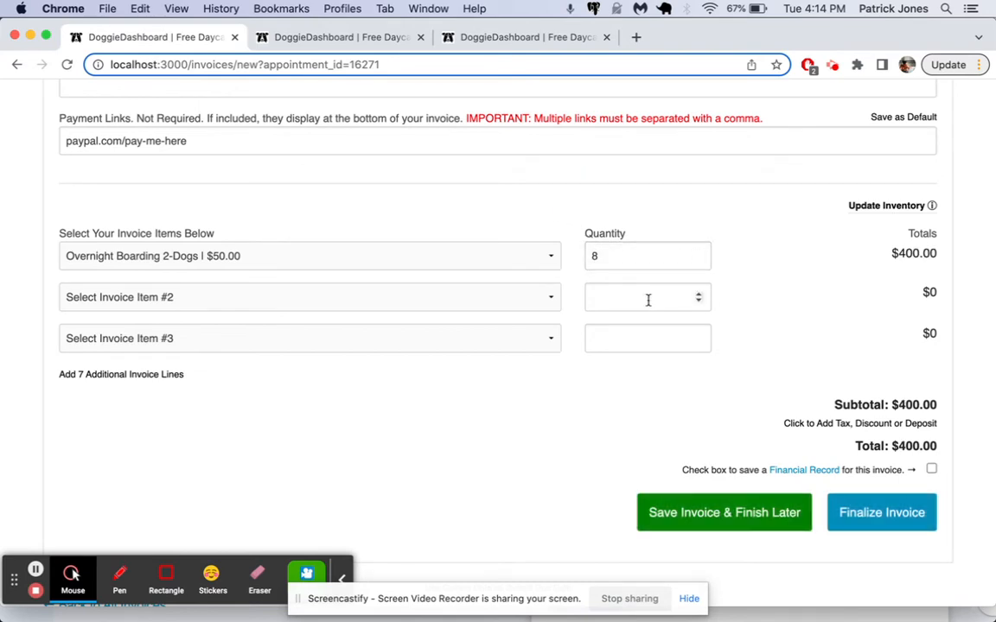
Step: Open the discount, tax and deposit fields of the invoice
{"action": "scroll", "coordinate": [814, 345], "scroll_direction": "down", "scroll_amount": 2}
{"action": "left_click", "coordinate": [856, 373]}
{"action": "scroll", "coordinate": [887, 376], "scroll_direction": "down", "scroll_amount": 3}
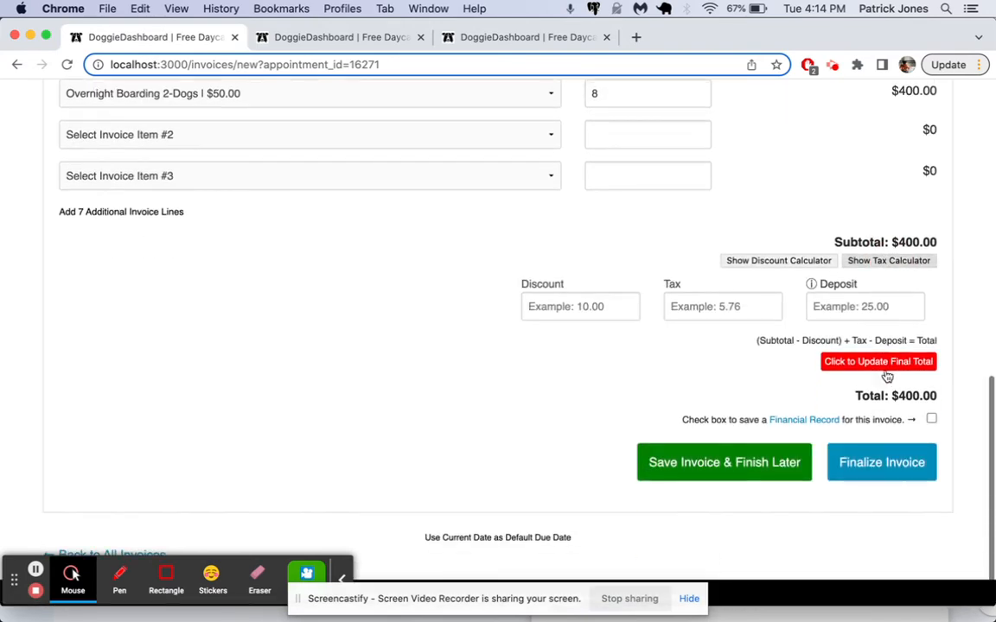
Step: Apply a $25 discount to the invoice, update the final total and finalize the invoice
{"action": "left_click", "coordinate": [606, 302]}
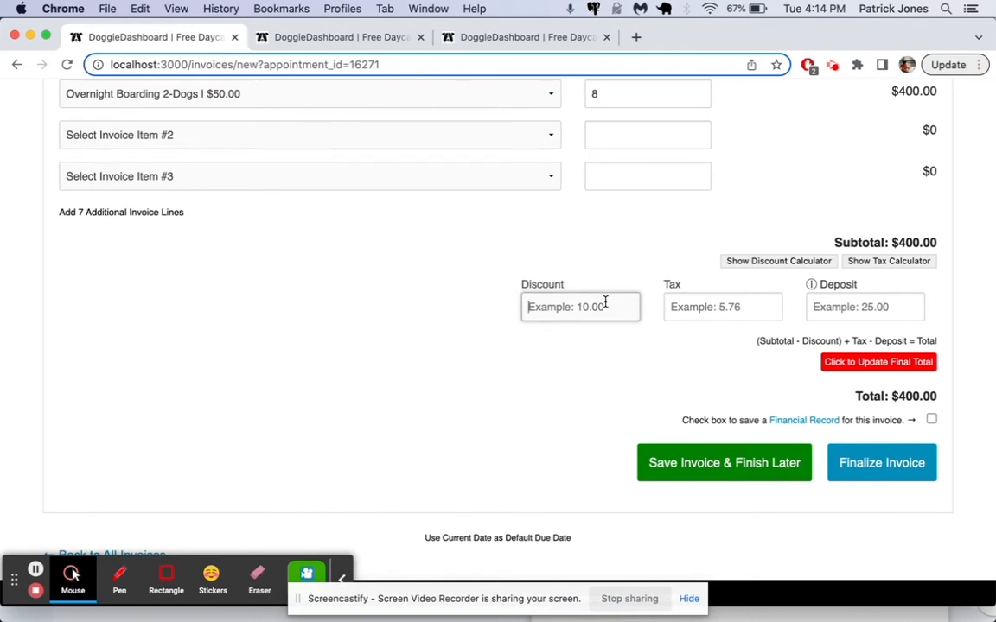
{"action": "type", "text": "25"}
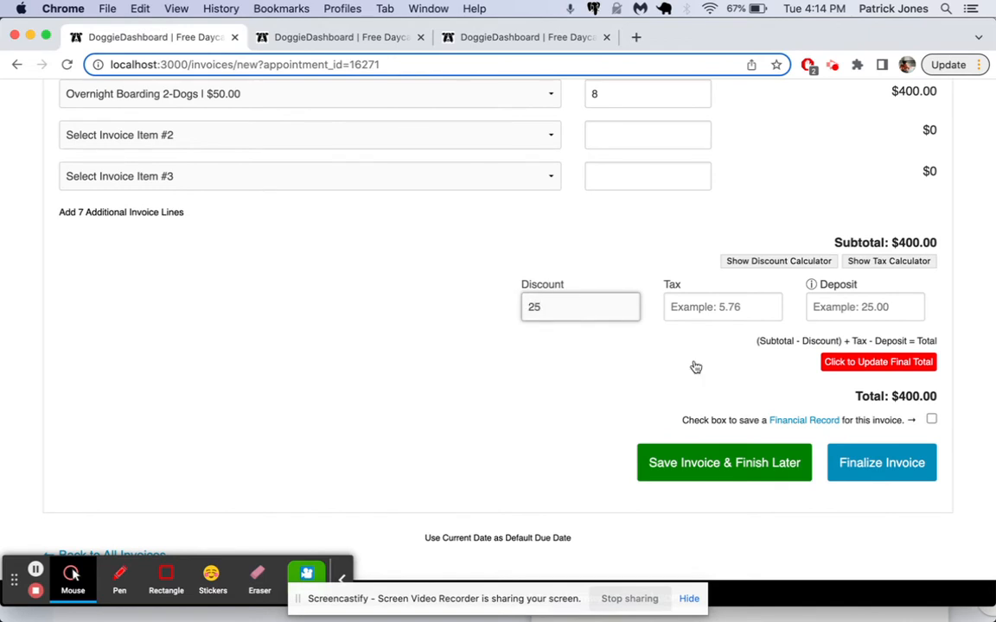
{"action": "left_click", "coordinate": [864, 363]}
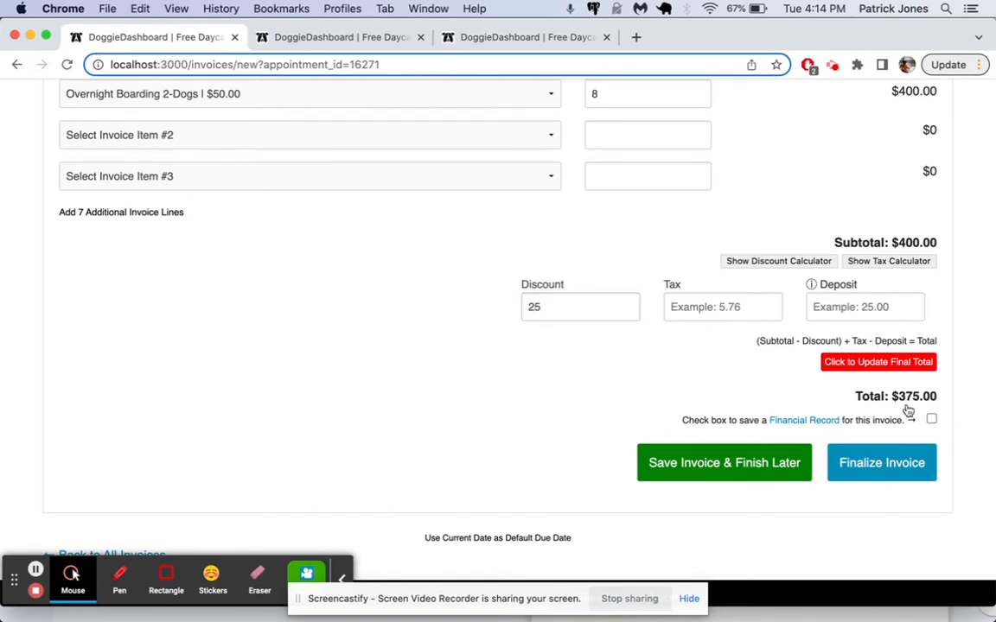
{"action": "left_click", "coordinate": [895, 473]}
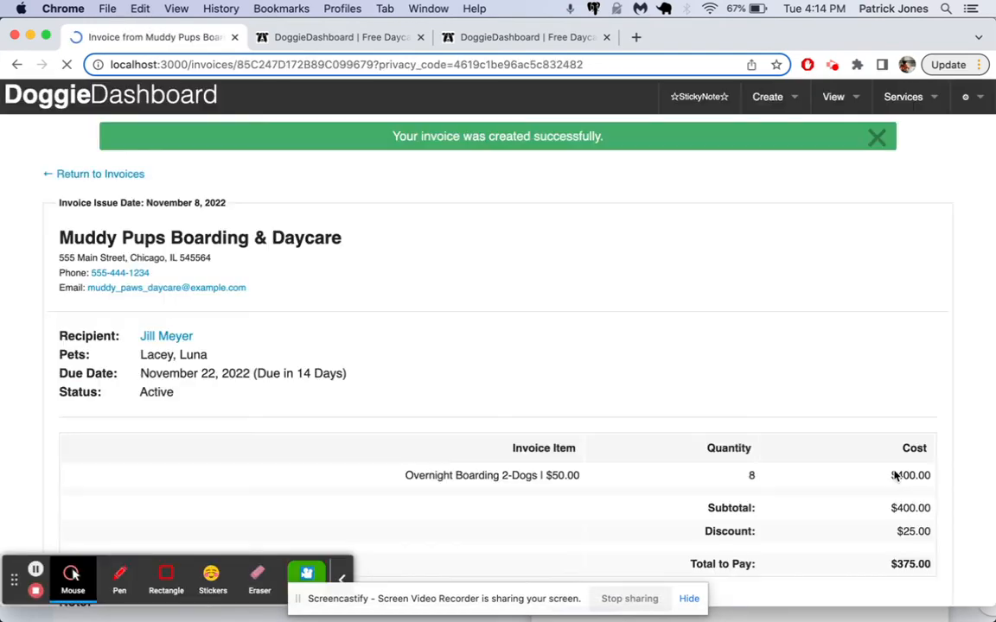
Step: Review the finalized invoice's items, discount, note, payment link and associated appointments
{"action": "scroll", "coordinate": [895, 475], "scroll_direction": "down", "scroll_amount": 1}
{"action": "scroll", "coordinate": [896, 476], "scroll_direction": "down", "scroll_amount": 3}
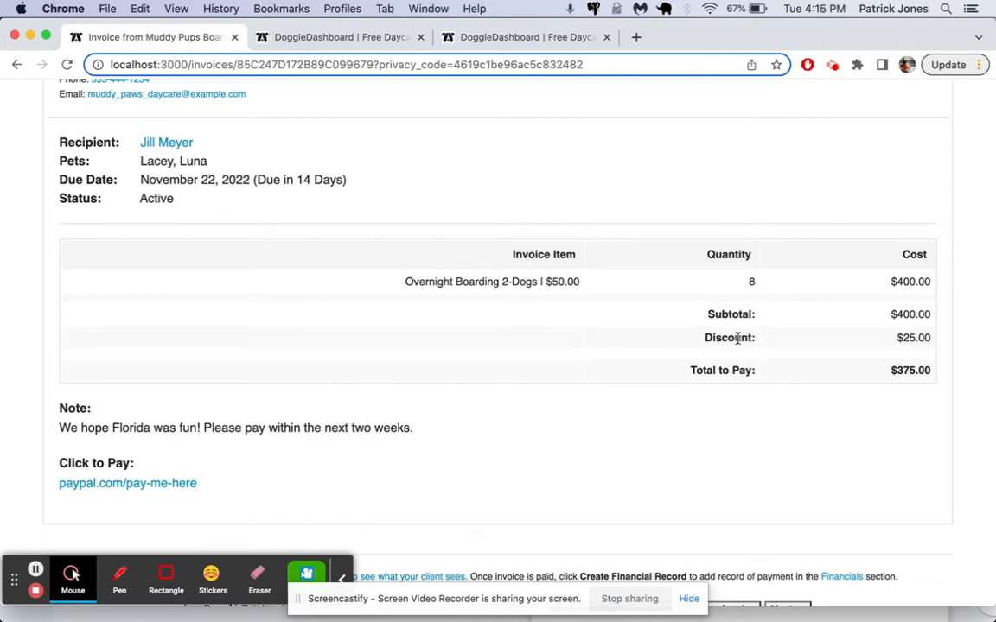
{"action": "left_click", "coordinate": [951, 342]}
{"action": "scroll", "coordinate": [630, 239], "scroll_direction": "down", "scroll_amount": 8}
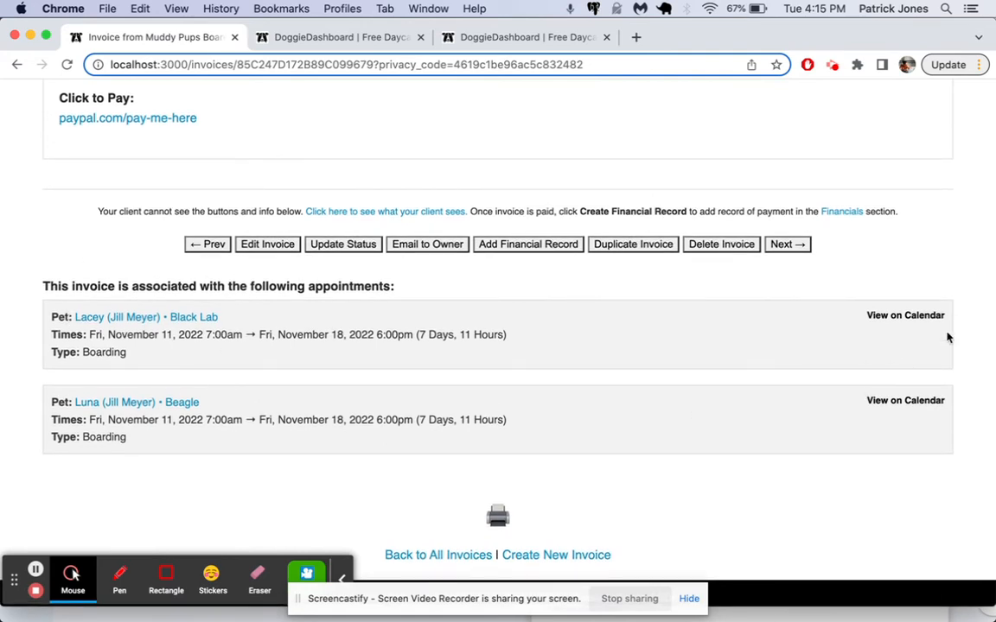
Step: Find the sibling appointment starting Nov 11 on the calendar and open the invoice linked to it
{"action": "left_click", "coordinate": [876, 315], "text": "super"}
{"action": "left_click", "coordinate": [344, 39]}
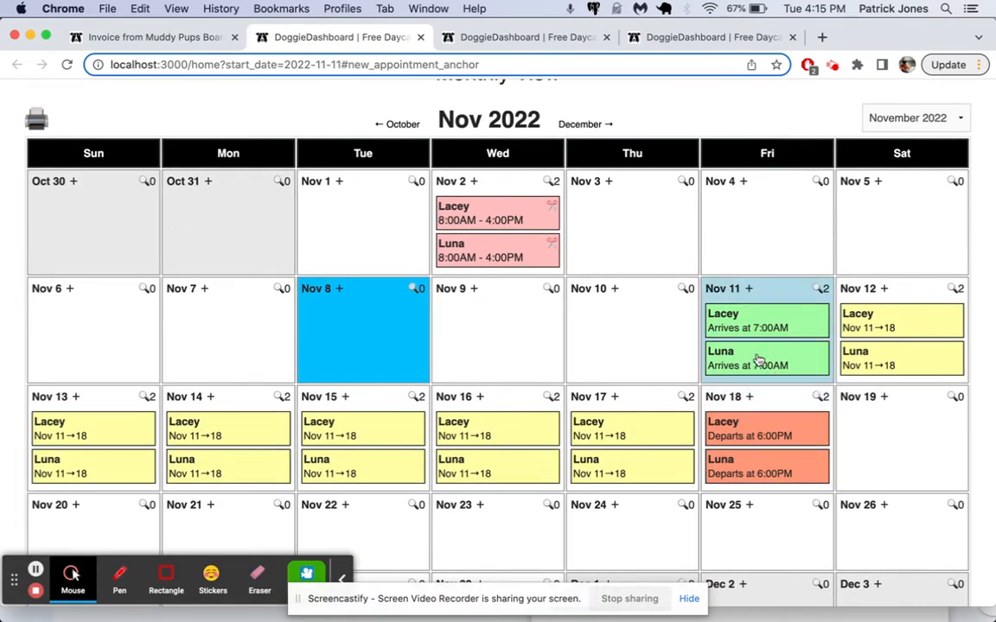
{"action": "left_click", "coordinate": [758, 360]}
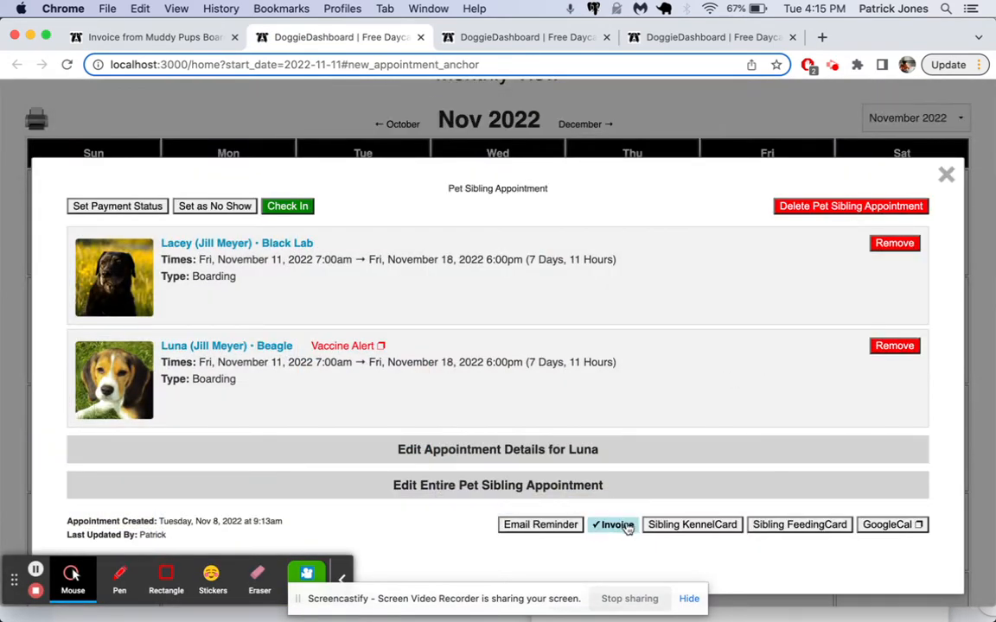
{"action": "left_click", "coordinate": [622, 527]}
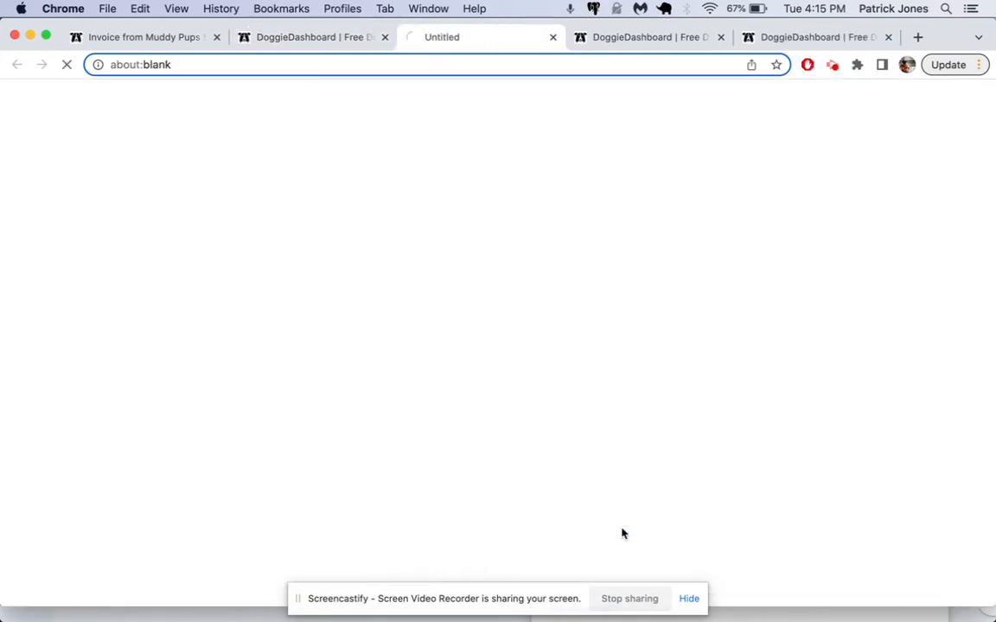
{"action": "scroll", "coordinate": [622, 533], "scroll_direction": "down", "scroll_amount": 3}
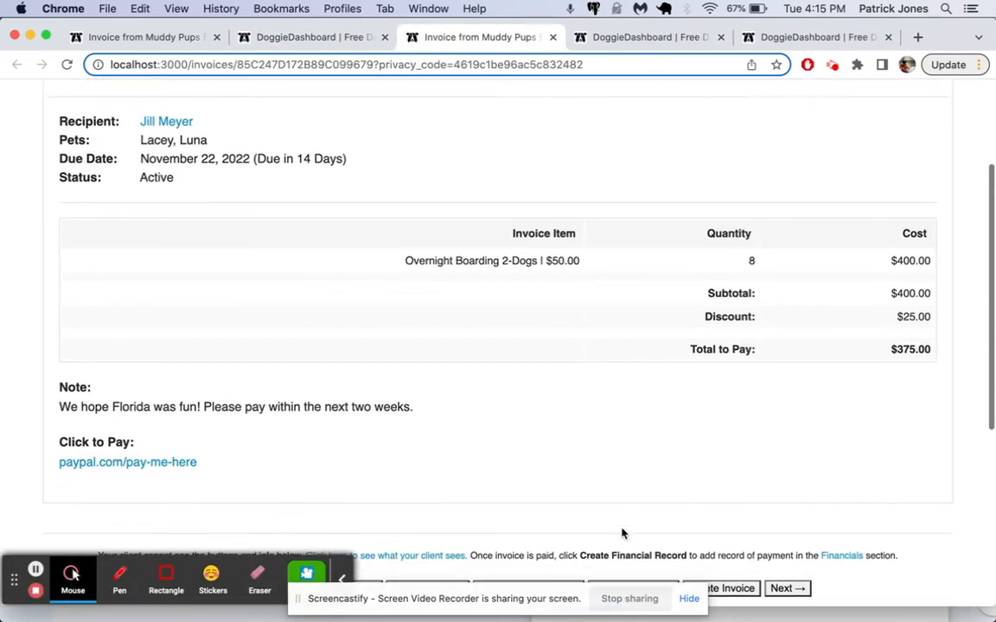
{"action": "scroll", "coordinate": [737, 283], "scroll_direction": "down", "scroll_amount": 2}
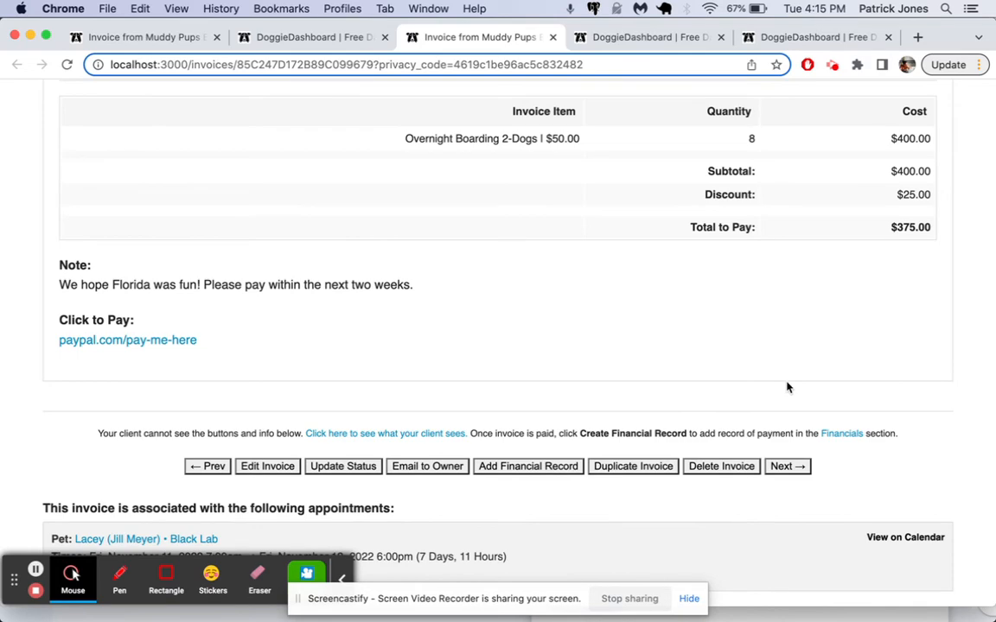
Step: Save a financial record with category Overnight Boarding and payment method PayPal, marking the invoice and connected appointments as paid
{"action": "left_click", "coordinate": [545, 468]}
{"action": "left_click", "coordinate": [380, 264]}
{"action": "type", "text": "Overnight Boarding"}
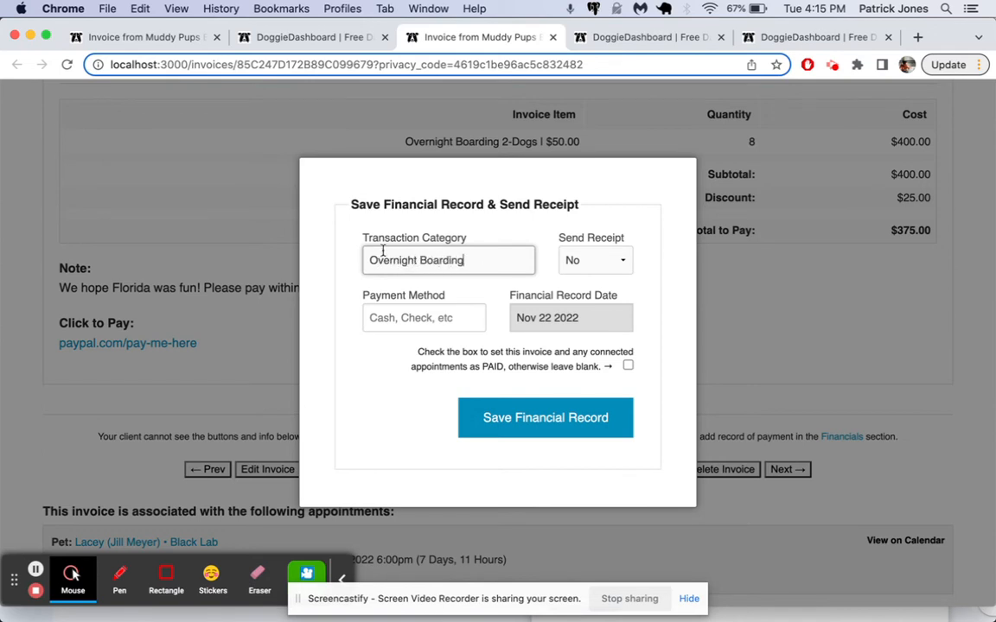
{"action": "left_click", "coordinate": [412, 318]}
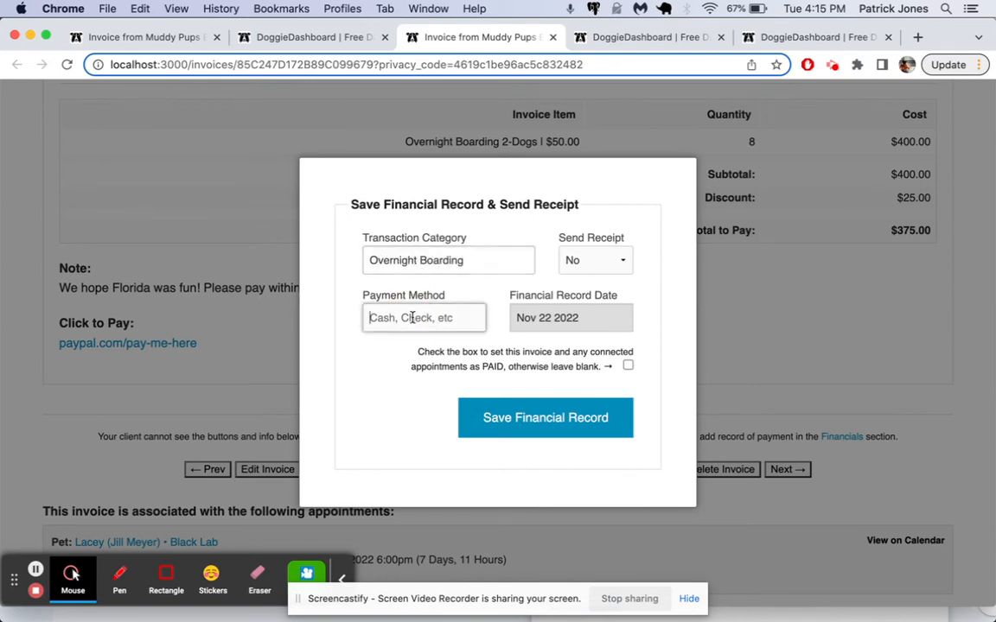
{"action": "type", "text": "PayPal"}
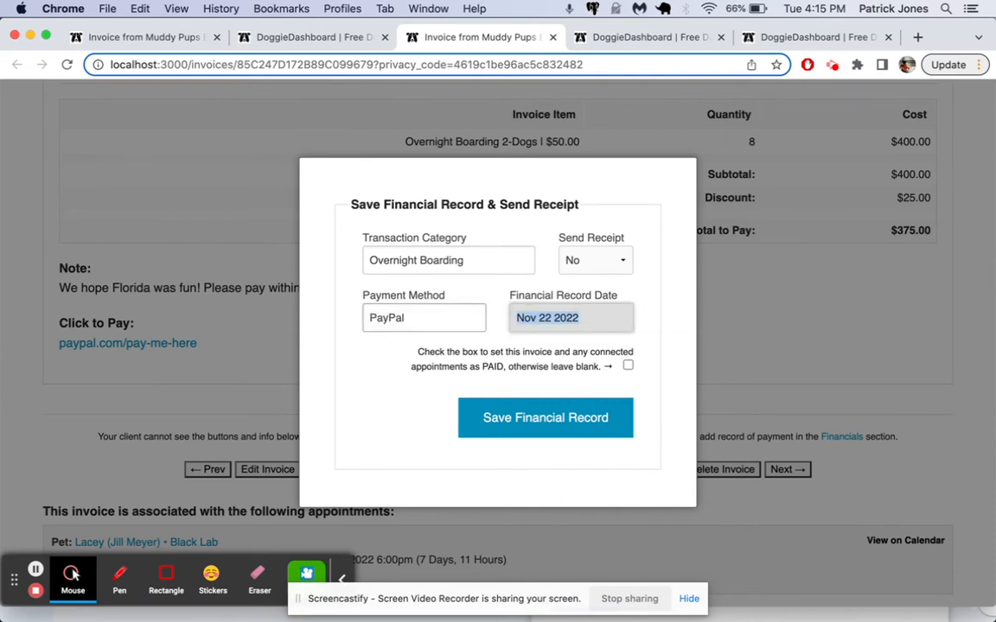
{"action": "key", "text": "Tab"}
{"action": "left_click", "coordinate": [658, 296]}
{"action": "left_click", "coordinate": [627, 366]}
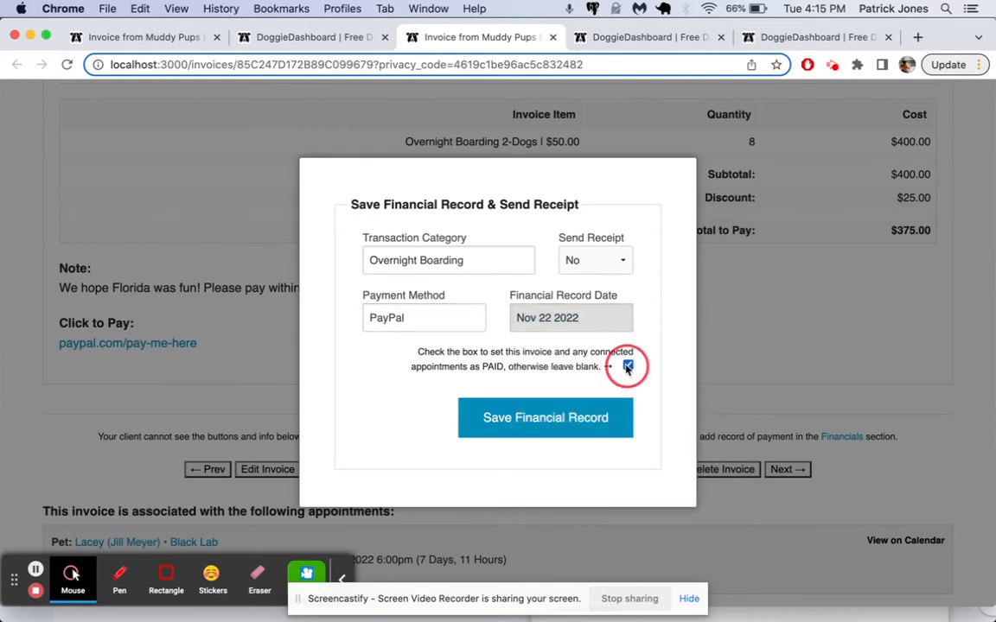
{"action": "left_click", "coordinate": [553, 418]}
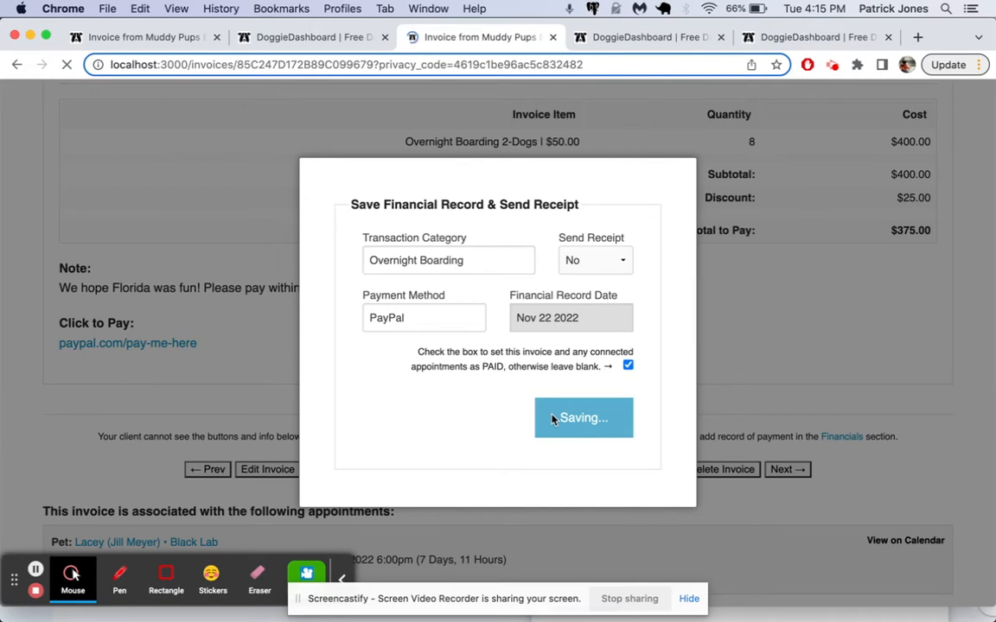
Step: Check the status of the invoice and the payment status of its associated appointments
{"action": "scroll", "coordinate": [553, 420], "scroll_direction": "down", "scroll_amount": 3}
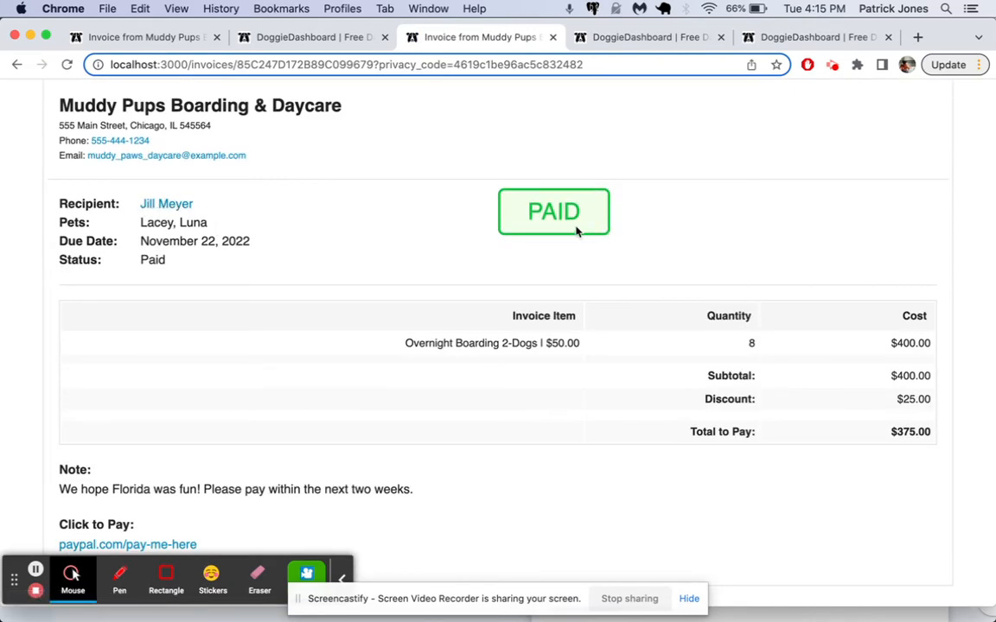
{"action": "scroll", "coordinate": [907, 442], "scroll_direction": "down", "scroll_amount": 8}
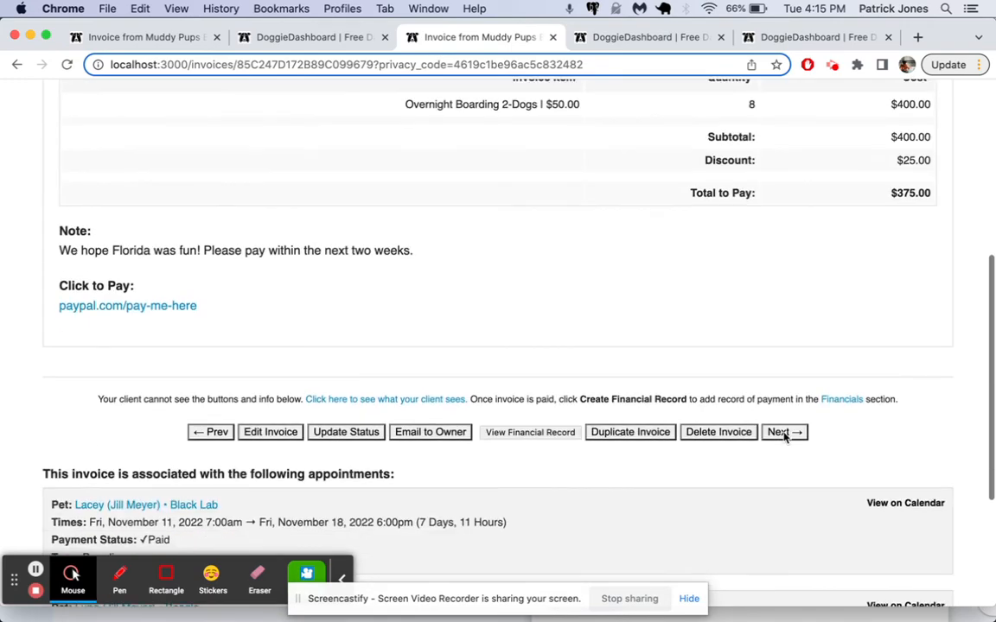
{"action": "left_click_drag", "start_coordinate": [171, 419], "coordinate": [22, 368]}
{"action": "left_click", "coordinate": [92, 277]}
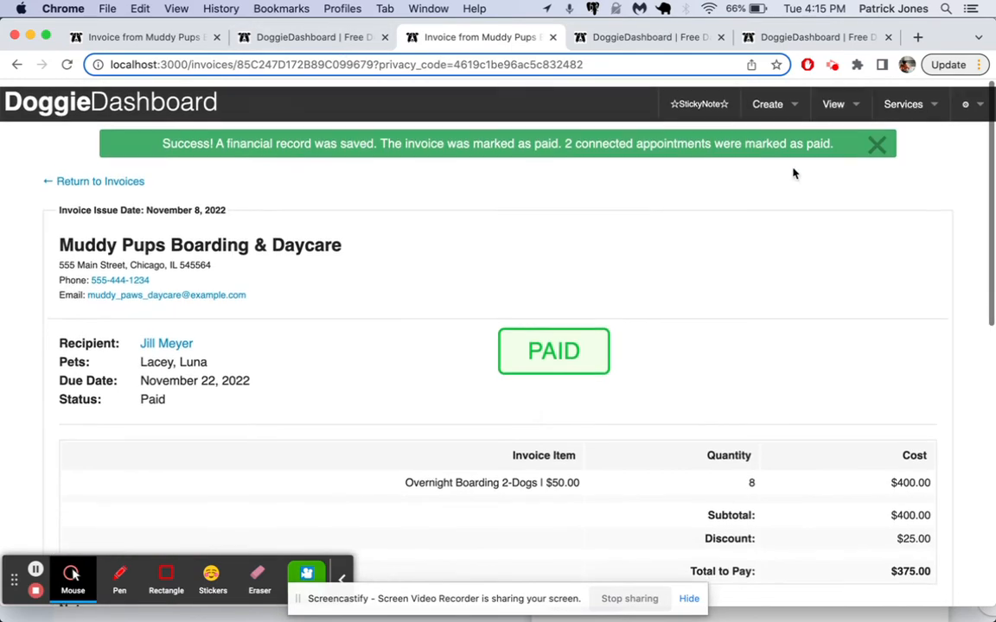
Step: Open the financial entries and examine the amount, payment method and category of the new Overnight Boarding record
{"action": "left_click", "coordinate": [835, 99]}
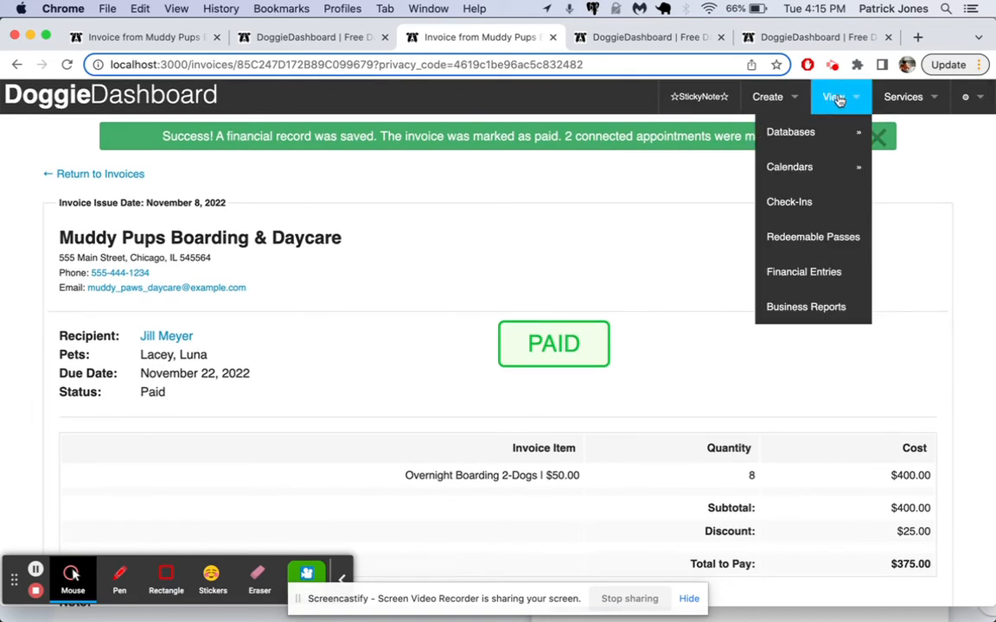
{"action": "left_click", "coordinate": [806, 274]}
{"action": "scroll", "coordinate": [693, 381], "scroll_direction": "down", "scroll_amount": 10}
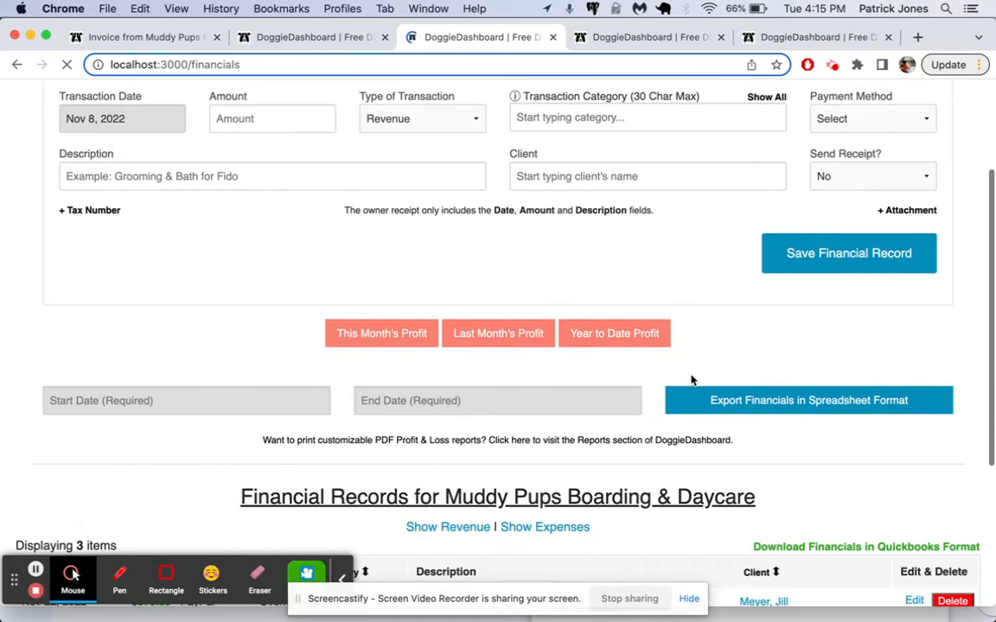
{"action": "left_click_drag", "start_coordinate": [132, 356], "coordinate": [183, 357]}
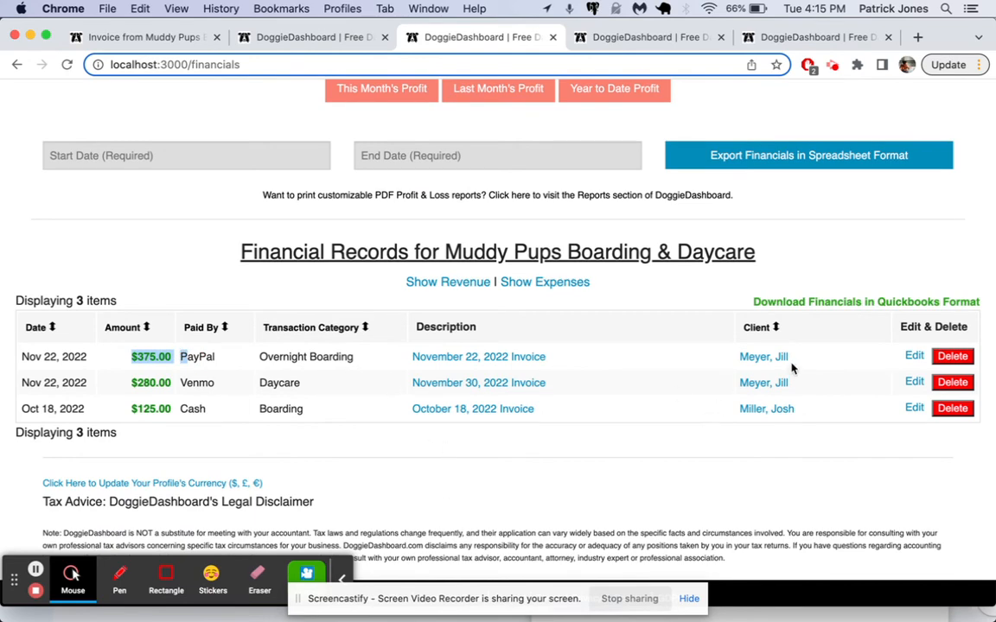
Step: Start a new invoice from the invoices list and look over its blank form
{"action": "scroll", "coordinate": [533, 180], "scroll_direction": "up", "scroll_amount": 10}
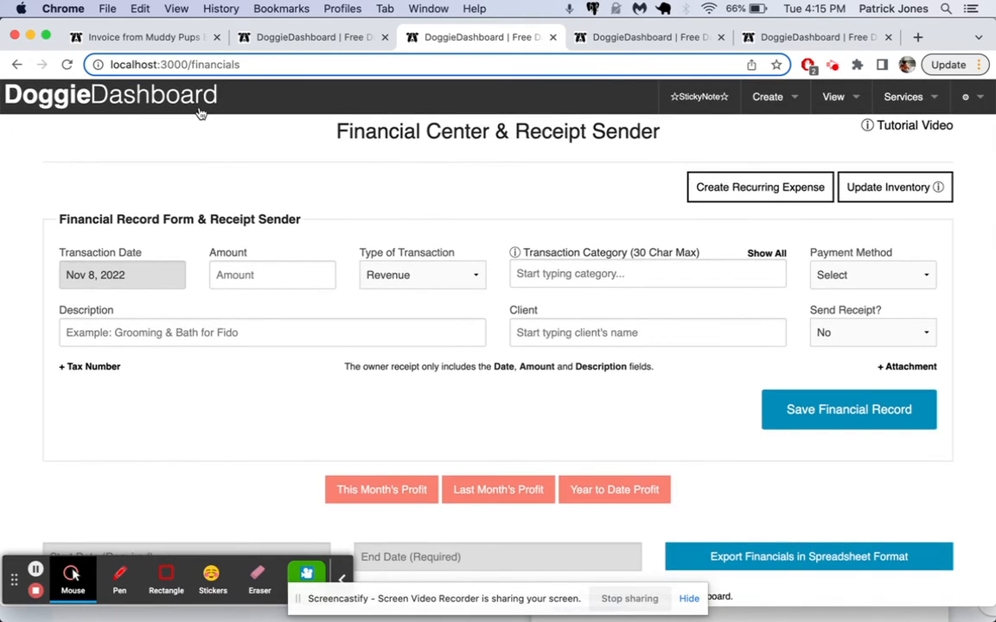
{"action": "left_click", "coordinate": [199, 106]}
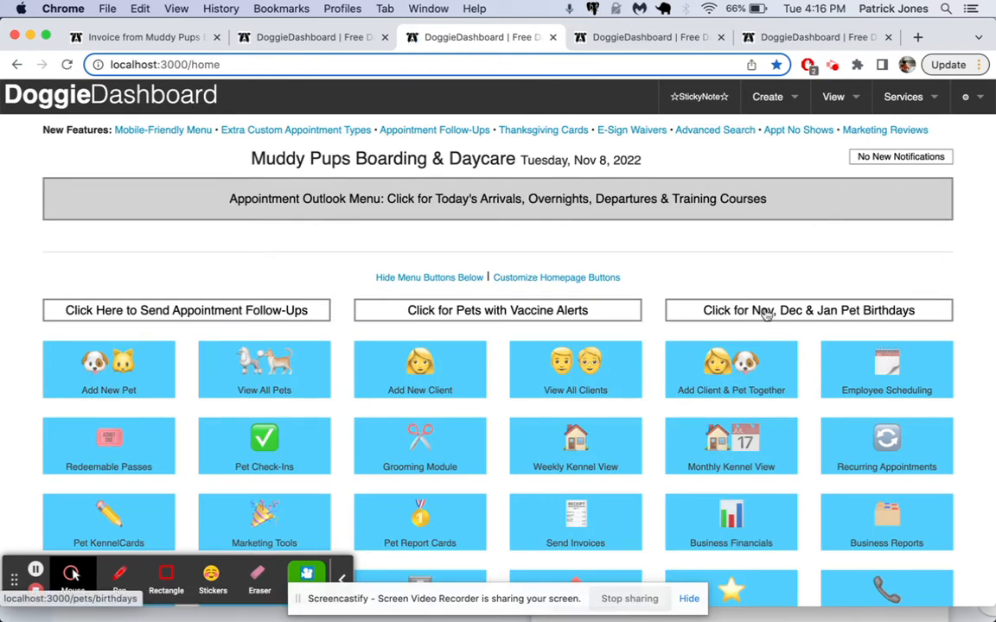
{"action": "scroll", "coordinate": [763, 312], "scroll_direction": "down", "scroll_amount": 3}
{"action": "left_click", "coordinate": [612, 294]}
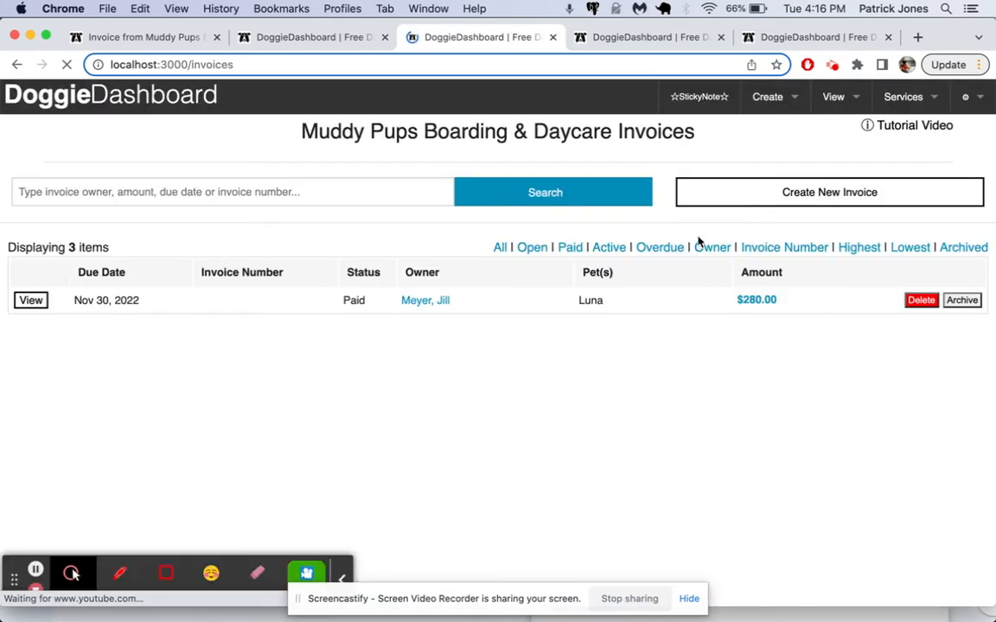
{"action": "left_click", "coordinate": [773, 199]}
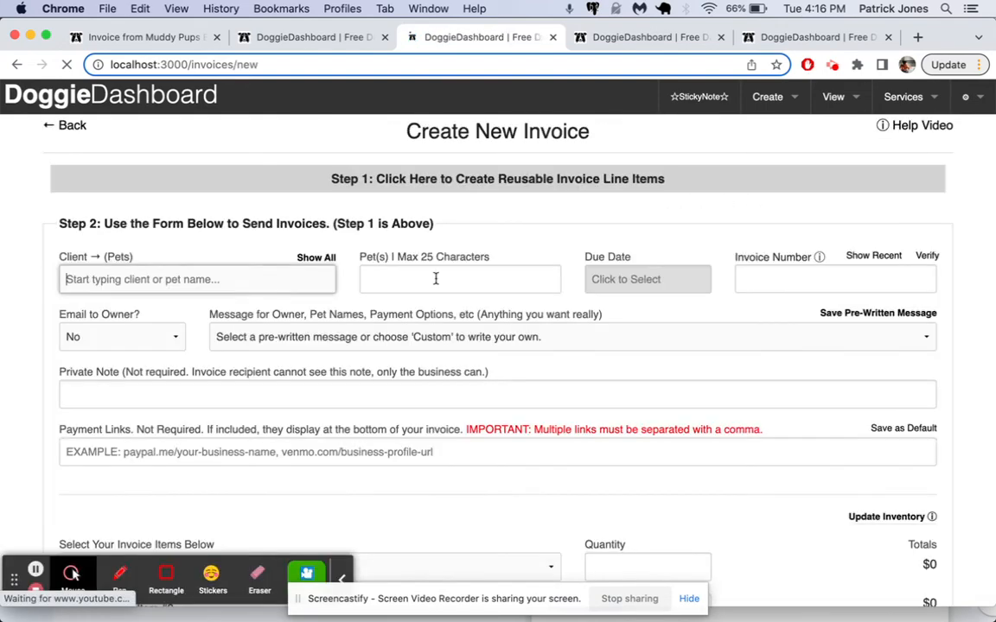
{"action": "scroll", "coordinate": [557, 278], "scroll_direction": "down", "scroll_amount": 4}
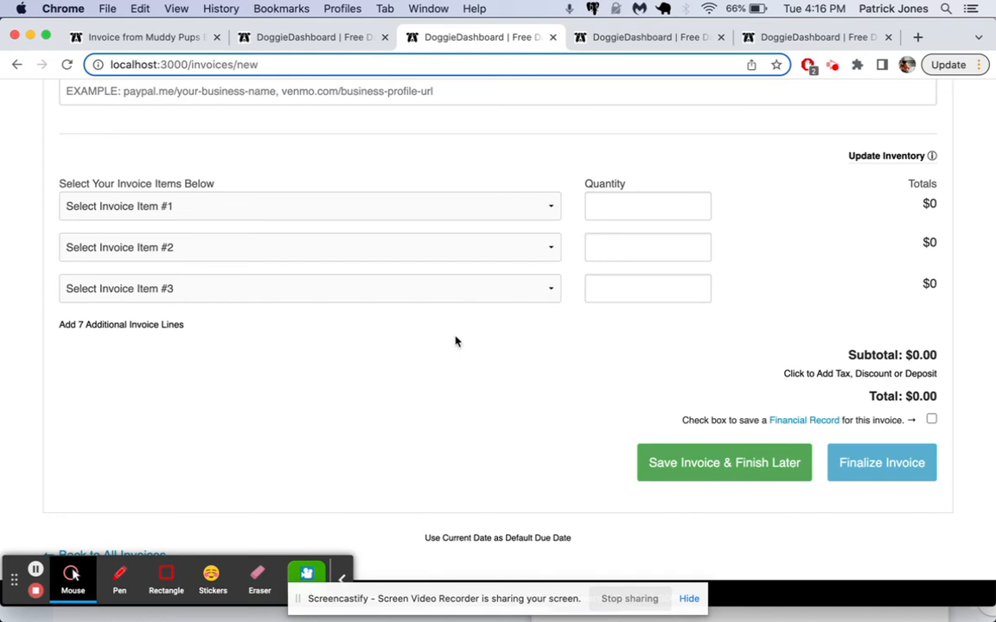
{"action": "scroll", "coordinate": [491, 416], "scroll_direction": "up", "scroll_amount": 5}
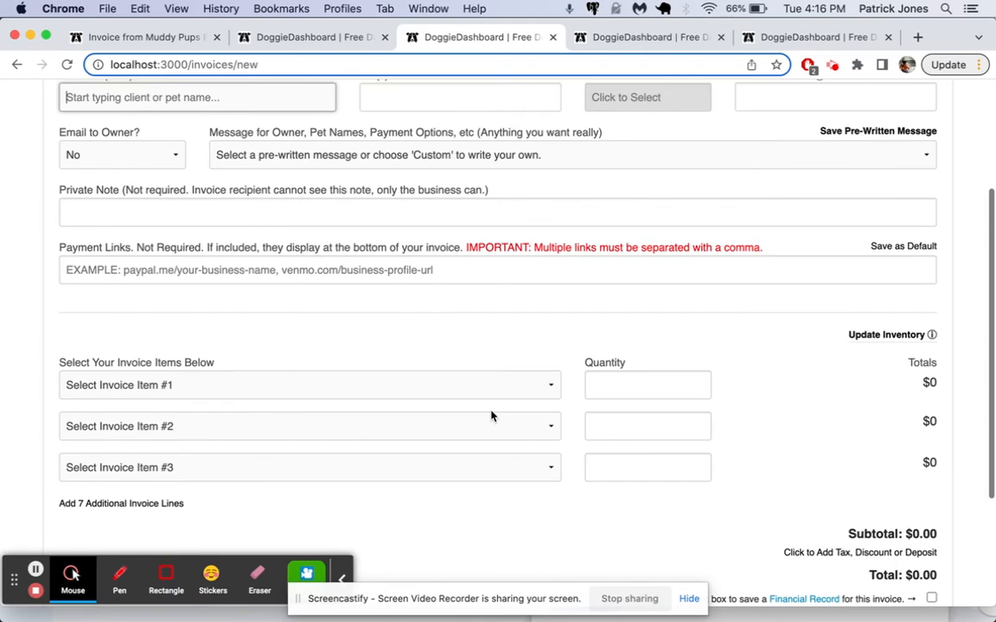
{"action": "mouse_move", "coordinate": [783, 206]}
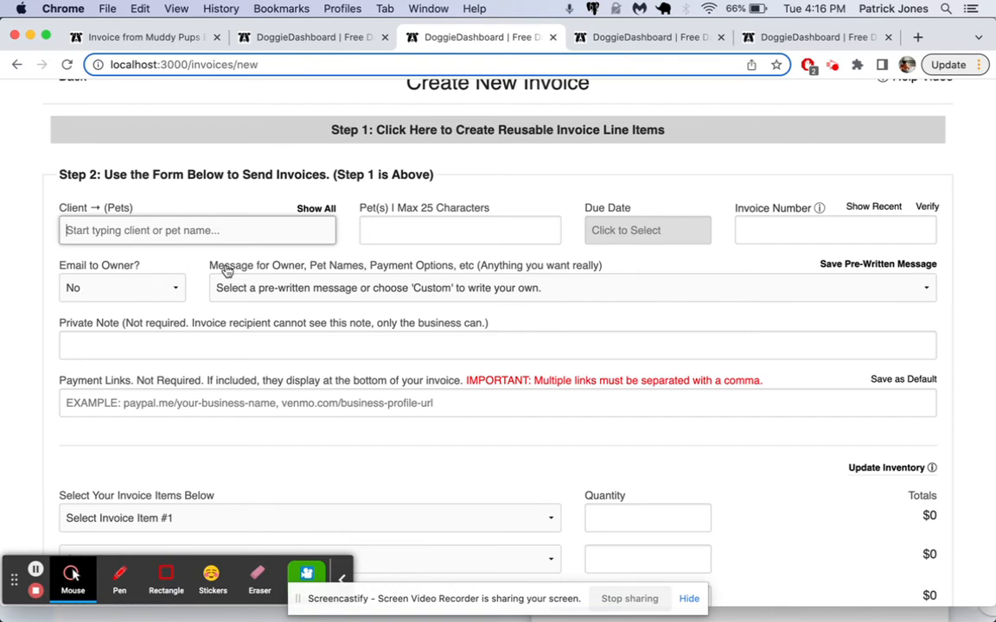
Step: Select the client who owns Lexy and enter Lexy as the invoice's pet
{"action": "type", "text": "m"}
{"action": "key", "text": "Down"}
{"action": "key", "text": "Down"}
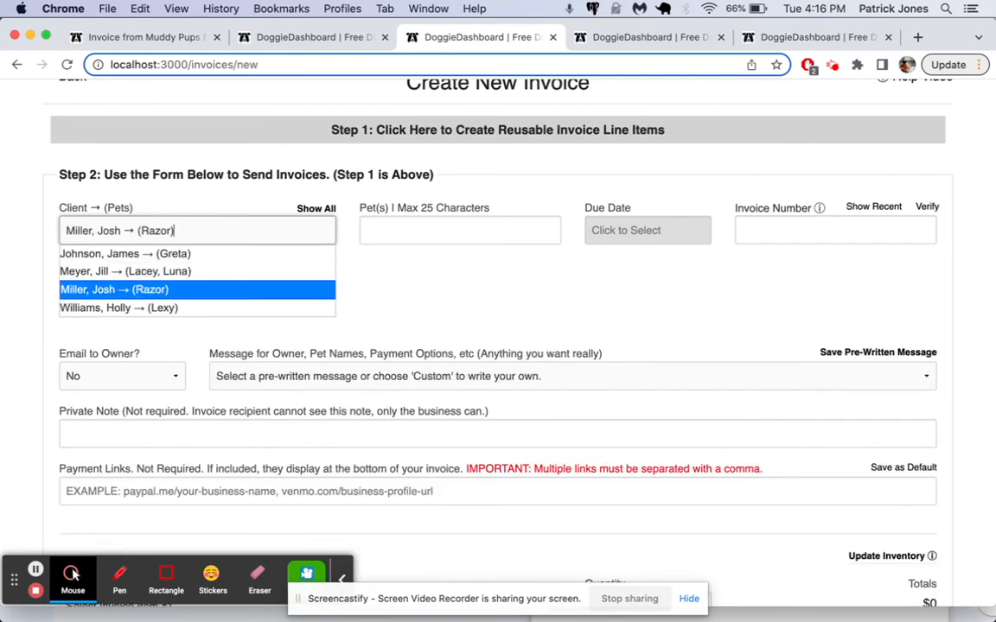
{"action": "key", "text": "Return"}
{"action": "key", "text": "Tab"}
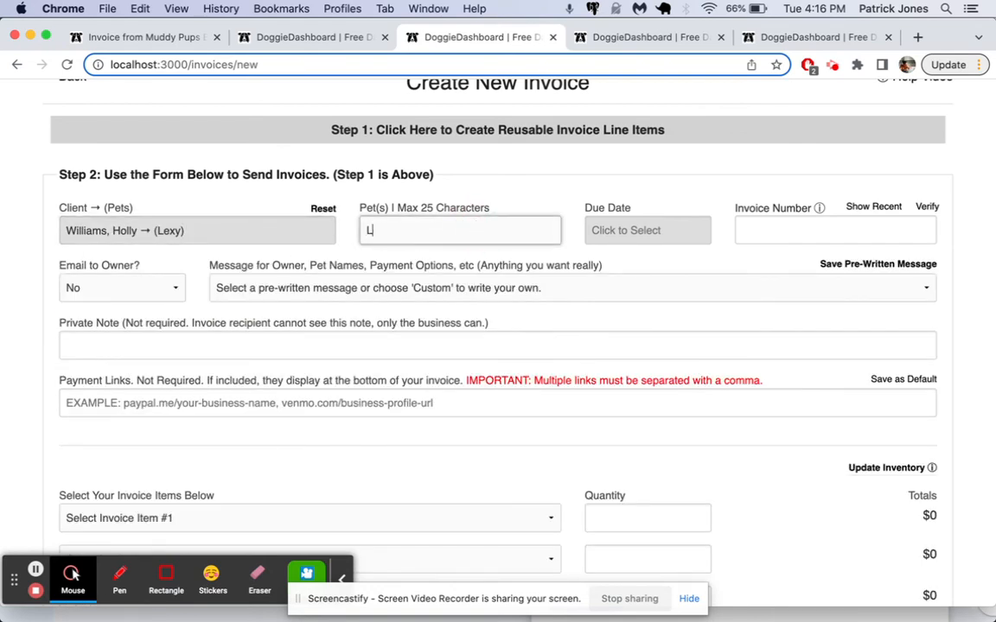
Step: Add Full-Day Daycare at $25.00 with quantity 5 as the first invoice item
{"action": "scroll", "coordinate": [489, 243], "scroll_direction": "down", "scroll_amount": 3}
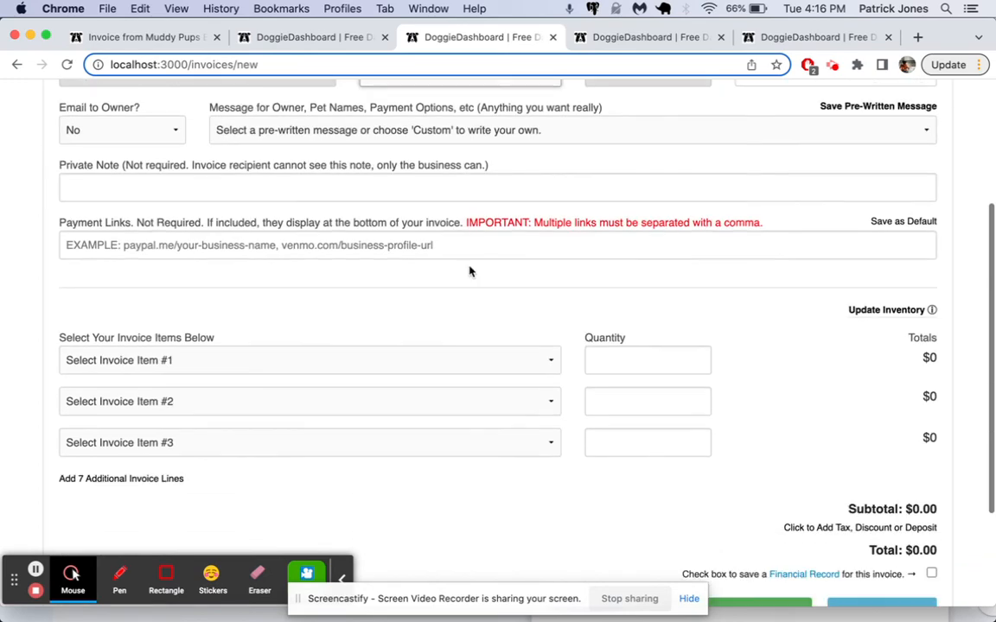
{"action": "left_click", "coordinate": [437, 358]}
{"action": "left_click", "coordinate": [416, 391]}
{"action": "left_click", "coordinate": [625, 352]}
{"action": "type", "text": "5"}
{"action": "scroll", "coordinate": [750, 393], "scroll_direction": "down", "scroll_amount": 2}
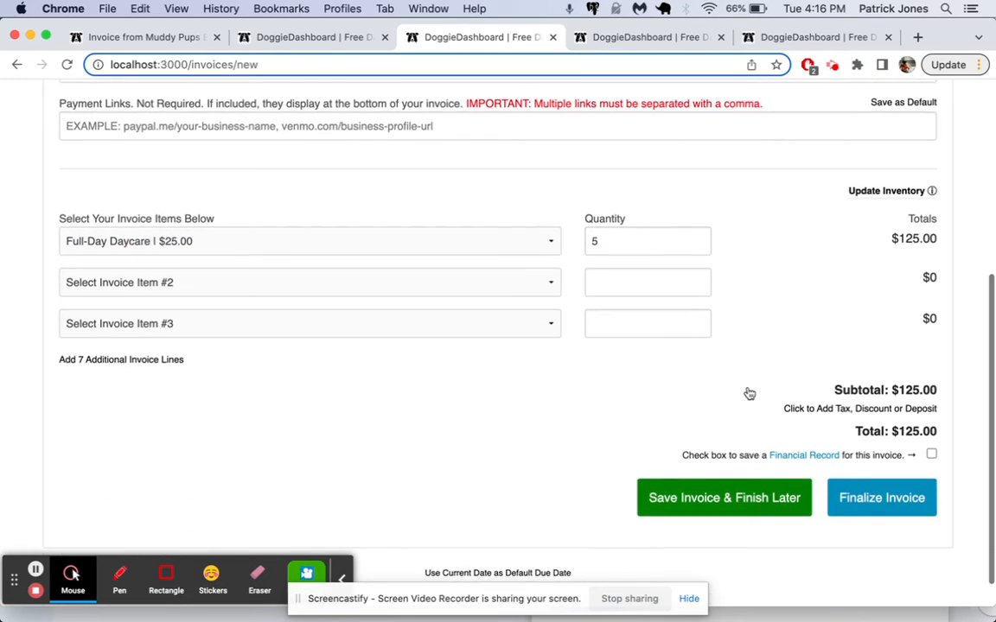
Step: Set the new invoice's due date to Nov 8 2022 and save the invoice to finish later
{"action": "left_click", "coordinate": [726, 506]}
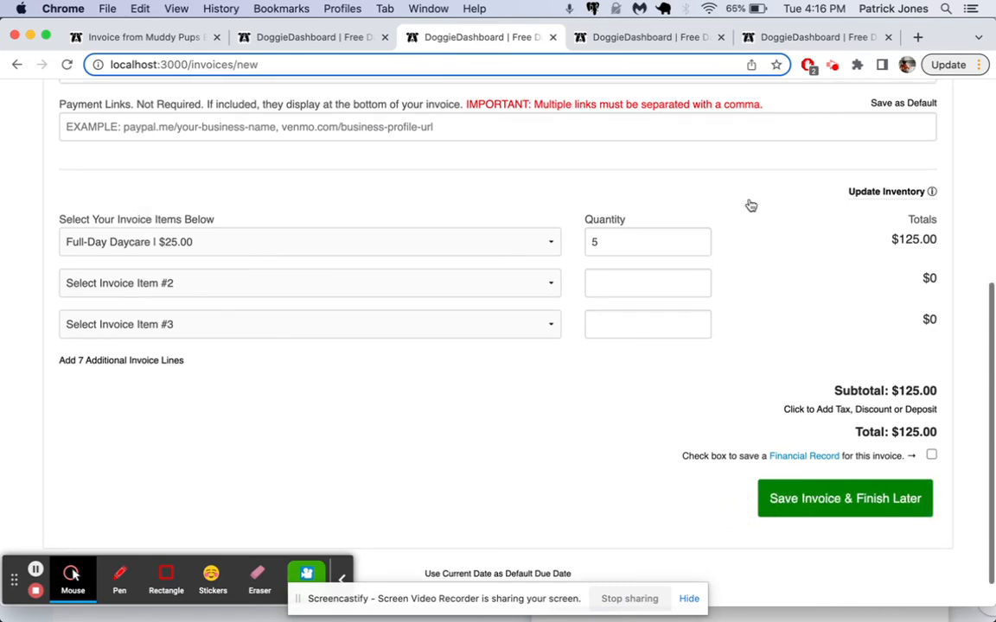
{"action": "left_click", "coordinate": [670, 263]}
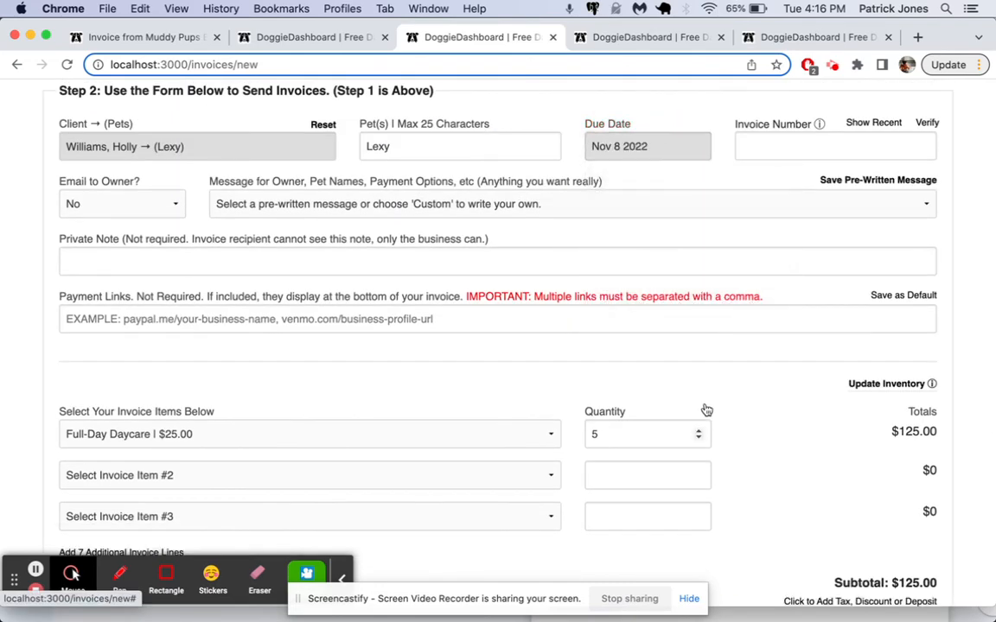
{"action": "scroll", "coordinate": [705, 406], "scroll_direction": "down", "scroll_amount": 5}
{"action": "left_click", "coordinate": [802, 467]}
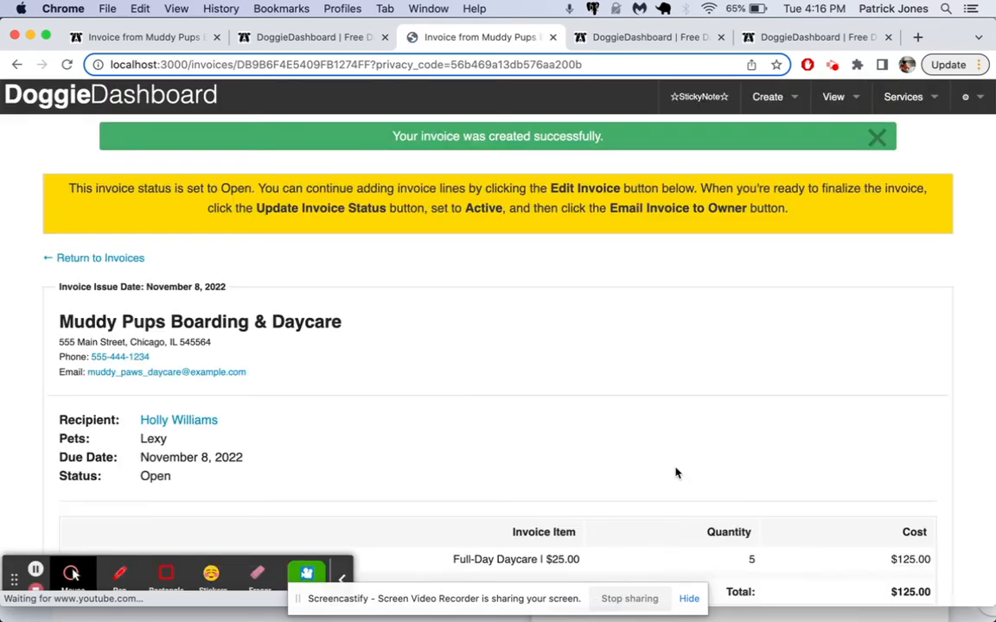
{"action": "left_click", "coordinate": [878, 137]}
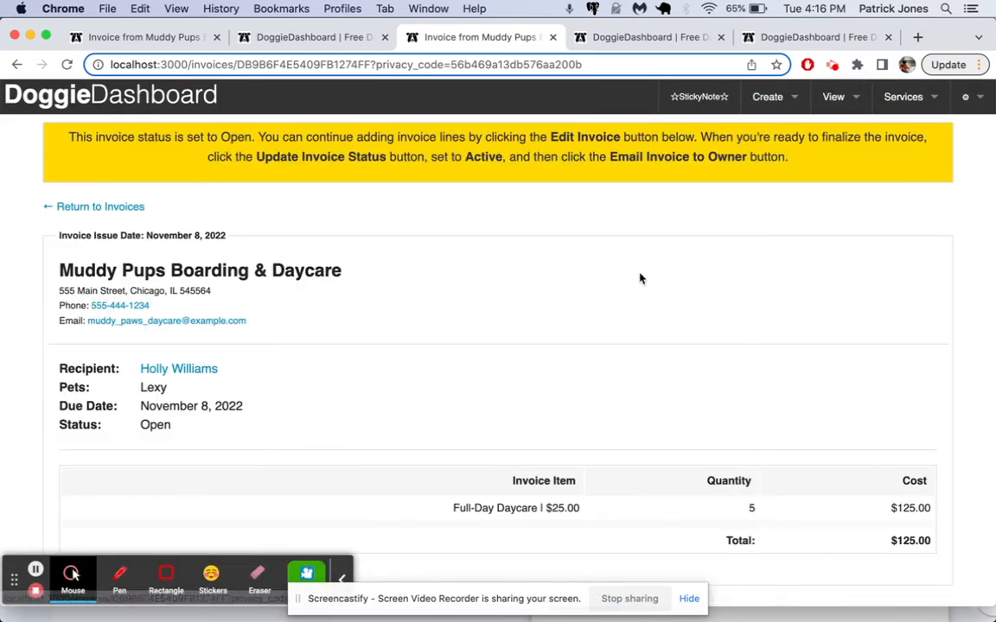
Step: Edit the saved open invoice and add Nail Trim at $10.00 with quantity 2 as its second line
{"action": "scroll", "coordinate": [522, 256], "scroll_direction": "down", "scroll_amount": 3}
{"action": "scroll", "coordinate": [522, 258], "scroll_direction": "up", "scroll_amount": 5}
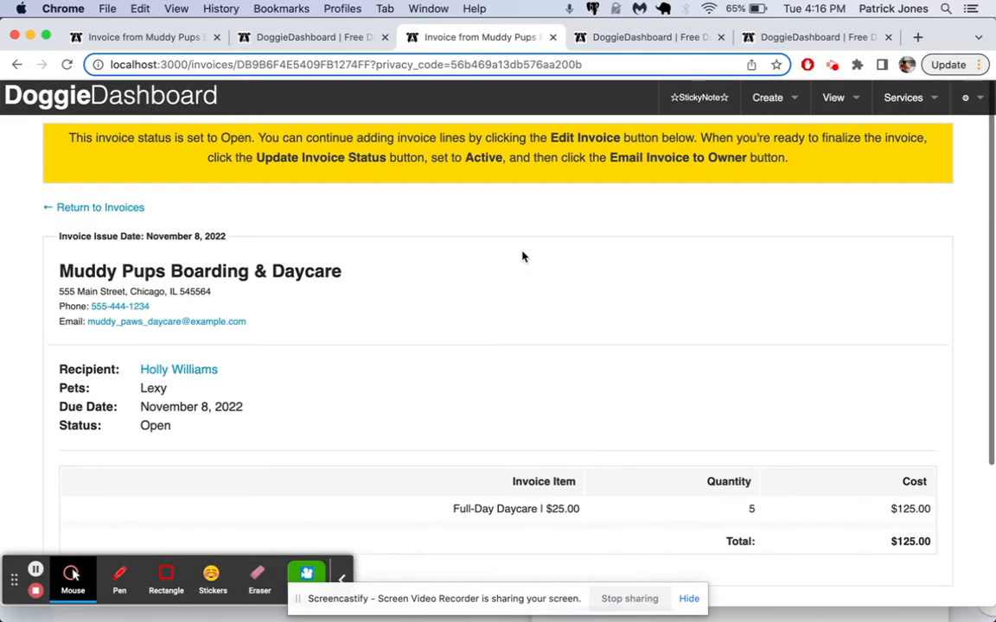
{"action": "scroll", "coordinate": [391, 443], "scroll_direction": "down", "scroll_amount": 2}
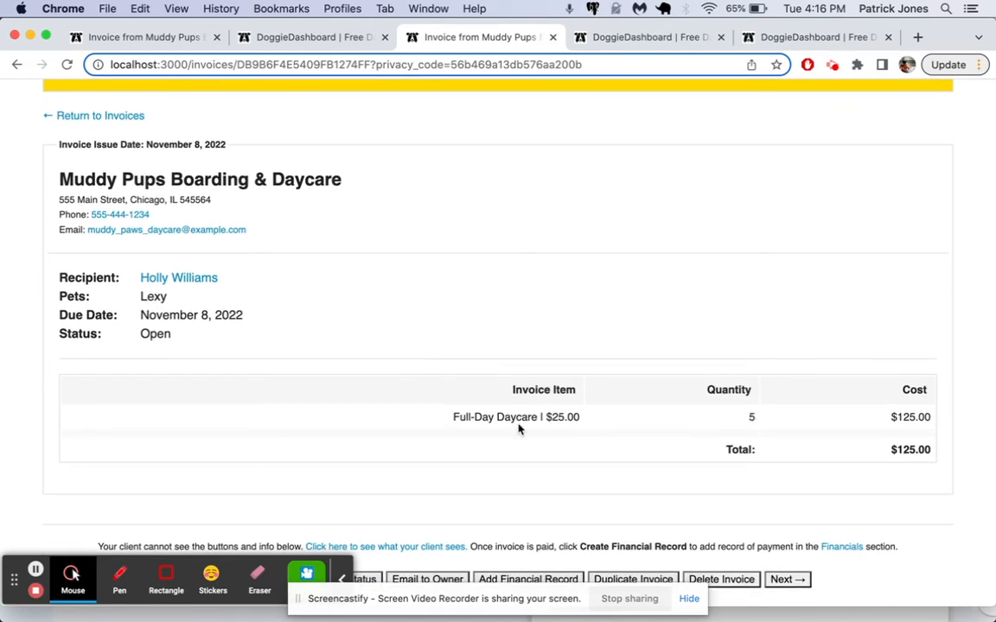
{"action": "scroll", "coordinate": [691, 415], "scroll_direction": "down", "scroll_amount": 3}
{"action": "left_click", "coordinate": [259, 486]}
{"action": "scroll", "coordinate": [256, 491], "scroll_direction": "down", "scroll_amount": 4}
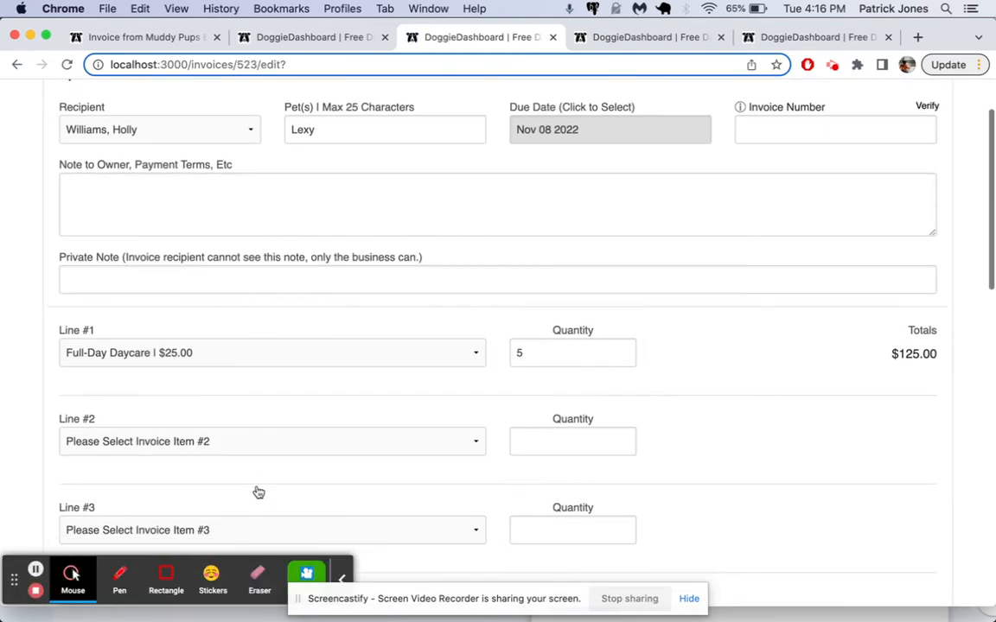
{"action": "left_click", "coordinate": [223, 356]}
{"action": "left_click", "coordinate": [215, 419]}
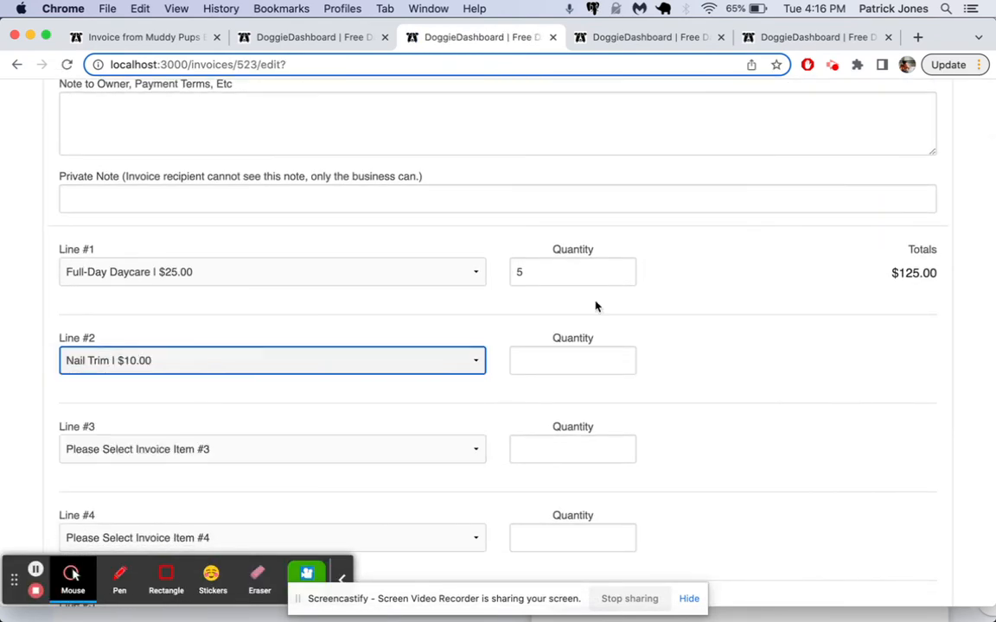
{"action": "left_click", "coordinate": [578, 361]}
{"action": "type", "text": "2"}
Step: Add Overnight Boarding 1-Dog at $30.00 with quantity 3 as the invoice's third line and save the changes
{"action": "scroll", "coordinate": [685, 363], "scroll_direction": "down", "scroll_amount": 3}
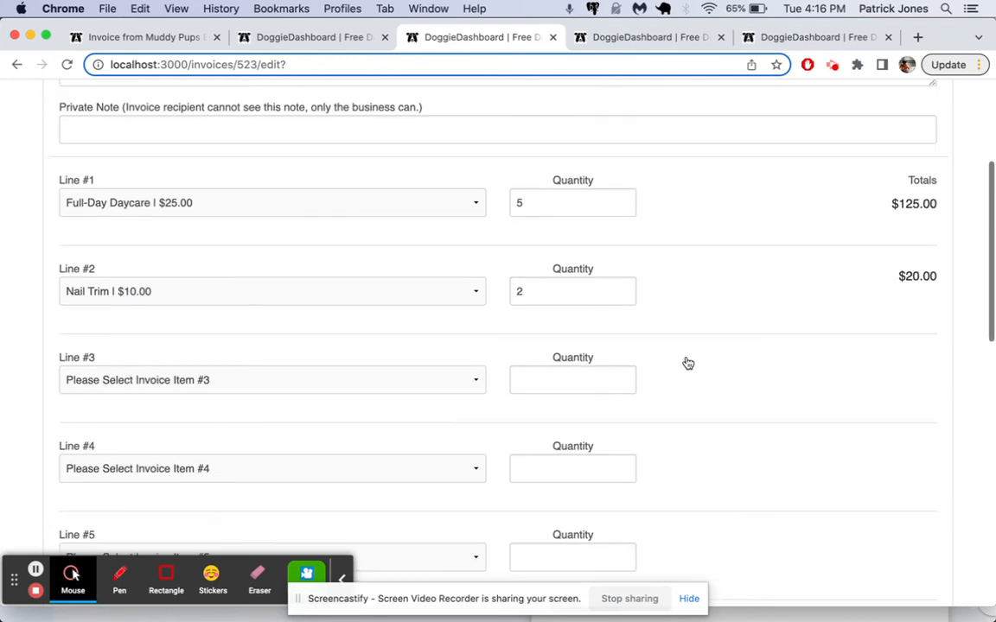
{"action": "left_click", "coordinate": [302, 344]}
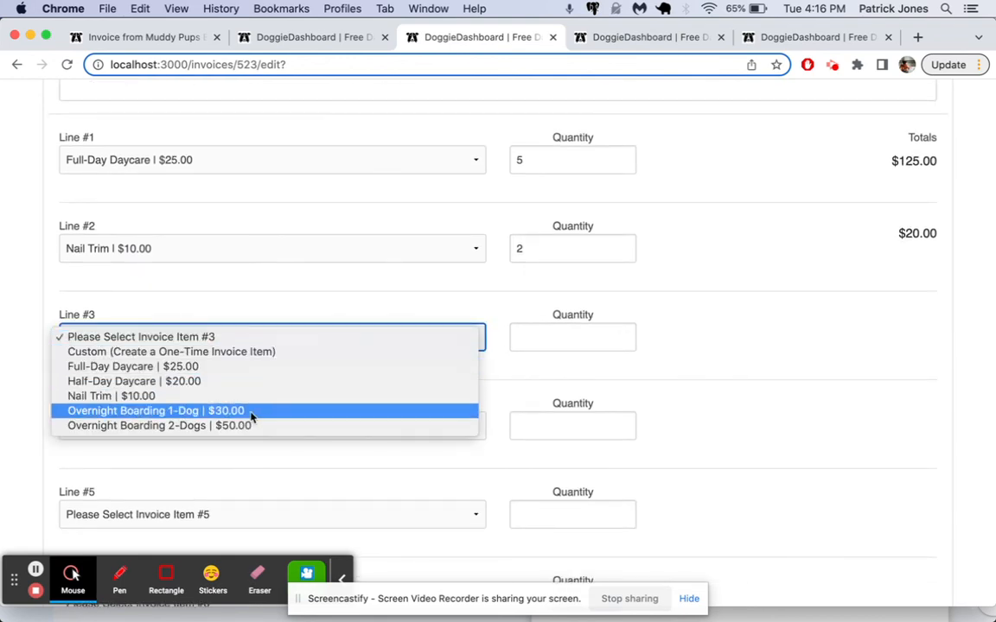
{"action": "left_click", "coordinate": [216, 410]}
{"action": "left_click", "coordinate": [559, 340]}
{"action": "type", "text": "3"}
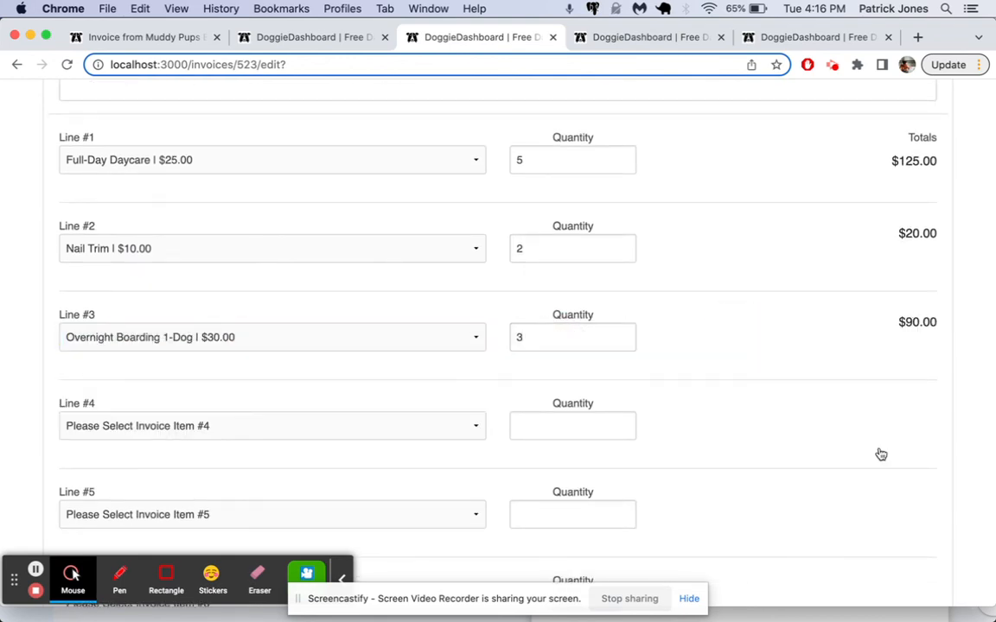
{"action": "scroll", "coordinate": [880, 454], "scroll_direction": "down", "scroll_amount": 10}
{"action": "left_click", "coordinate": [856, 429]}
{"action": "left_click", "coordinate": [878, 502]}
Step: Change the status of Lexy's invoice to Active
{"action": "scroll", "coordinate": [871, 501], "scroll_direction": "down", "scroll_amount": 5}
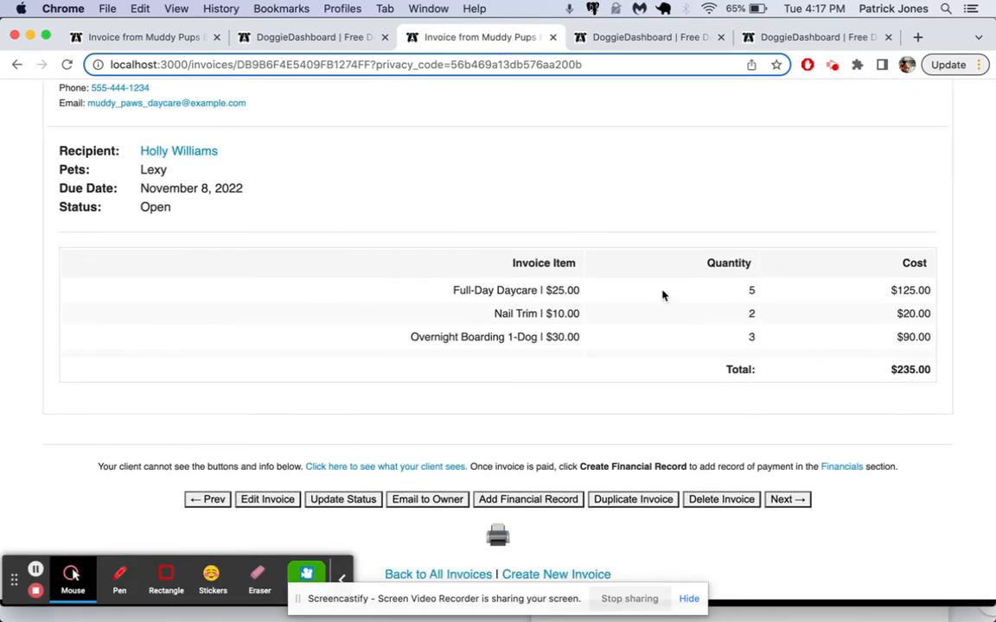
{"action": "scroll", "coordinate": [662, 294], "scroll_direction": "up", "scroll_amount": 2}
{"action": "scroll", "coordinate": [662, 294], "scroll_direction": "down", "scroll_amount": 3}
{"action": "left_click", "coordinate": [338, 487]}
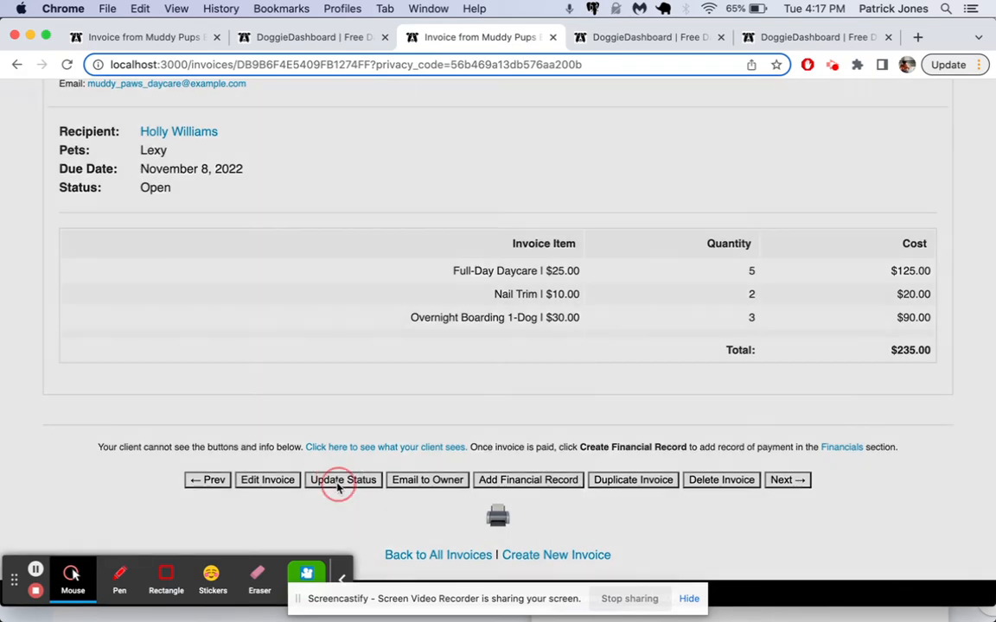
{"action": "left_click", "coordinate": [407, 260]}
{"action": "left_click", "coordinate": [386, 276]}
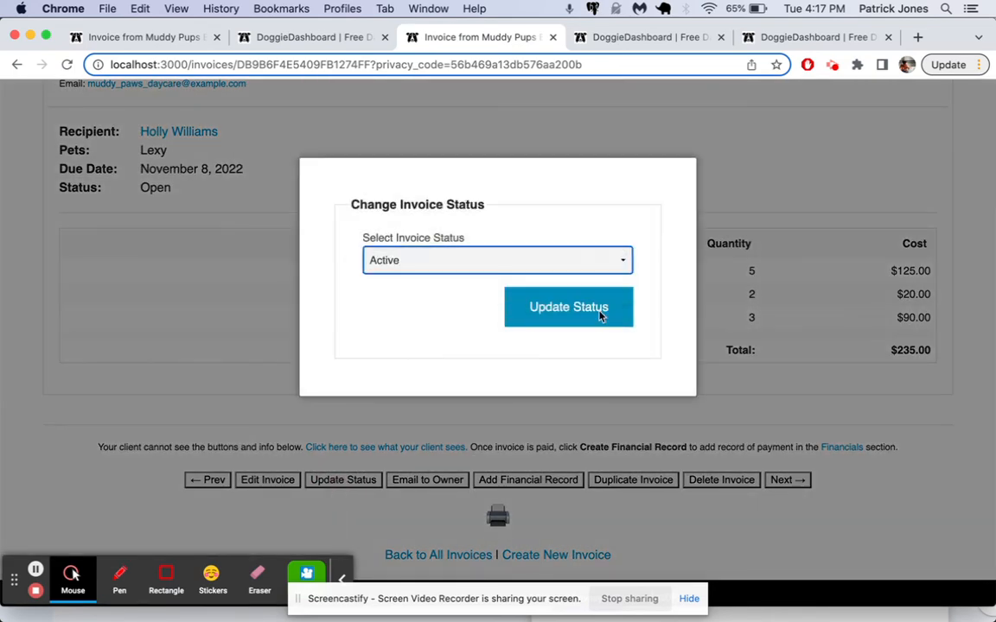
{"action": "left_click", "coordinate": [599, 313]}
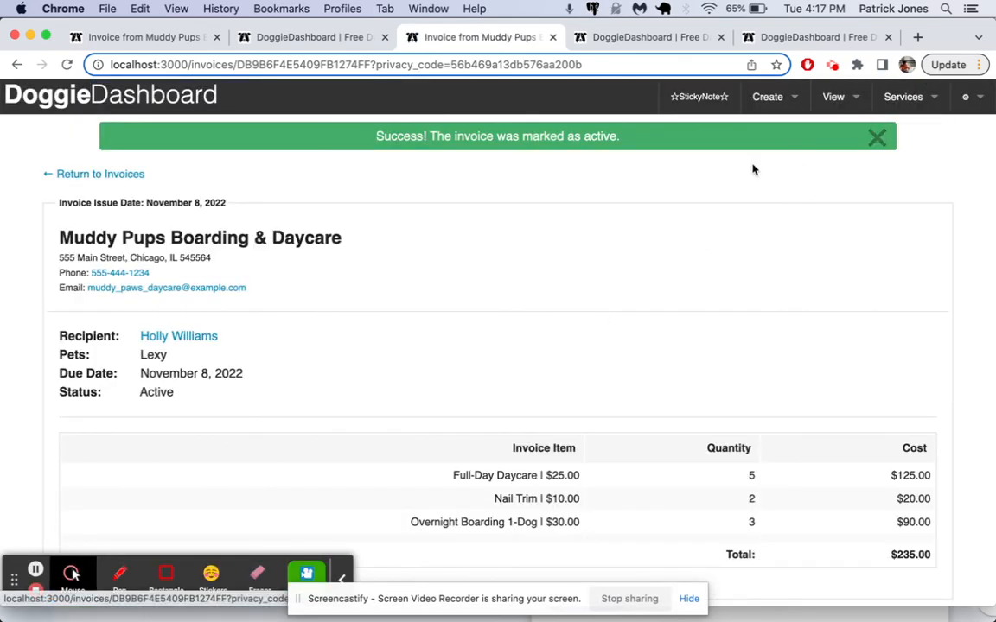
{"action": "left_click", "coordinate": [877, 137]}
Step: Email the invoice to the owner, check the delivered message's due date and amount, and return to the invoice
{"action": "scroll", "coordinate": [761, 329], "scroll_direction": "down", "scroll_amount": 4}
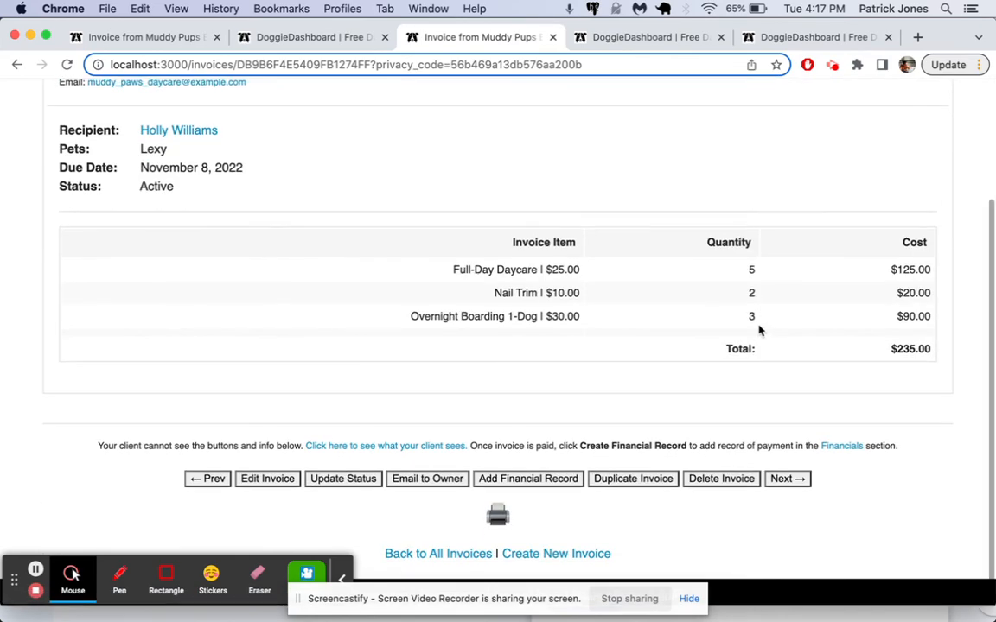
{"action": "left_click", "coordinate": [428, 481]}
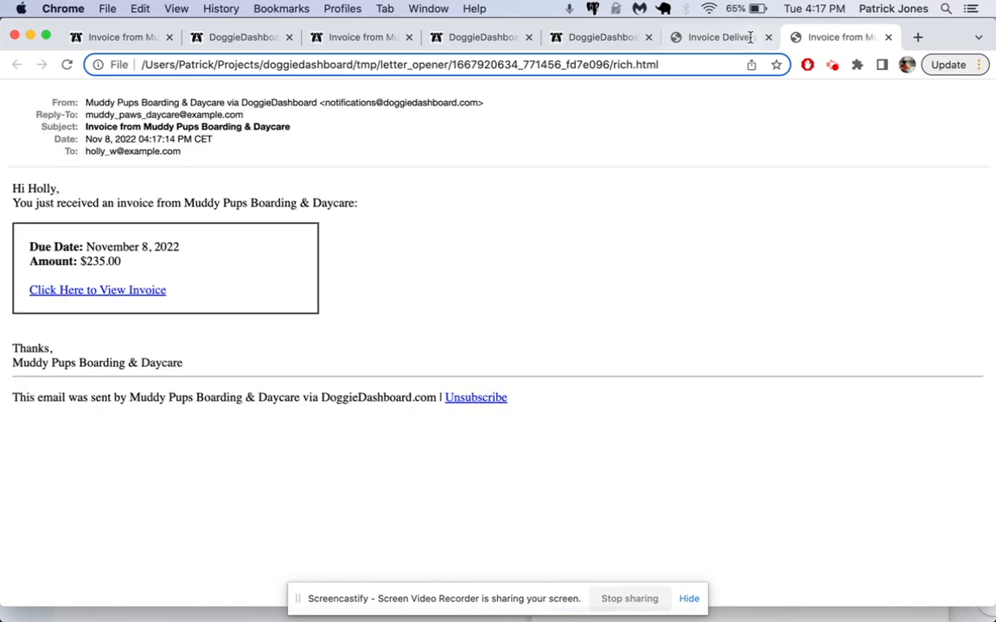
{"action": "left_click_drag", "start_coordinate": [11, 193], "coordinate": [188, 274]}
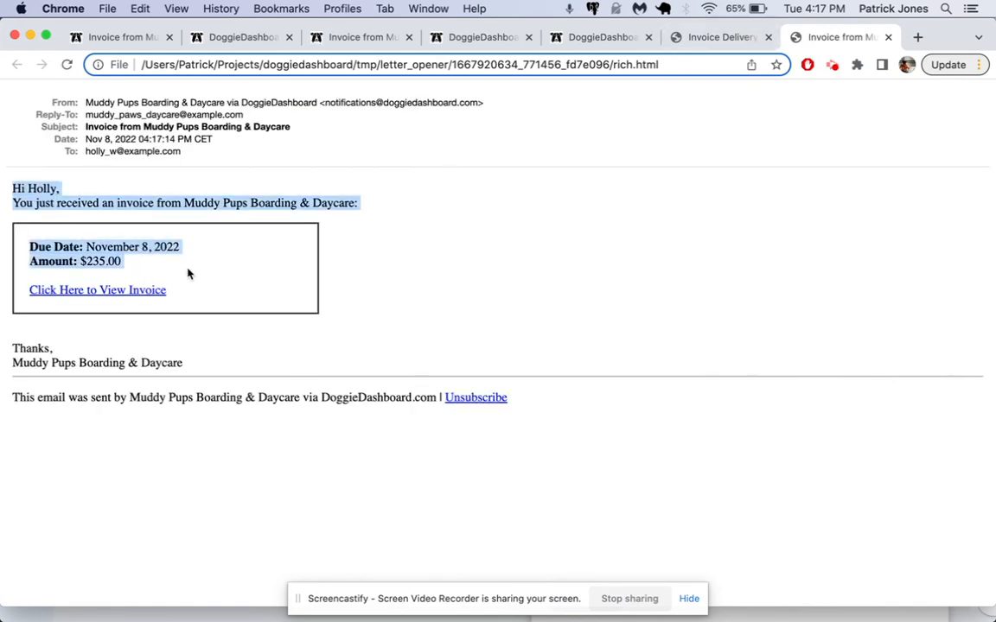
{"action": "left_click", "coordinate": [890, 37]}
{"action": "left_click", "coordinate": [886, 38]}
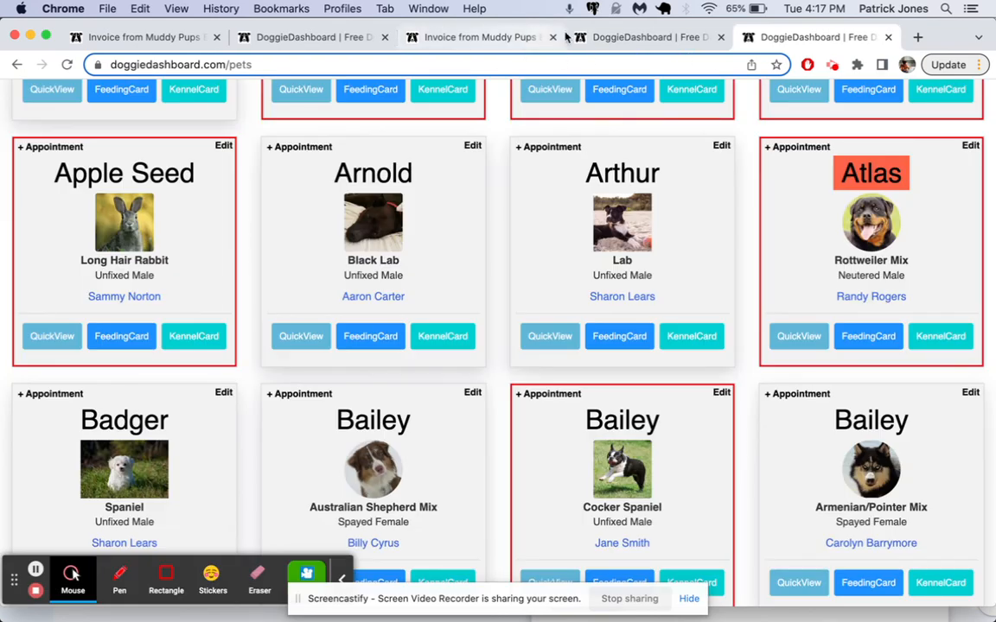
{"action": "left_click", "coordinate": [605, 37]}
{"action": "left_click", "coordinate": [471, 39]}
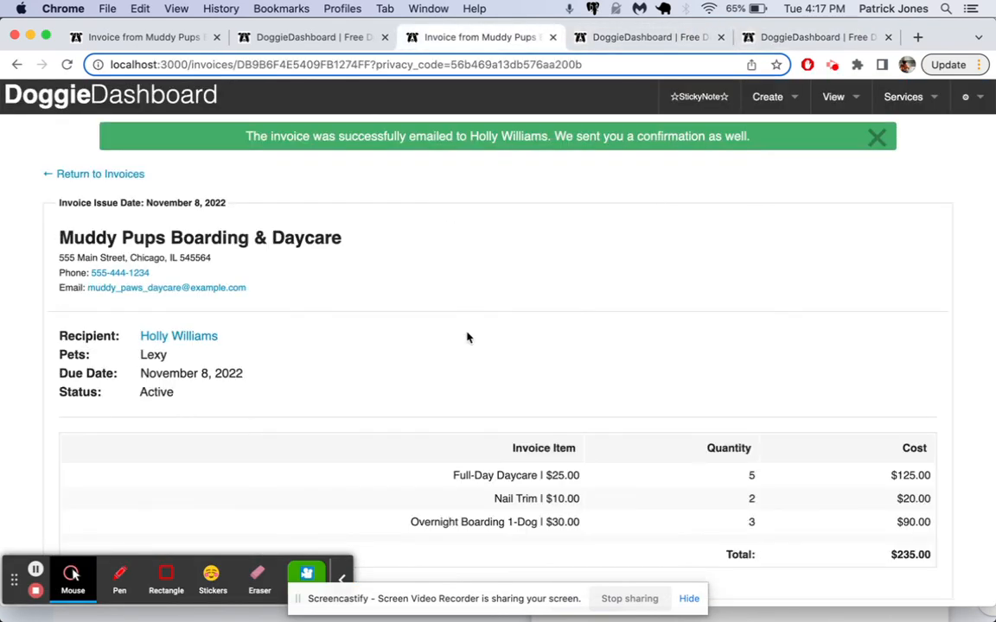
Step: Save a financial record for the invoice with category Boarding and payment method Check, marking the invoice as paid
{"action": "scroll", "coordinate": [467, 338], "scroll_direction": "down", "scroll_amount": 5}
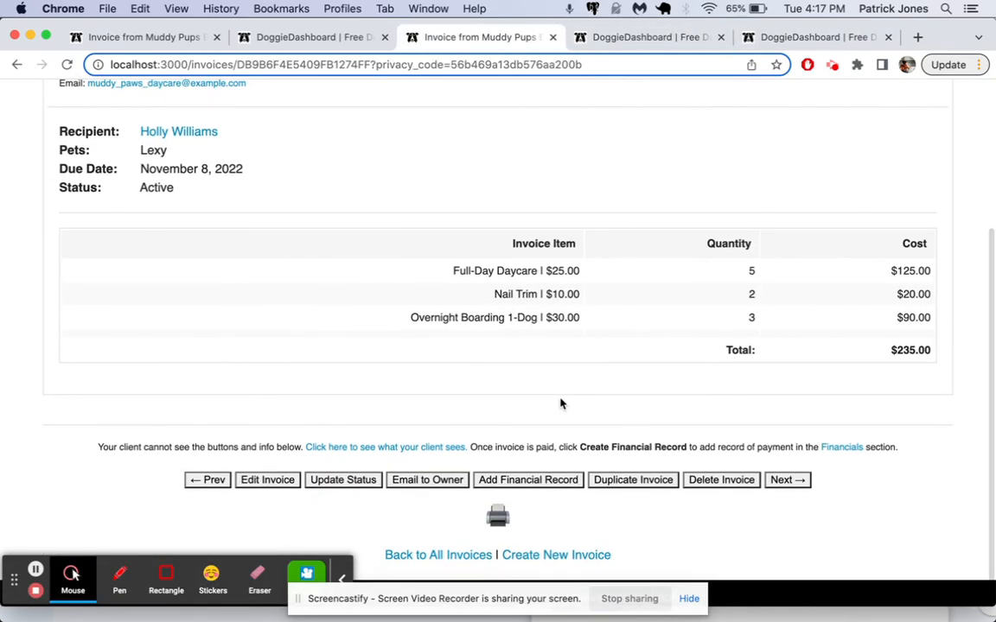
{"action": "left_click", "coordinate": [528, 480]}
{"action": "left_click", "coordinate": [456, 266]}
{"action": "type", "text": "Boarding"}
{"action": "left_click", "coordinate": [449, 311]}
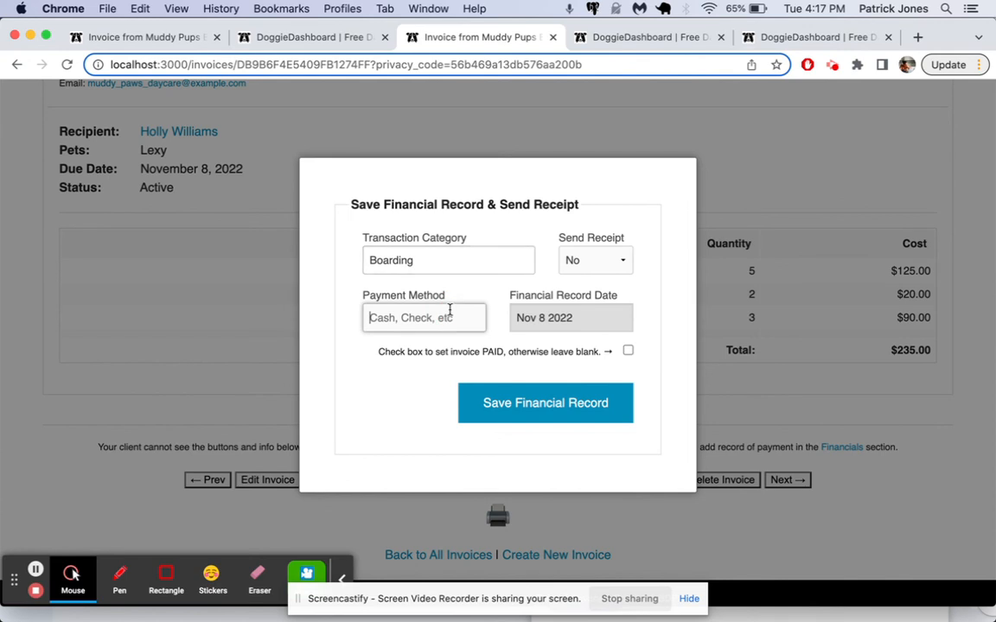
{"action": "type", "text": "Ch"}
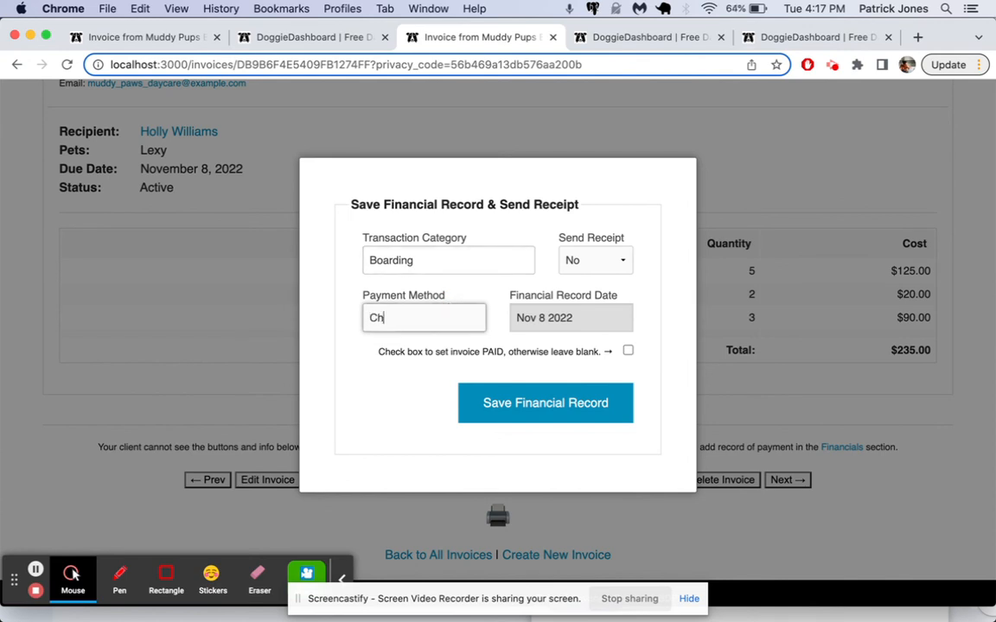
{"action": "left_click", "coordinate": [628, 350]}
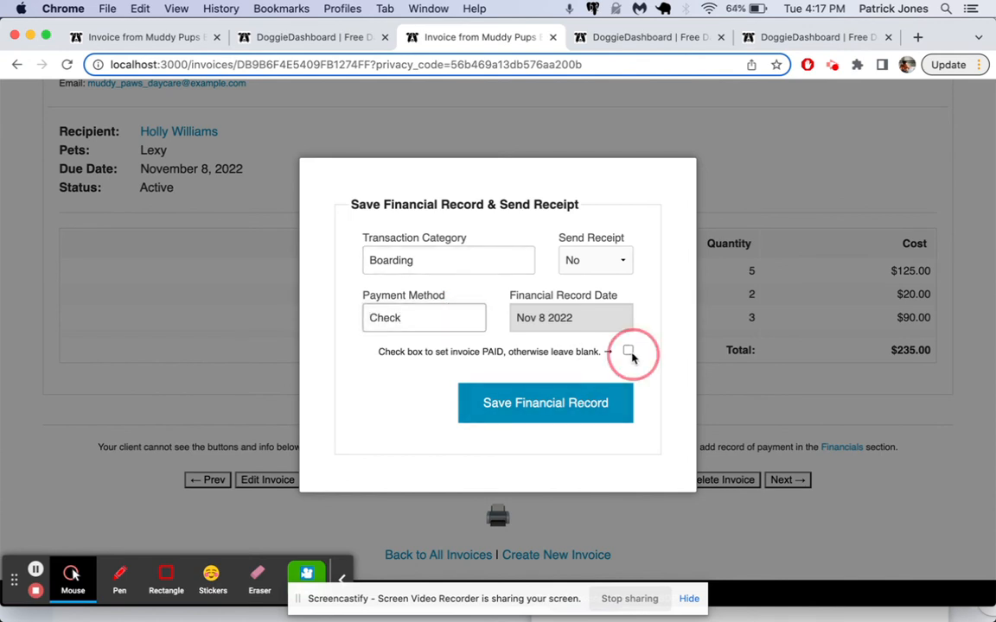
{"action": "left_click", "coordinate": [587, 410]}
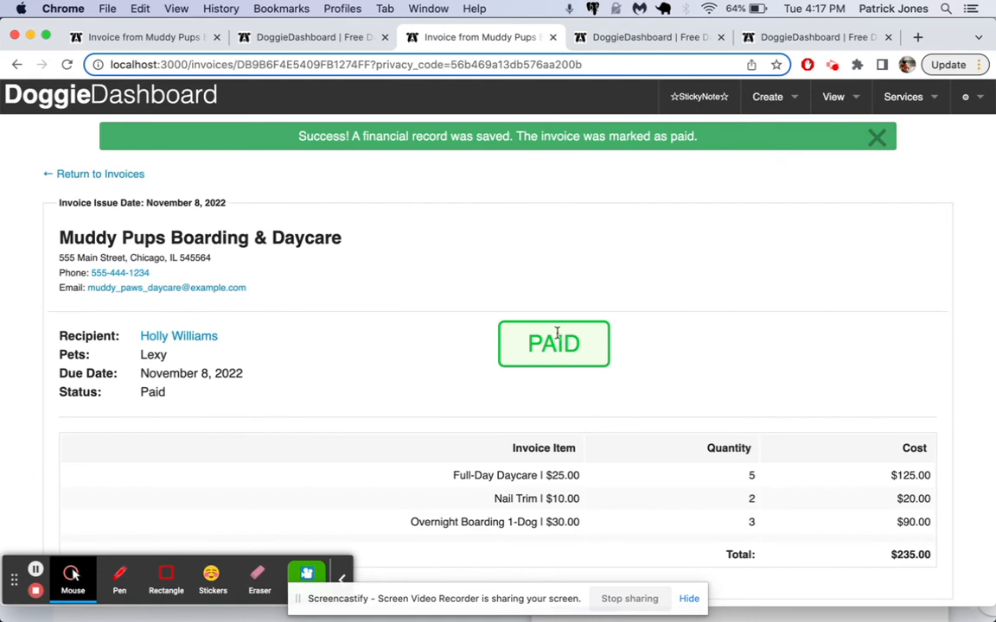
Step: Review the invoice's financial record and its entry in the list of all financial records, and return to the home page
{"action": "scroll", "coordinate": [447, 433], "scroll_direction": "down", "scroll_amount": 5}
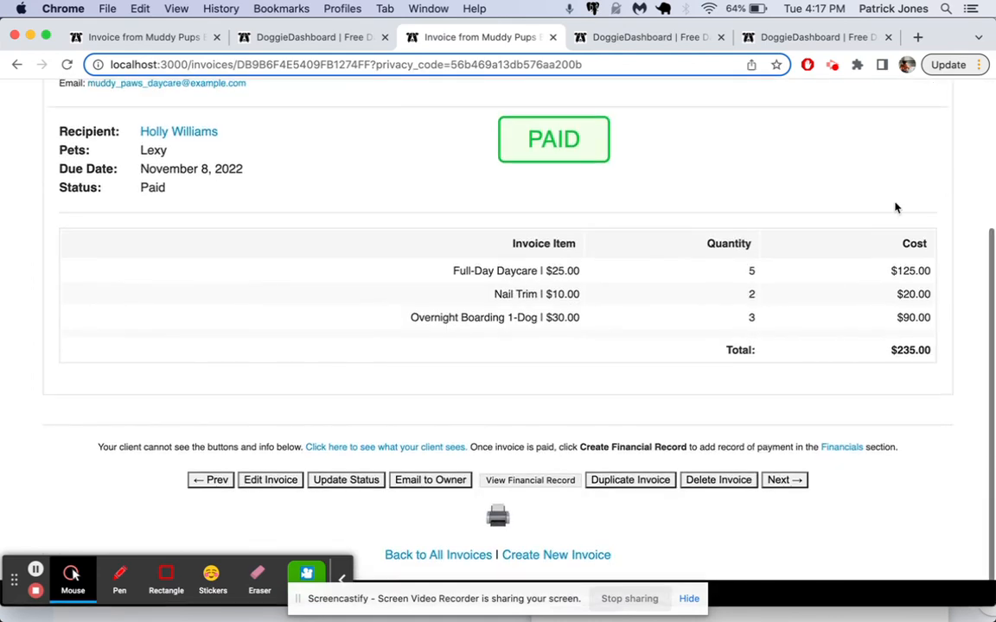
{"action": "left_click", "coordinate": [535, 481]}
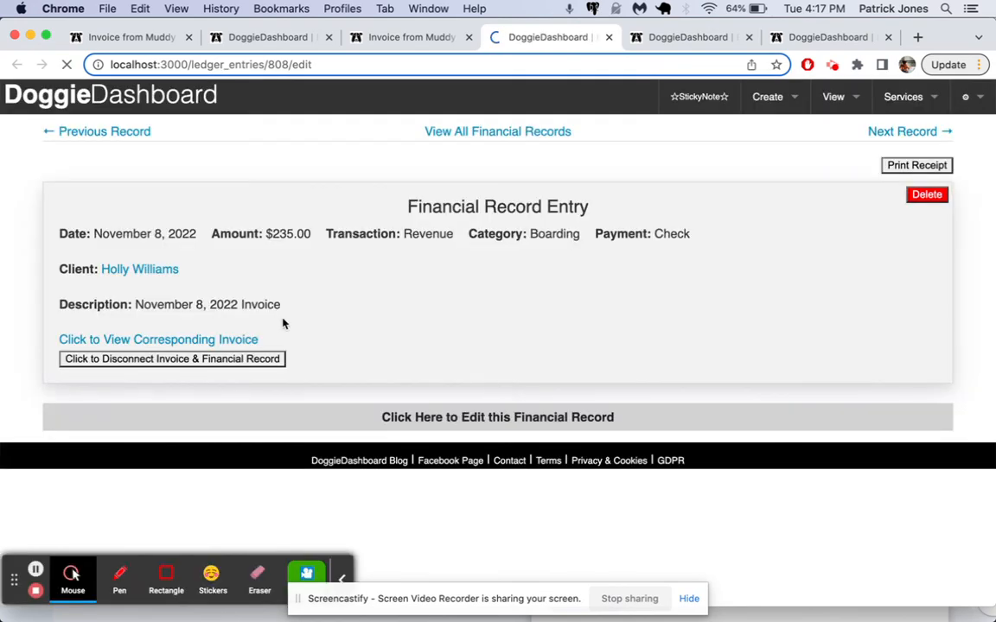
{"action": "left_click", "coordinate": [465, 133]}
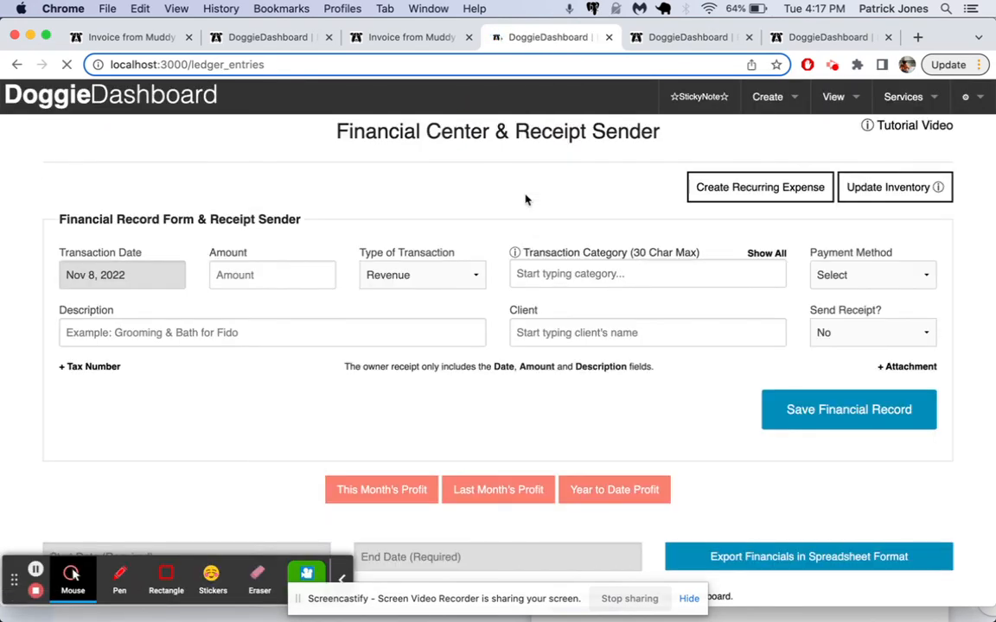
{"action": "scroll", "coordinate": [478, 324], "scroll_direction": "down", "scroll_amount": 5}
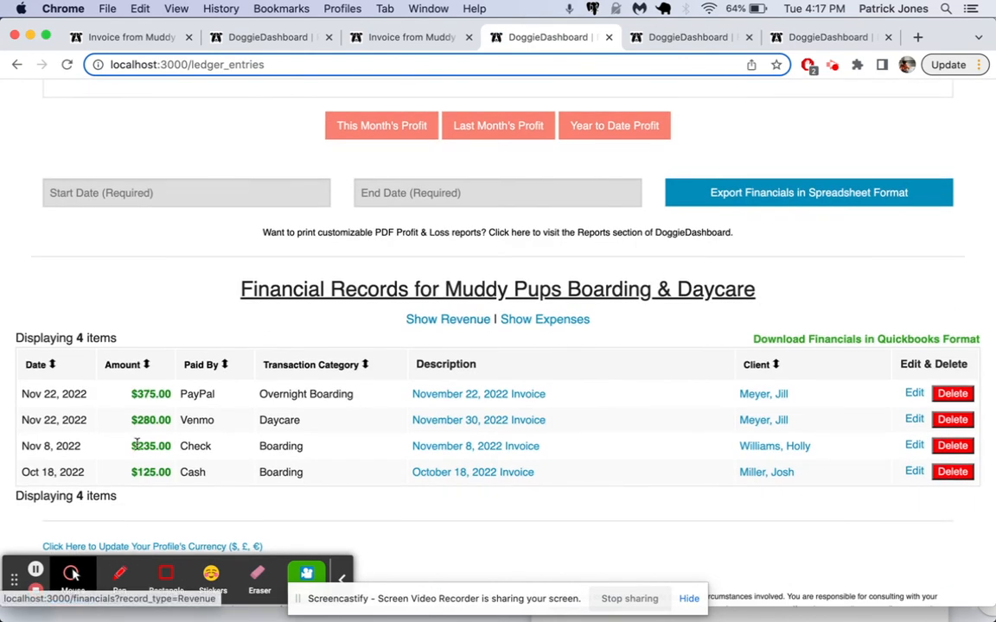
{"action": "double_click", "coordinate": [145, 444]}
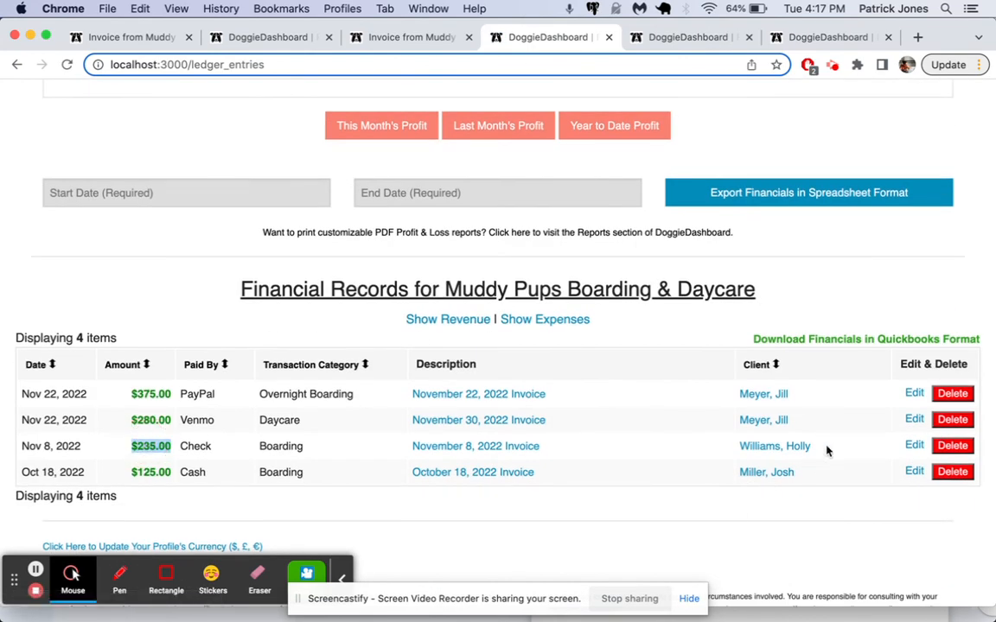
{"action": "scroll", "coordinate": [567, 252], "scroll_direction": "up", "scroll_amount": 5}
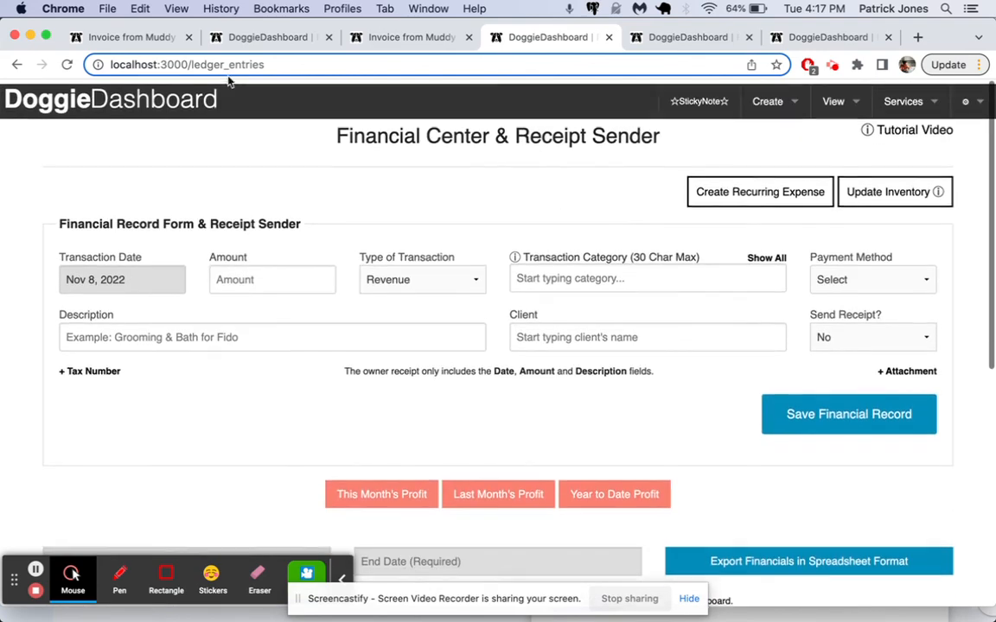
{"action": "left_click", "coordinate": [197, 98]}
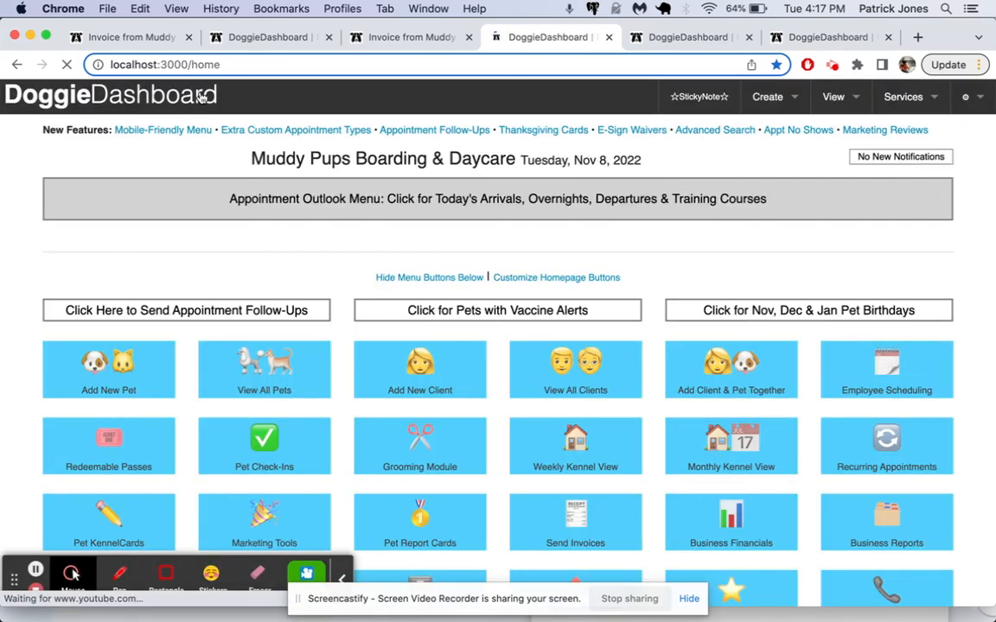